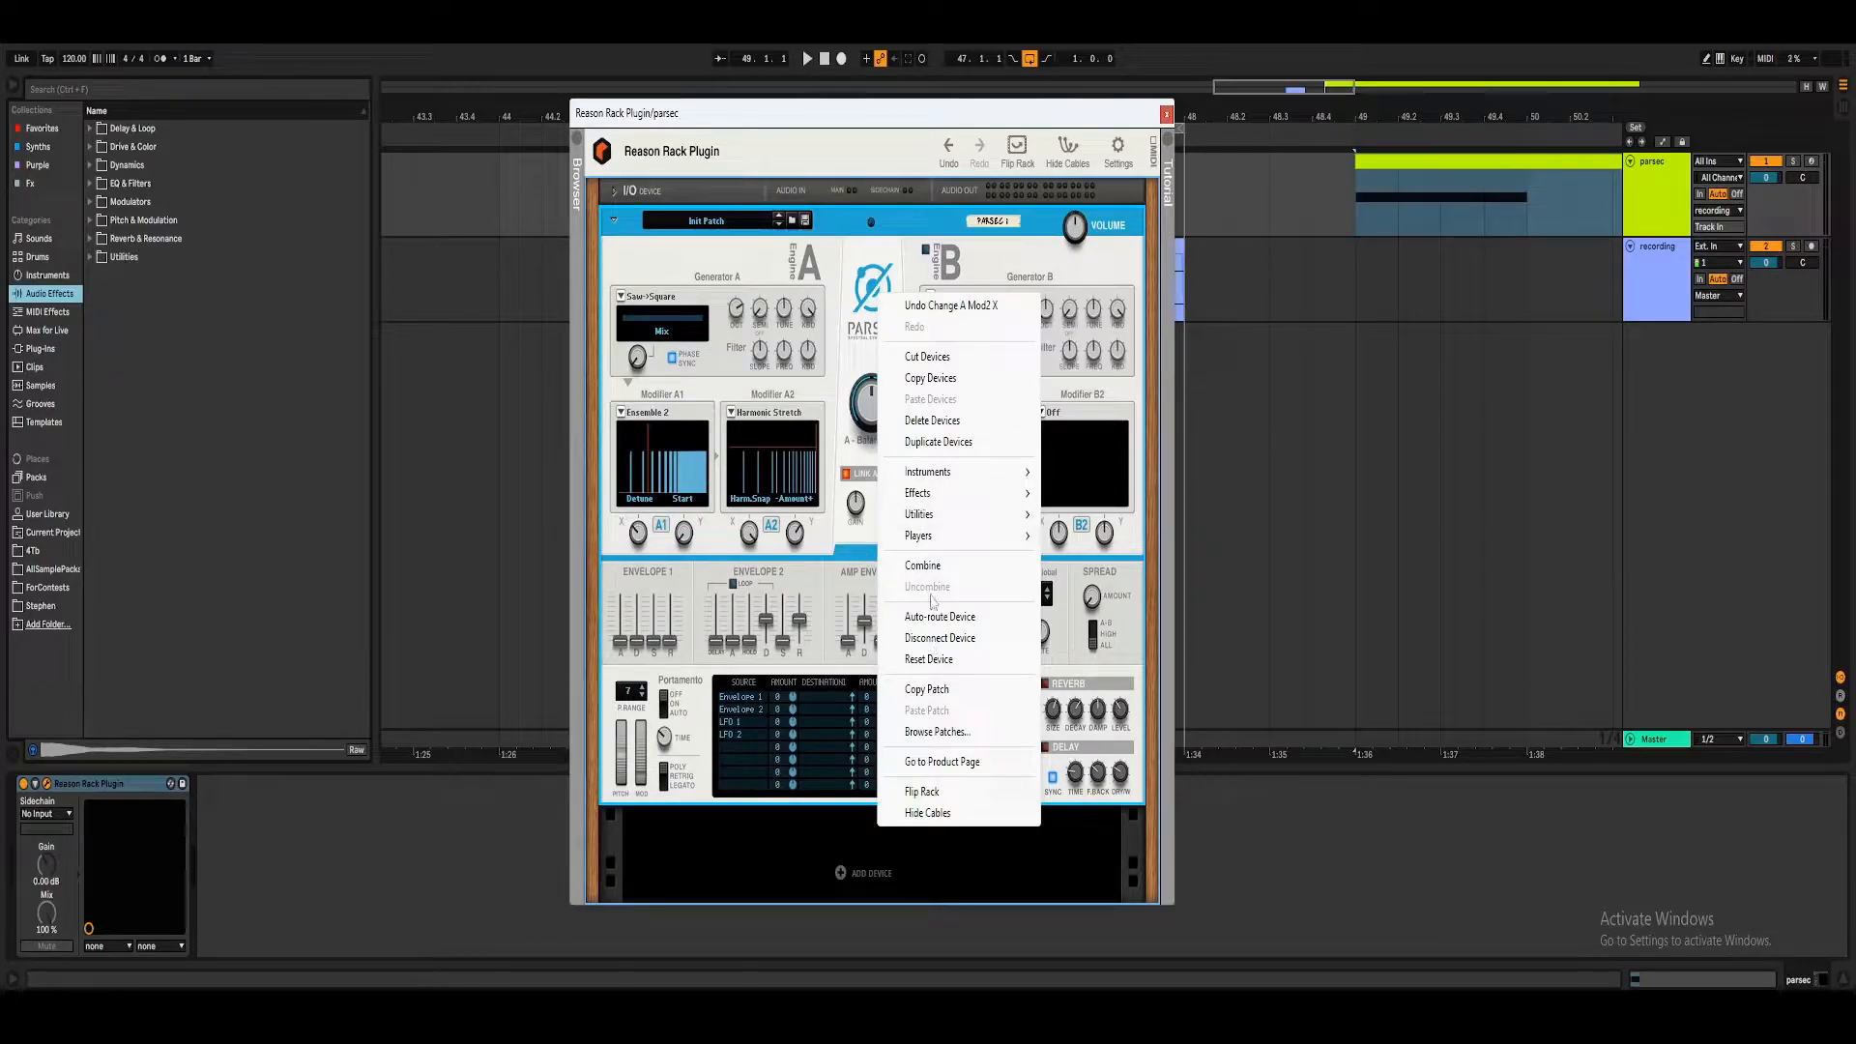
# Reset the Parsec device to its default patch and route the parsec track's output to Master with the track armed.
pyautogui.click(949, 661)
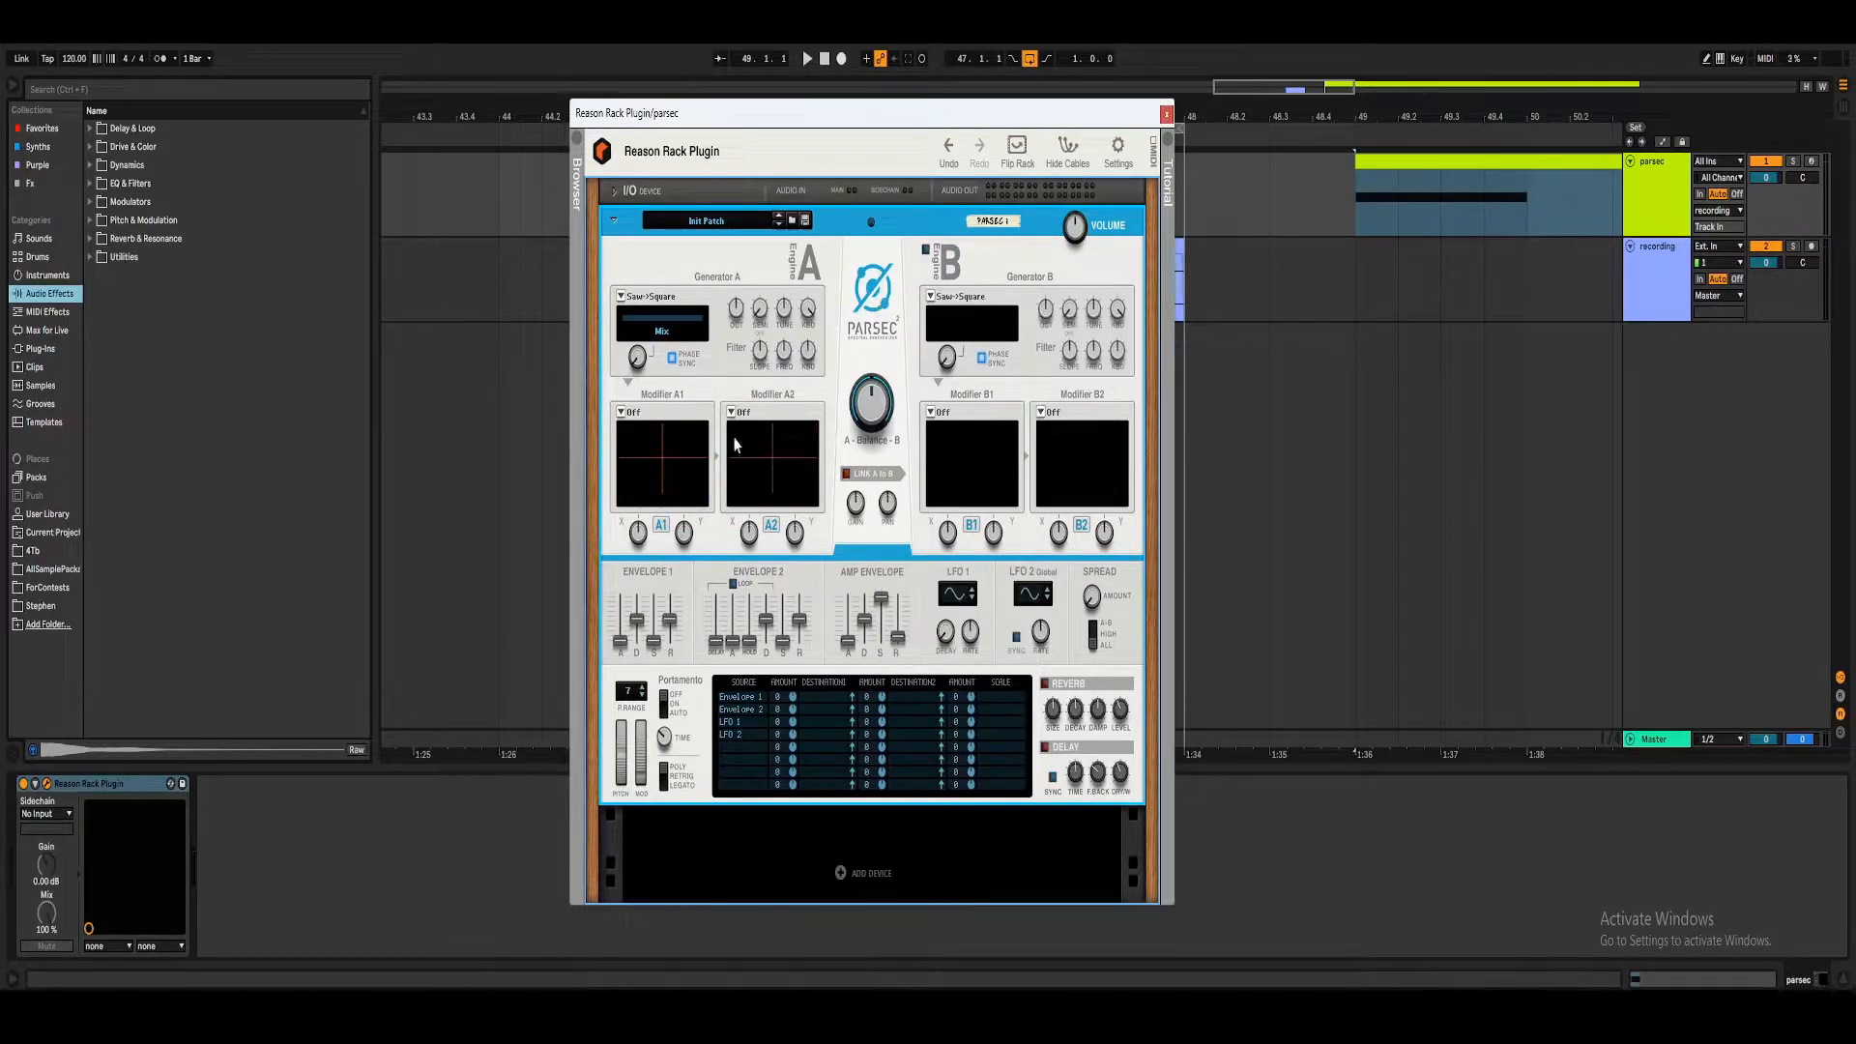
pyautogui.click(620, 413)
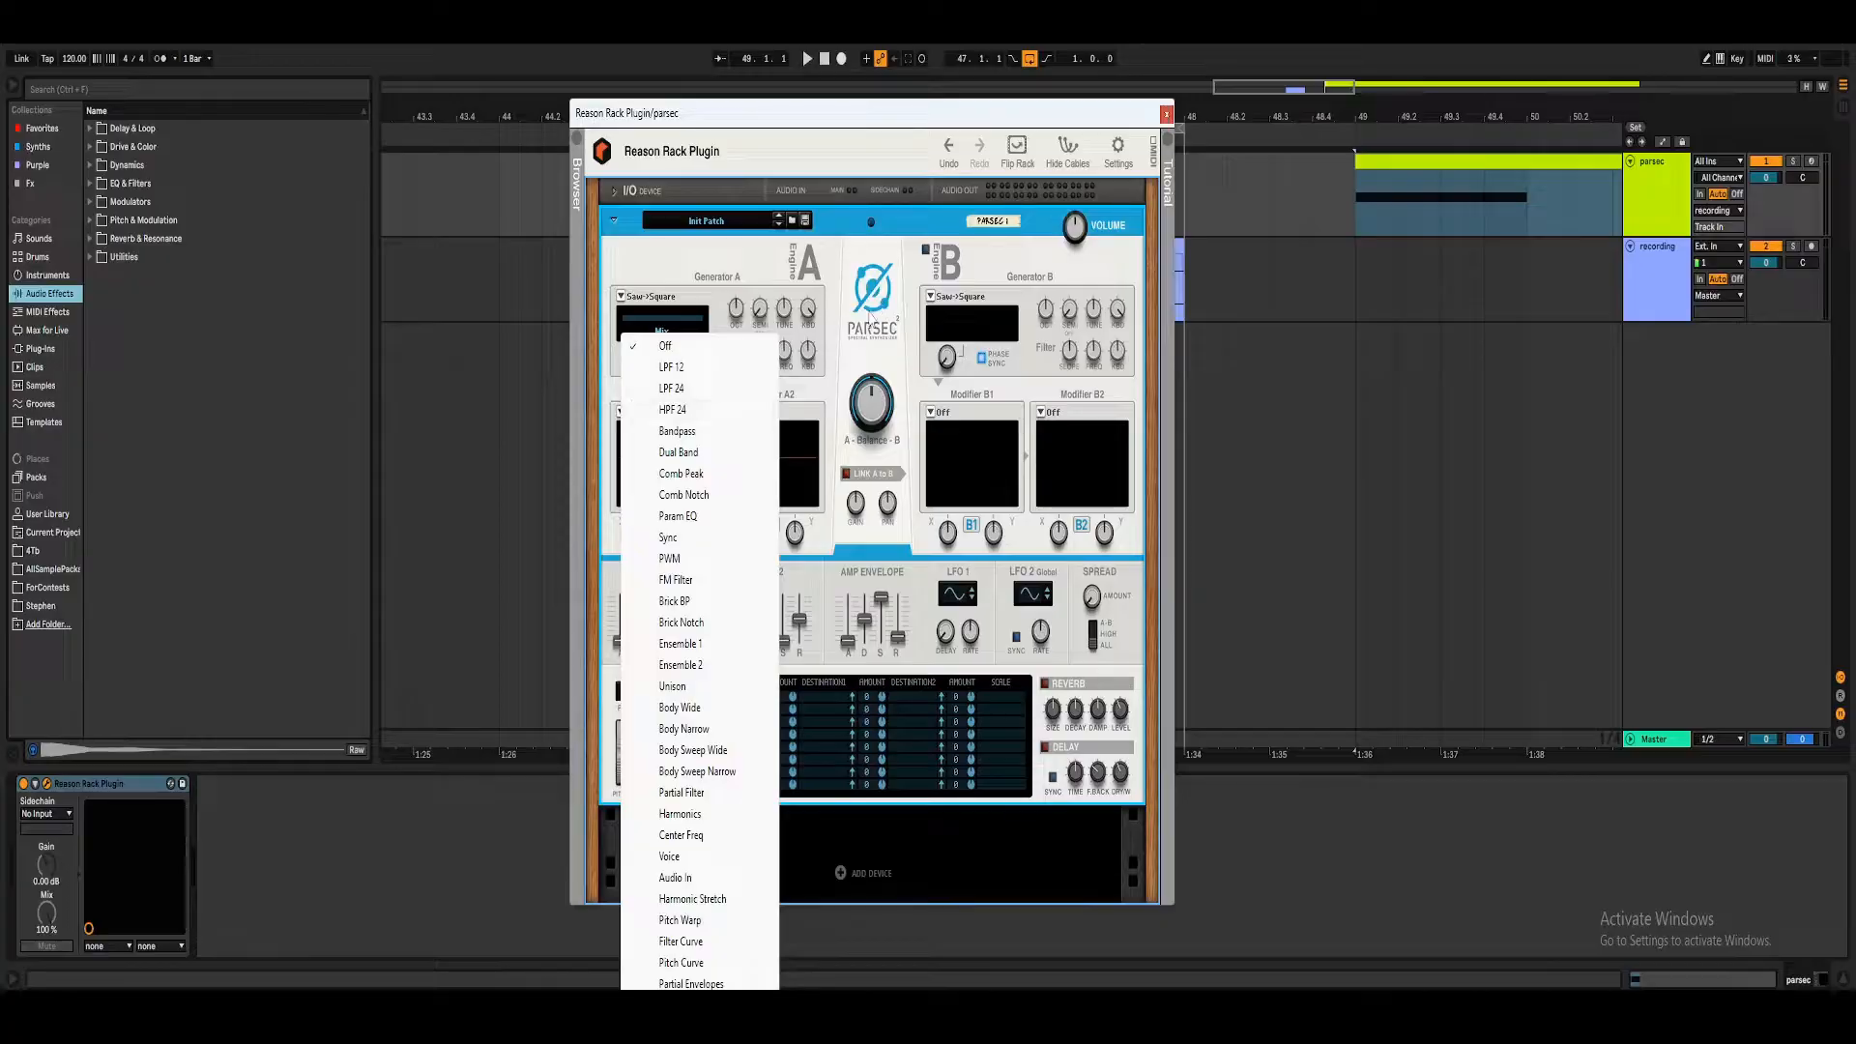
pyautogui.click(872, 317)
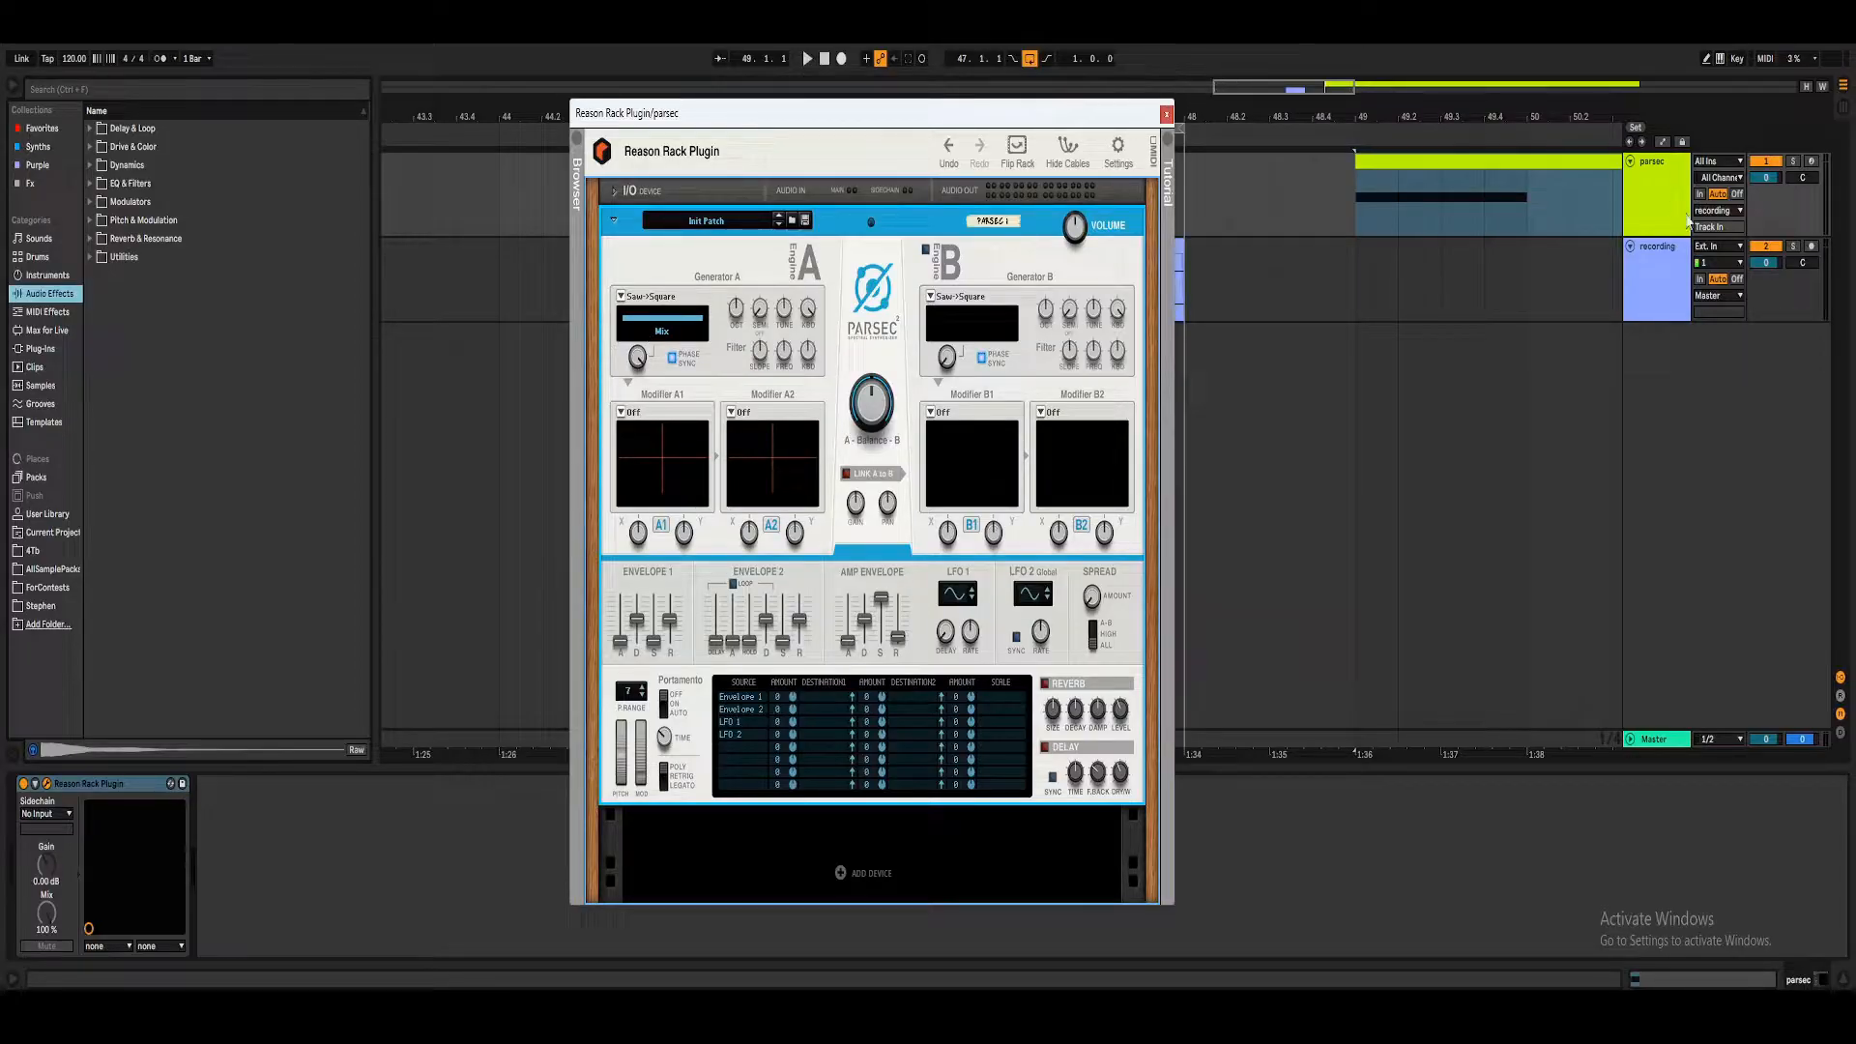
pyautogui.click(1408, 340)
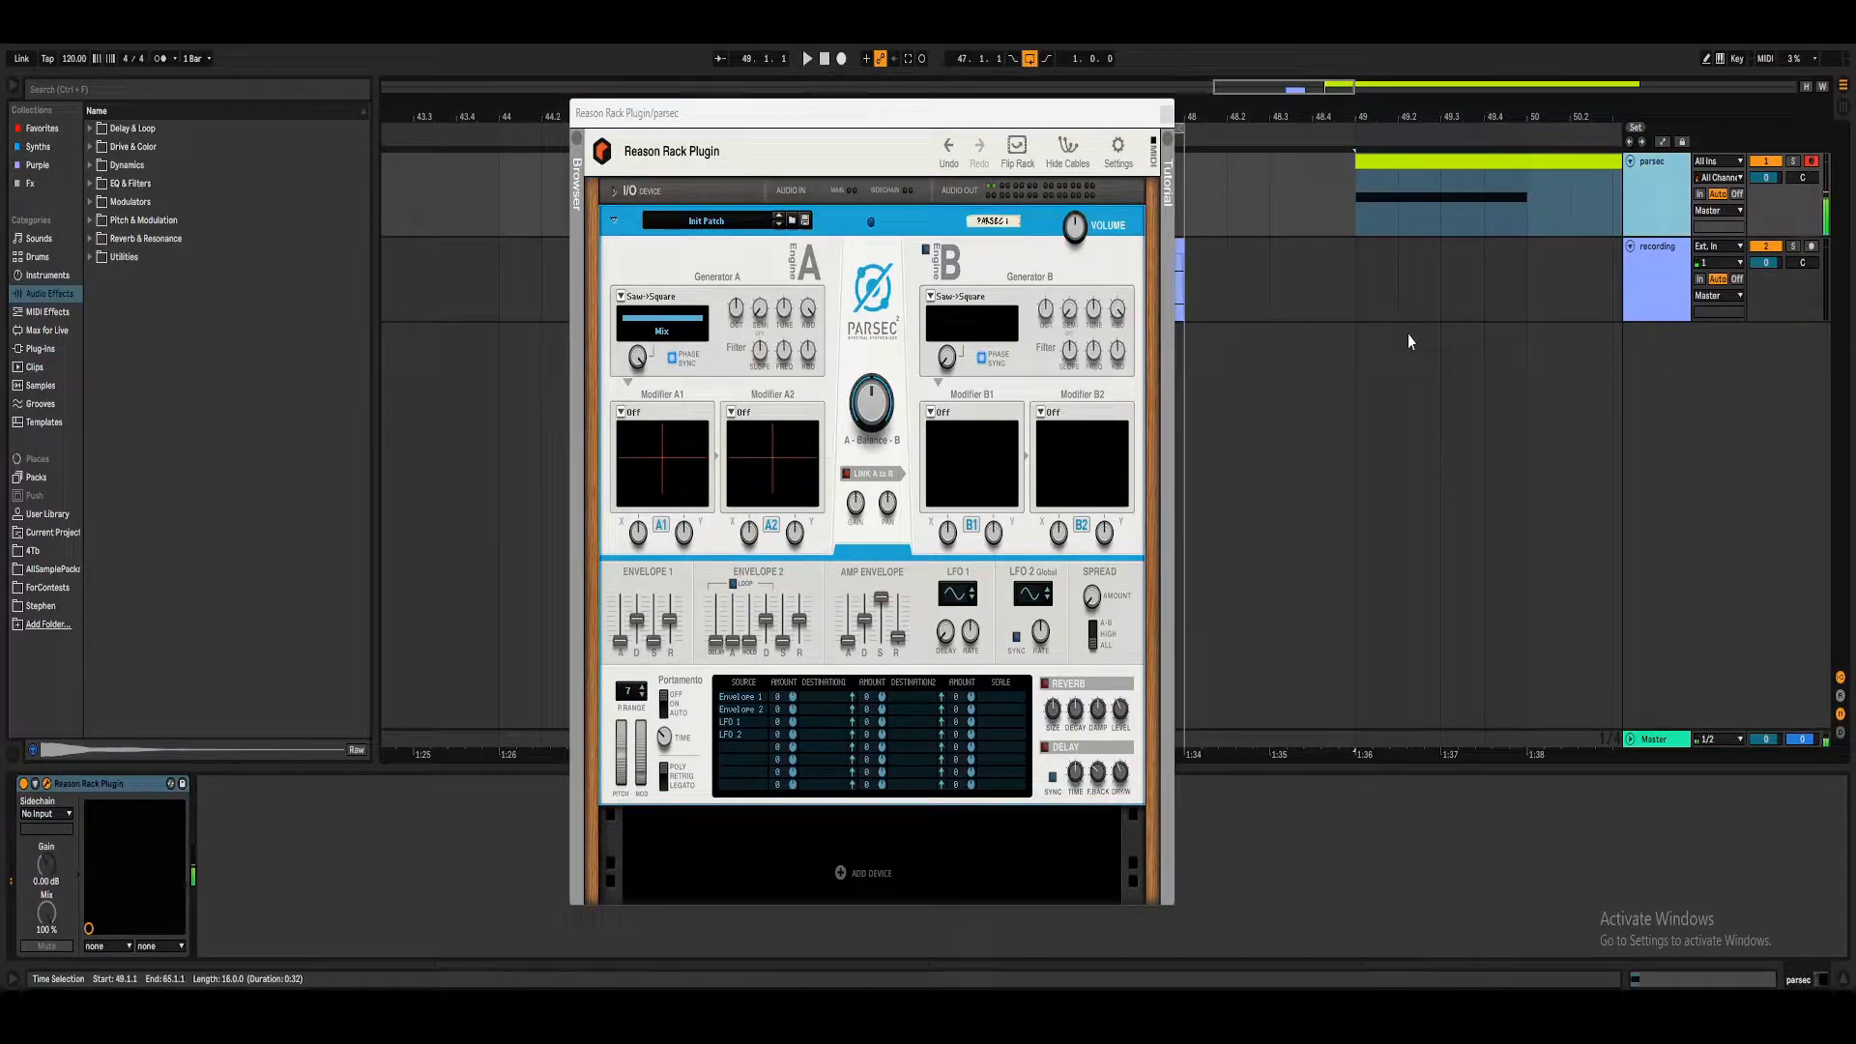
# Adjust Parsec's main volume and pull the amp envelope's sustain all the way down.
pyautogui.click(1081, 224)
pyautogui.moveTo(1083, 223); pyautogui.dragTo(1087, 217)
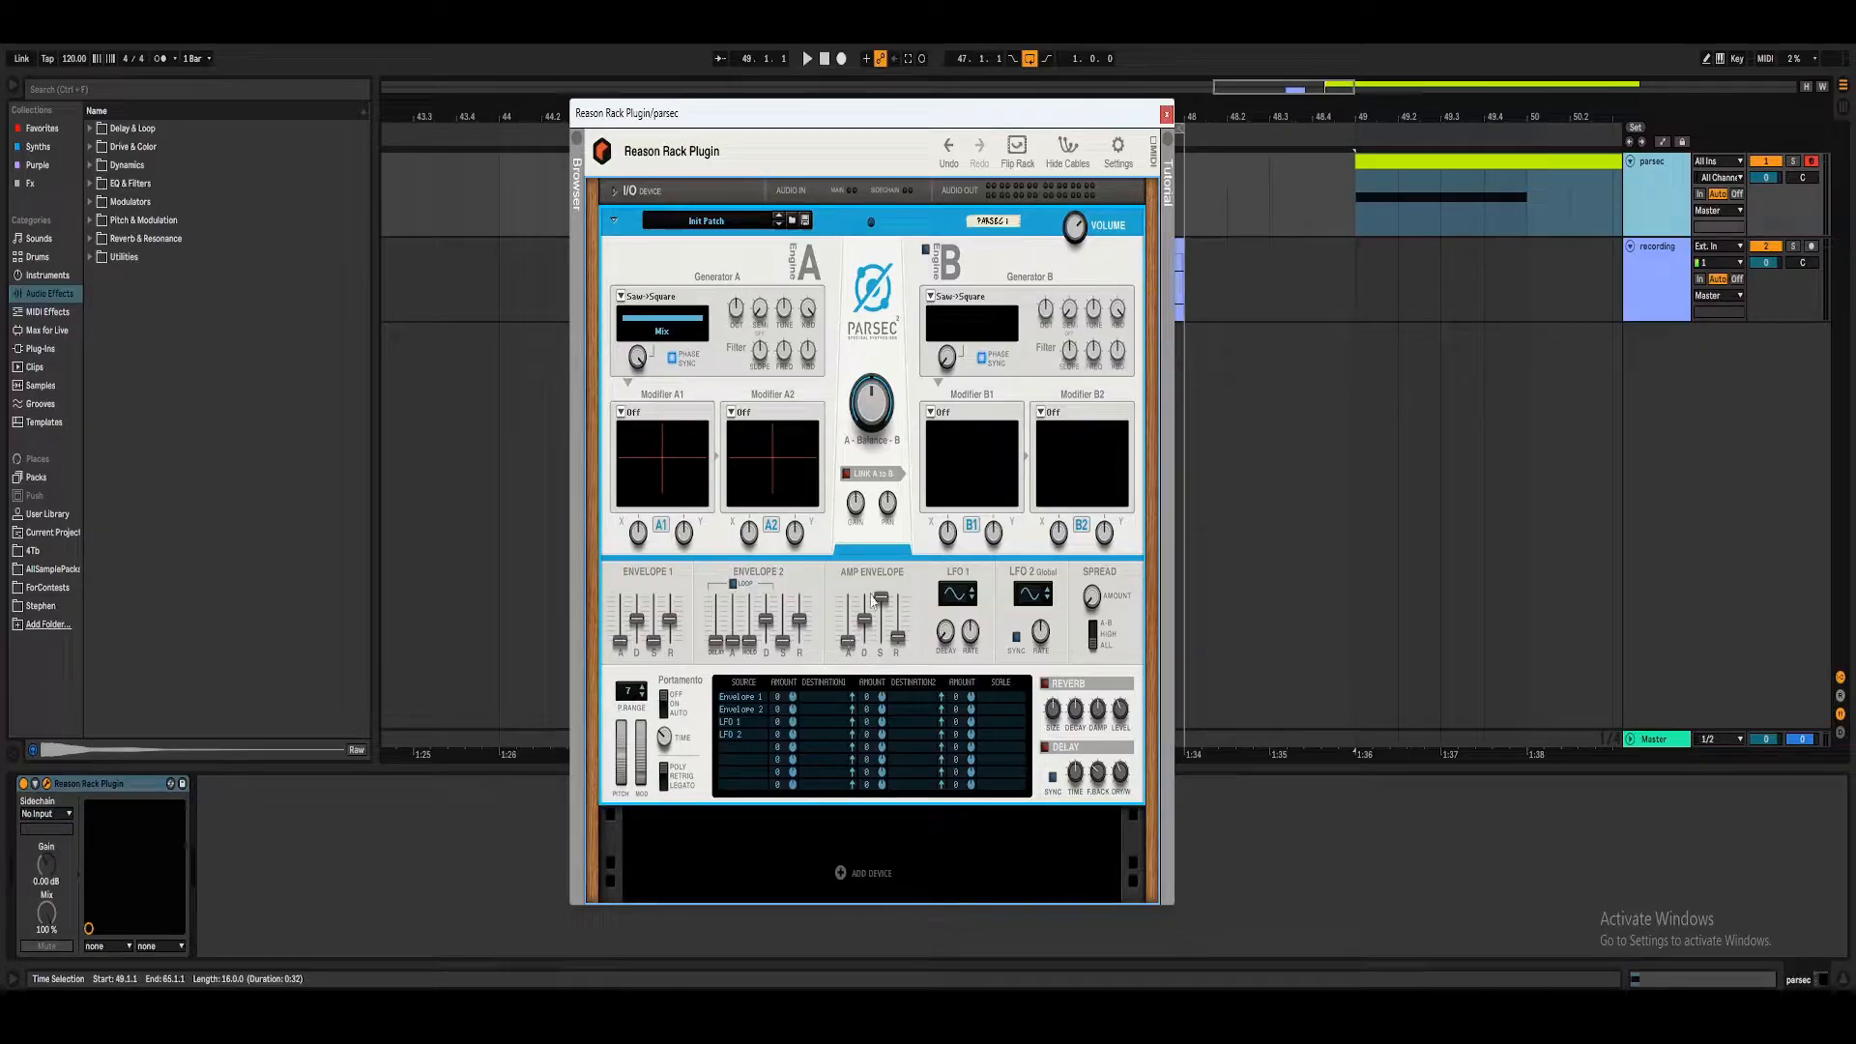
pyautogui.moveTo(881, 599)
pyautogui.mouseDown()
pyautogui.moveTo(881, 644)
pyautogui.moveTo(897, 646)
pyautogui.moveTo(867, 658)
pyautogui.mouseUp()
# Set Modifier A1 to Ensemble 2.
pyautogui.click(622, 412)
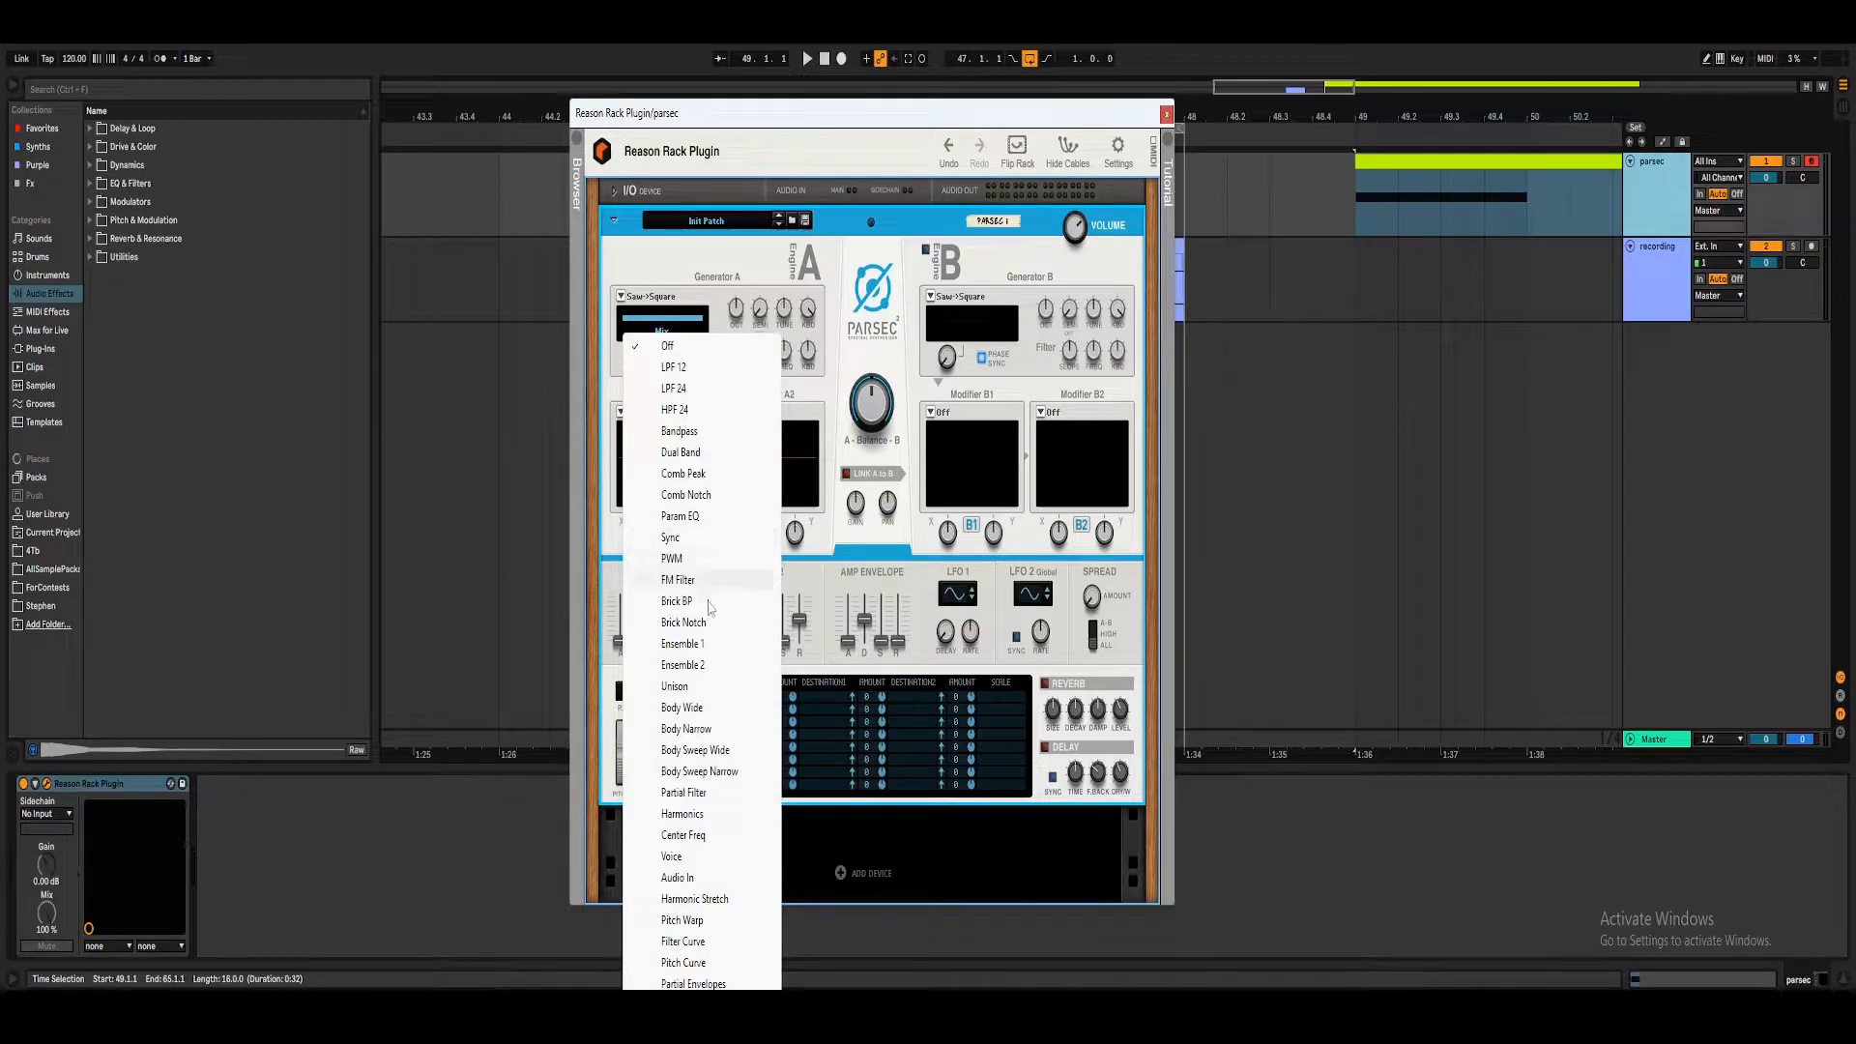
pyautogui.click(706, 665)
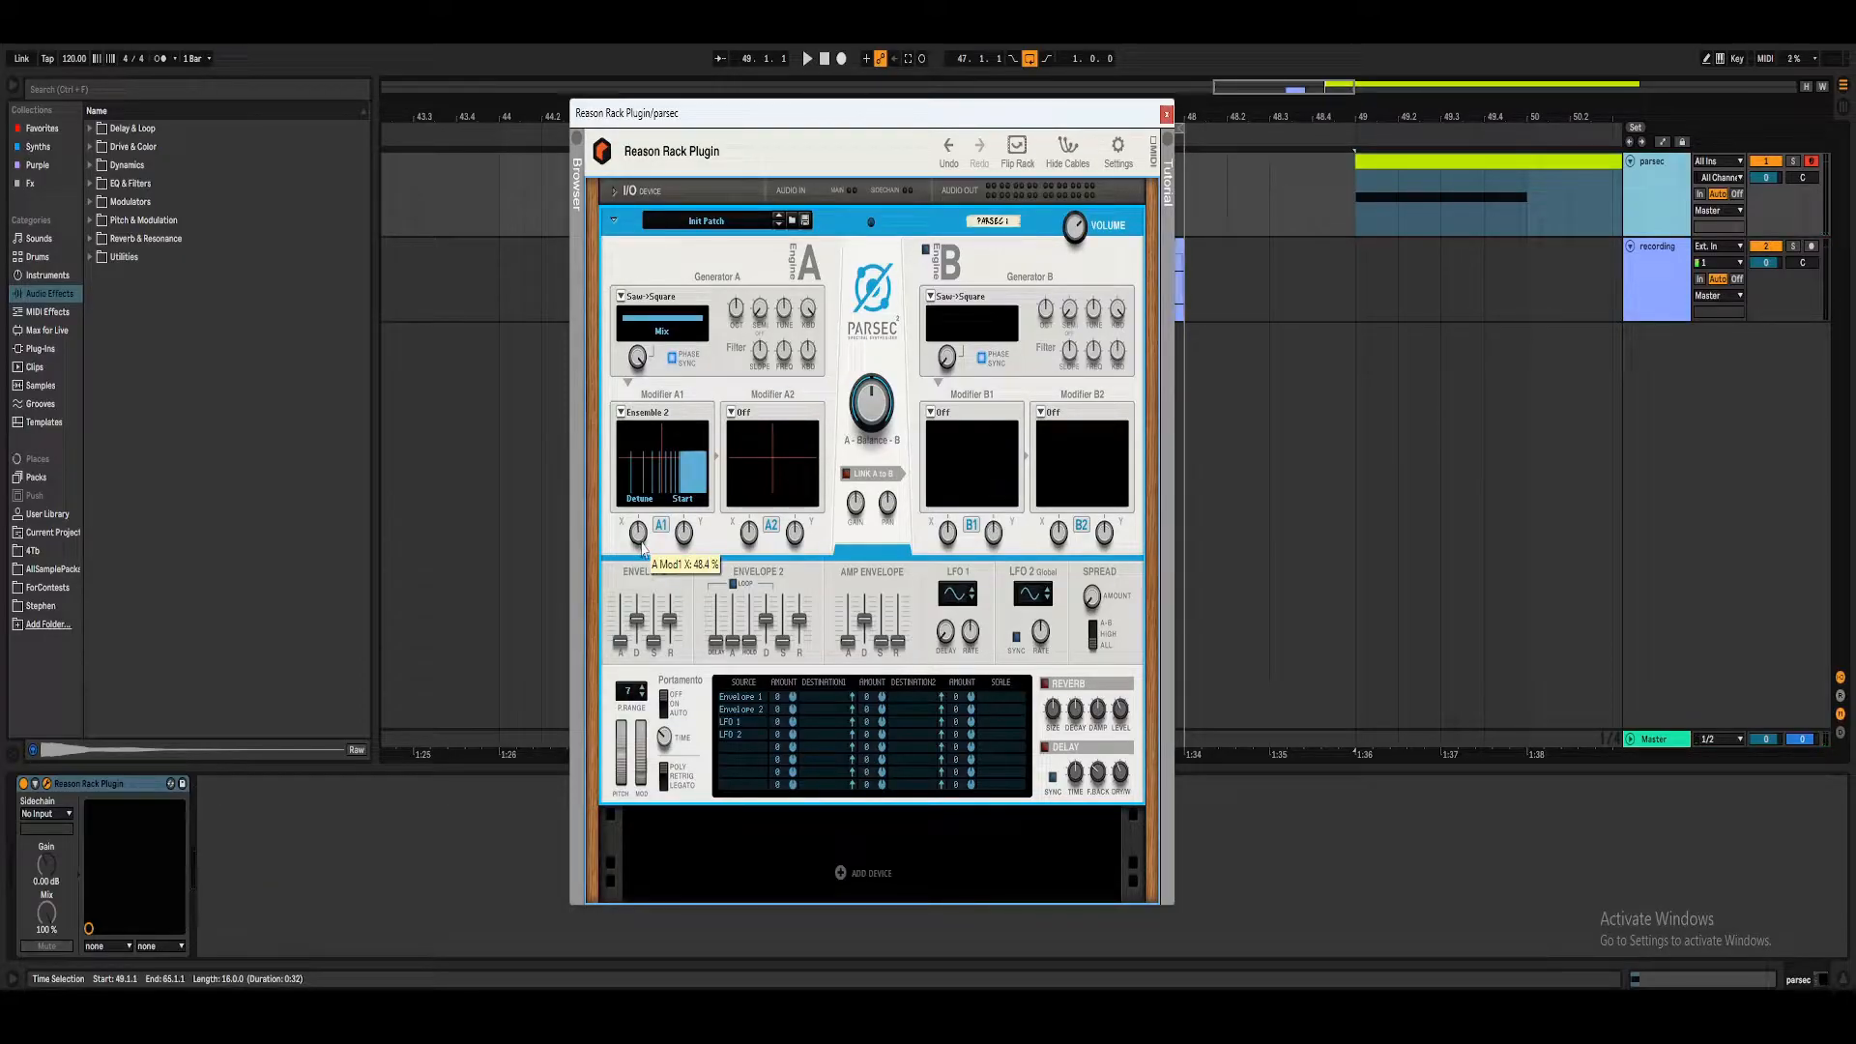
# Try Ensemble 1 in Modifier A1 and test its detune amount.
pyautogui.click(622, 420)
pyautogui.click(667, 642)
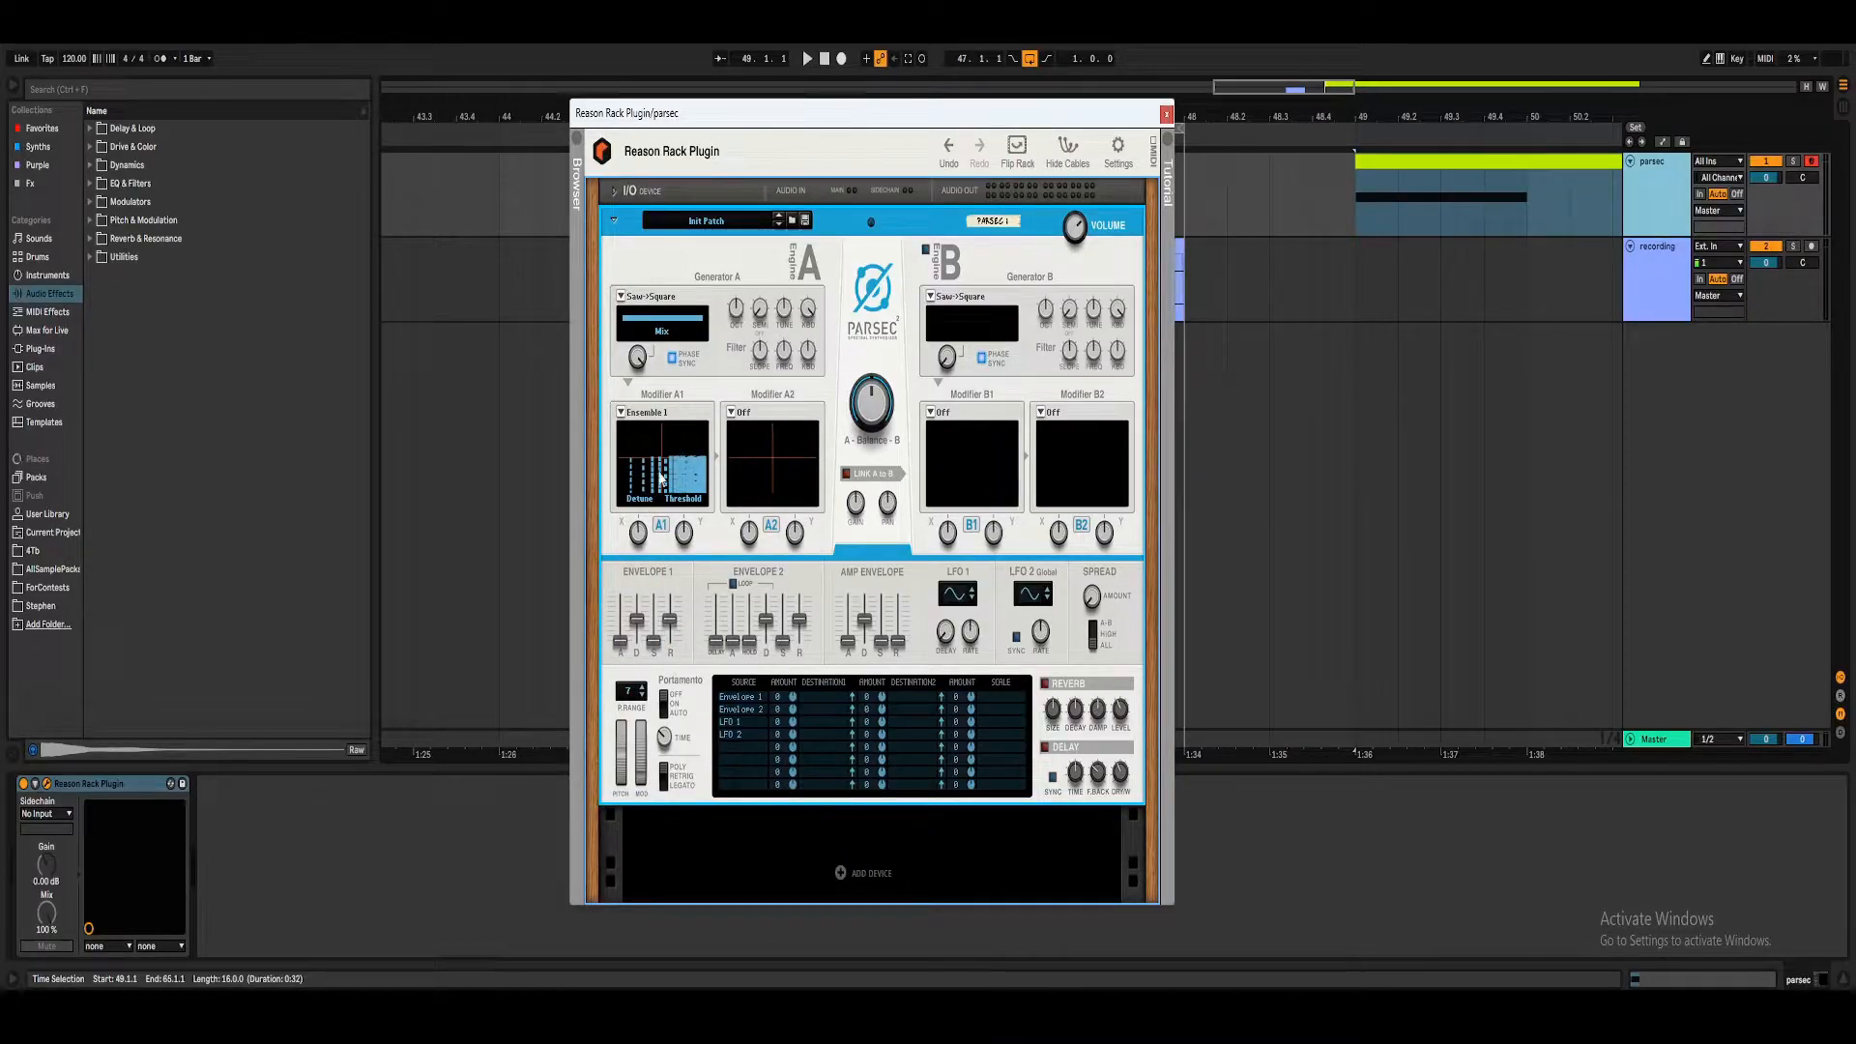
pyautogui.moveTo(650, 526)
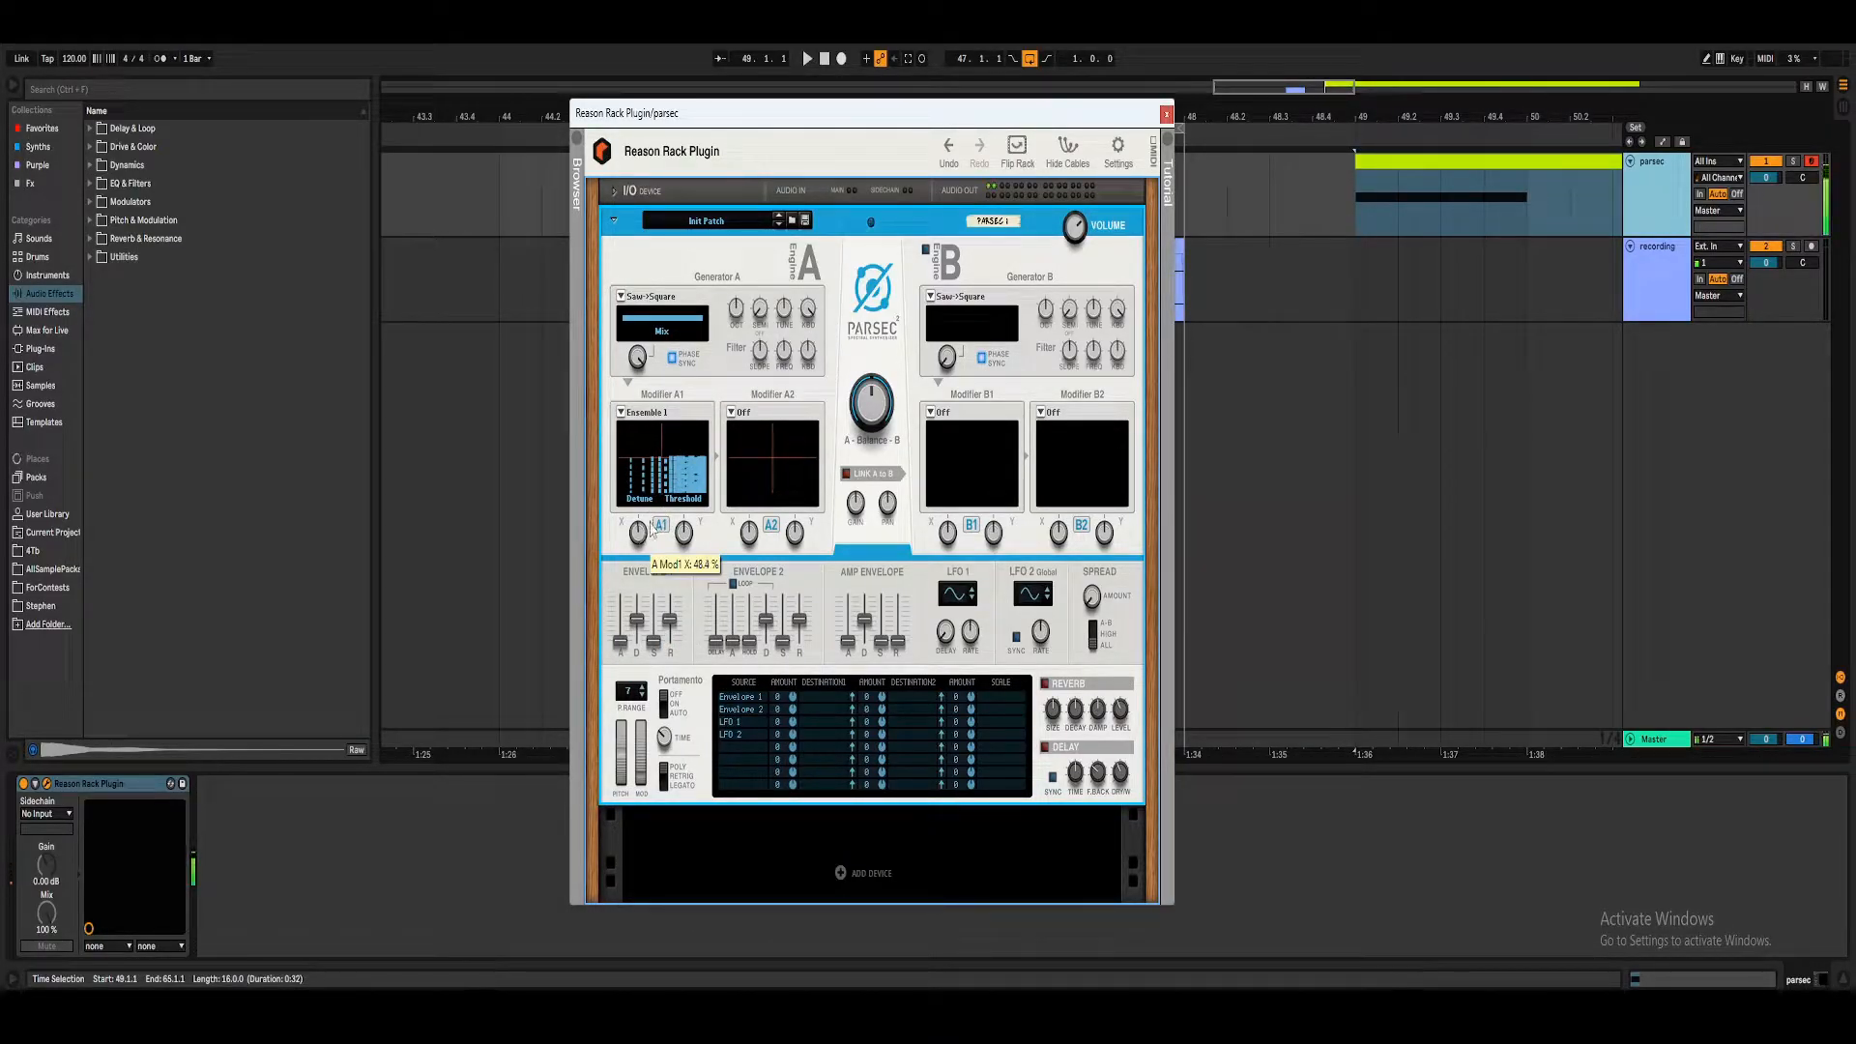
pyautogui.keyDown('ctrl'); pyautogui.click(638, 534); pyautogui.keyUp('ctrl')
pyautogui.scroll(1, 639, 534)
# Switch Modifier A1 back to Ensemble 2 and try its detune and start controls.
pyautogui.click(622, 413)
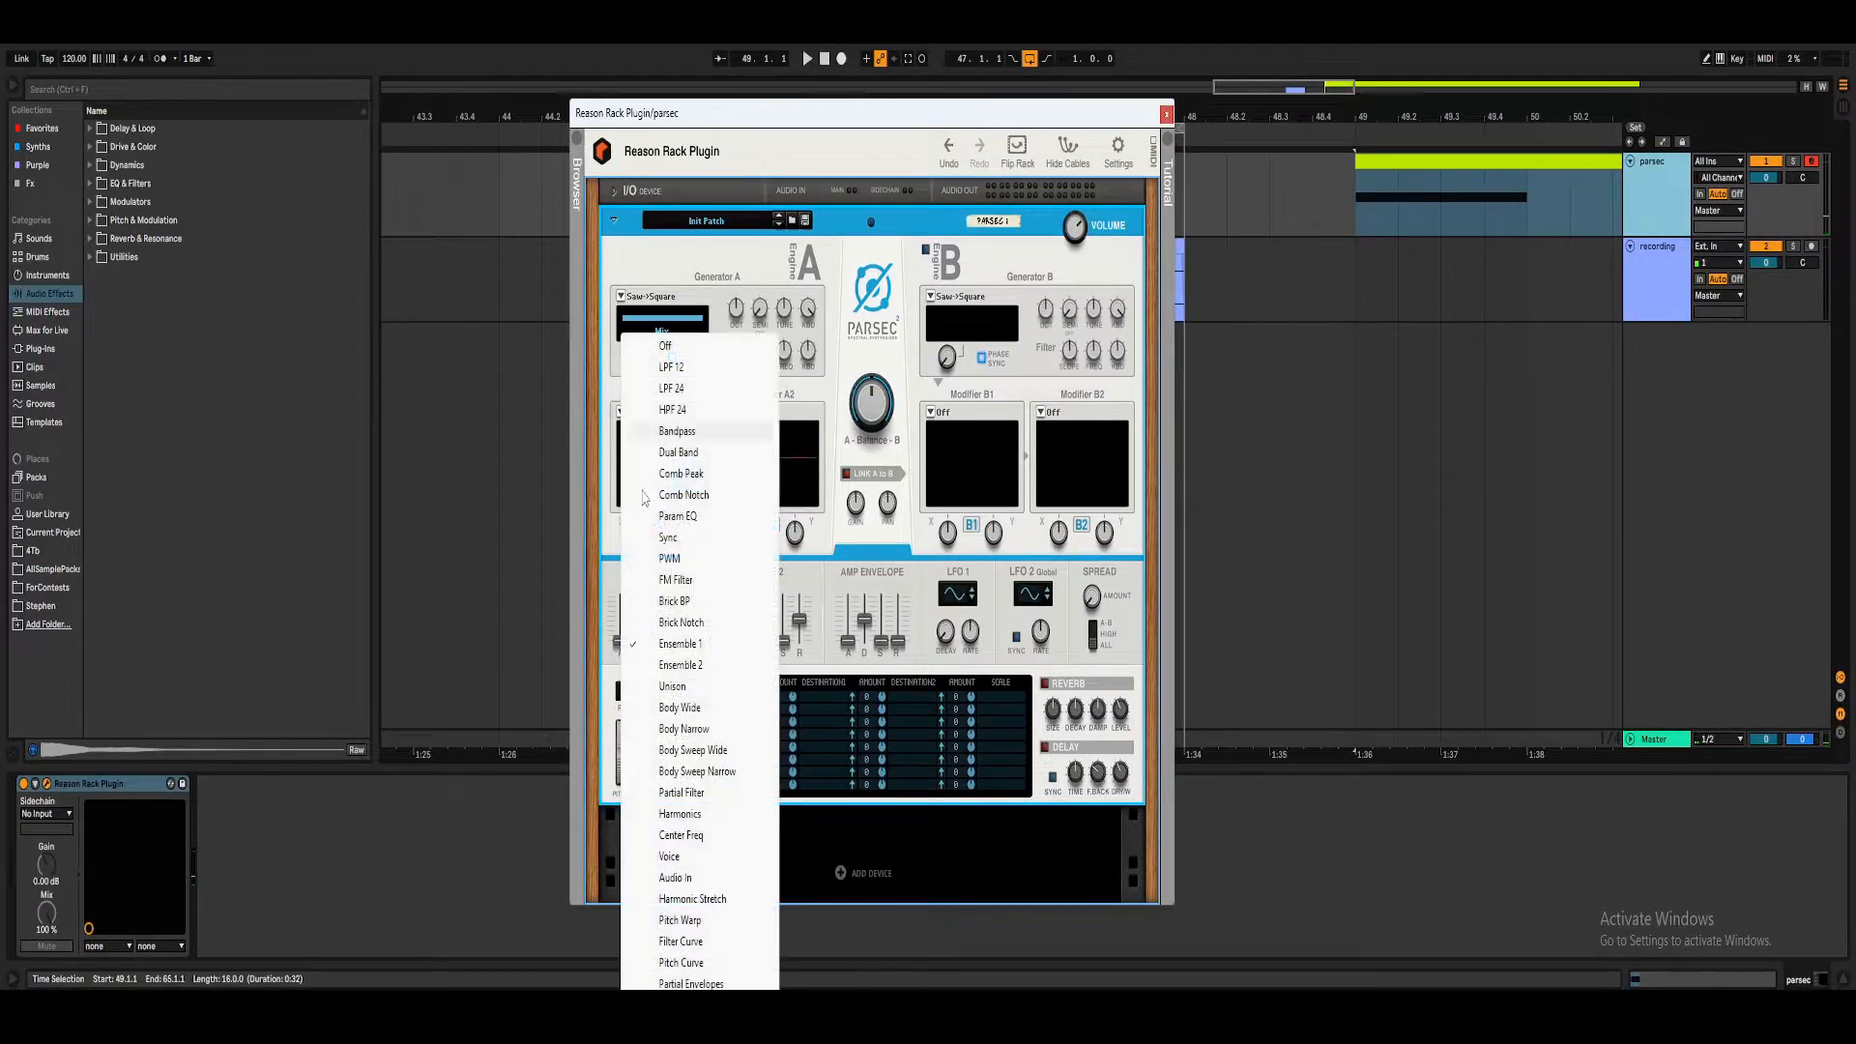
pyautogui.click(692, 676)
pyautogui.moveTo(638, 534); pyautogui.dragTo(637, 546)
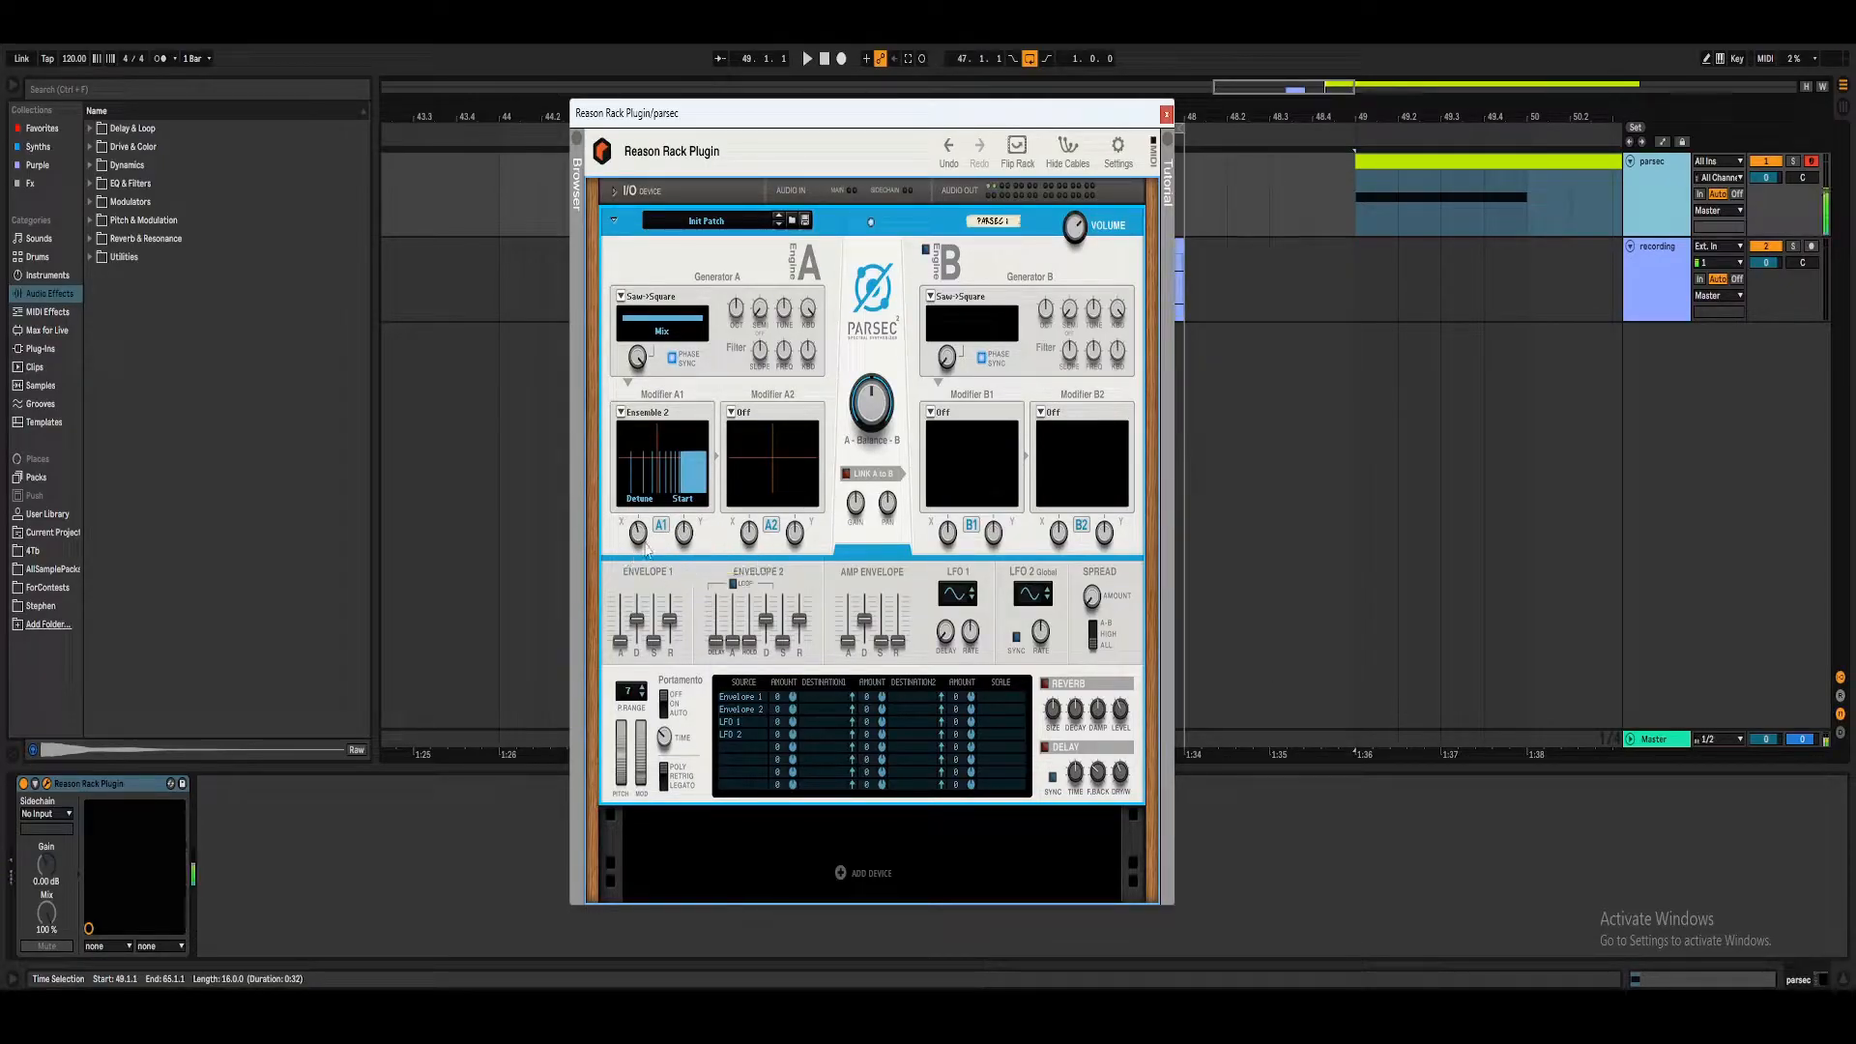
pyautogui.moveTo(688, 538); pyautogui.dragTo(686, 535)
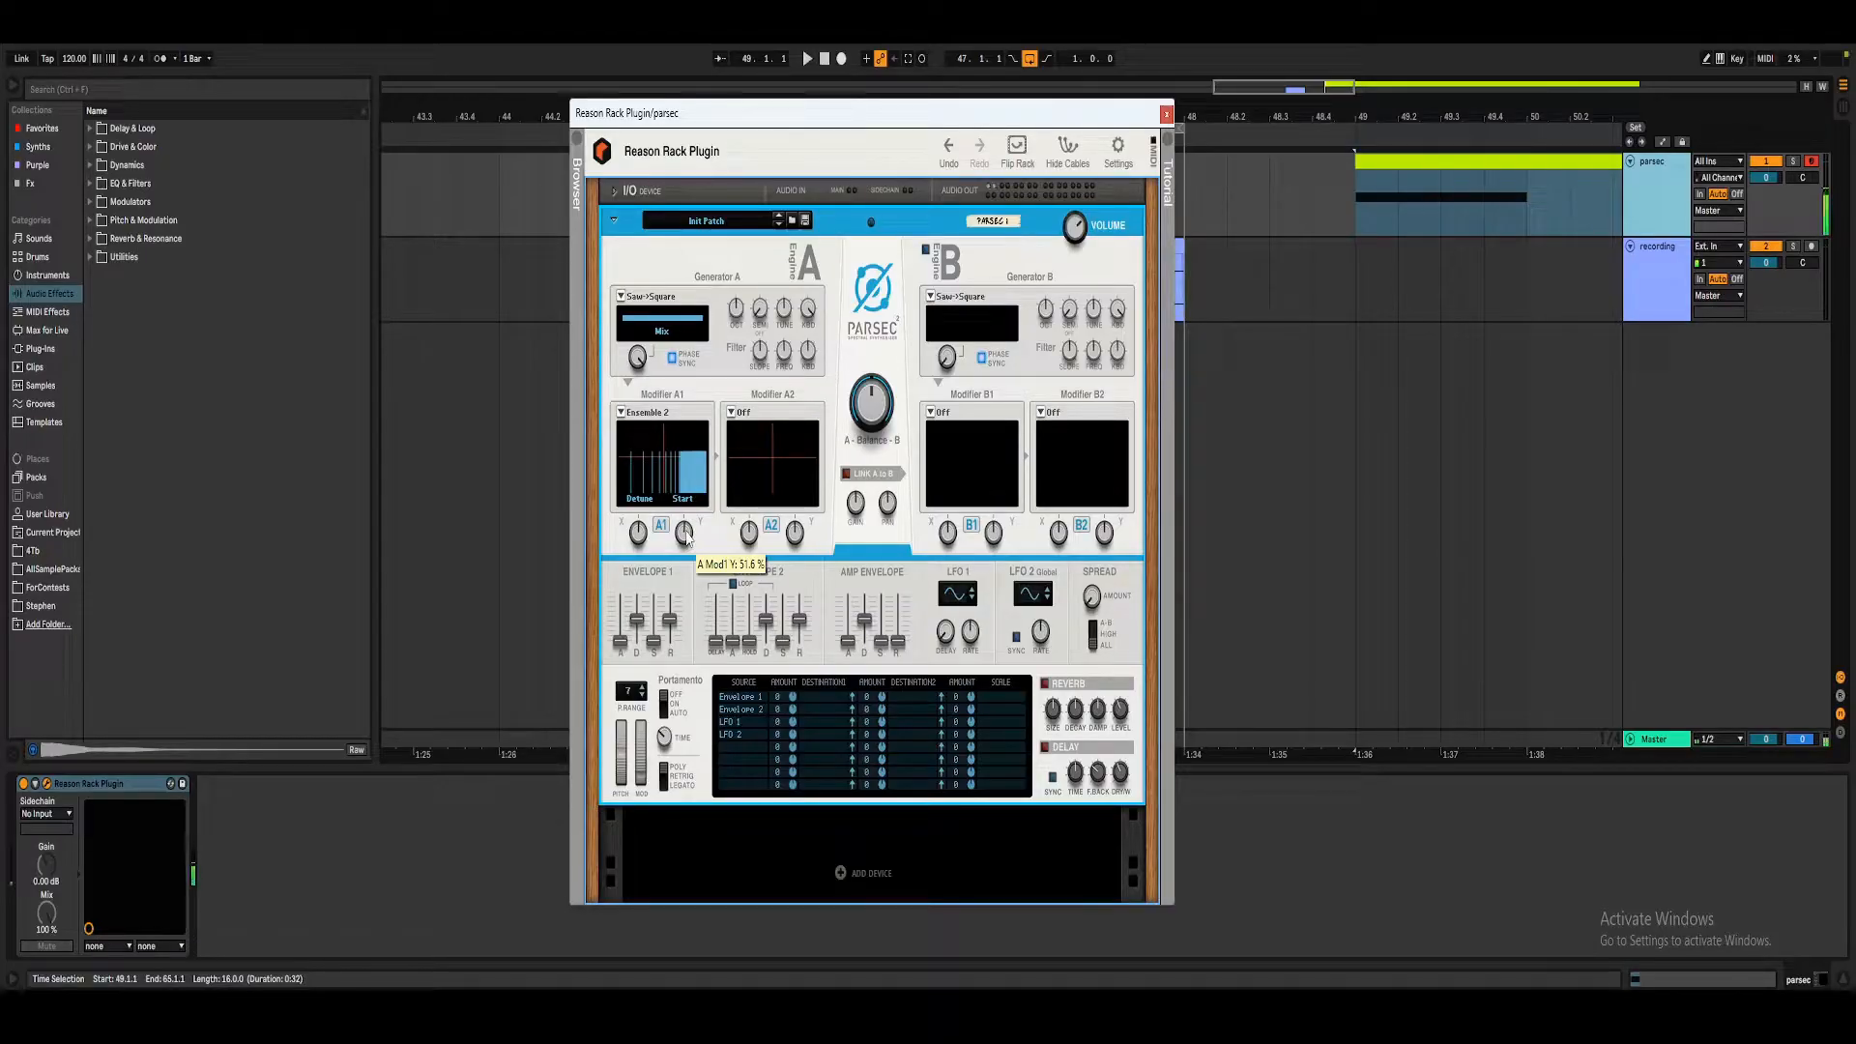
# Inspect the notes of the MIDI clip on the parsec track and play the clip in the arrangement.
pyautogui.click(1419, 161)
pyautogui.click(1166, 113)
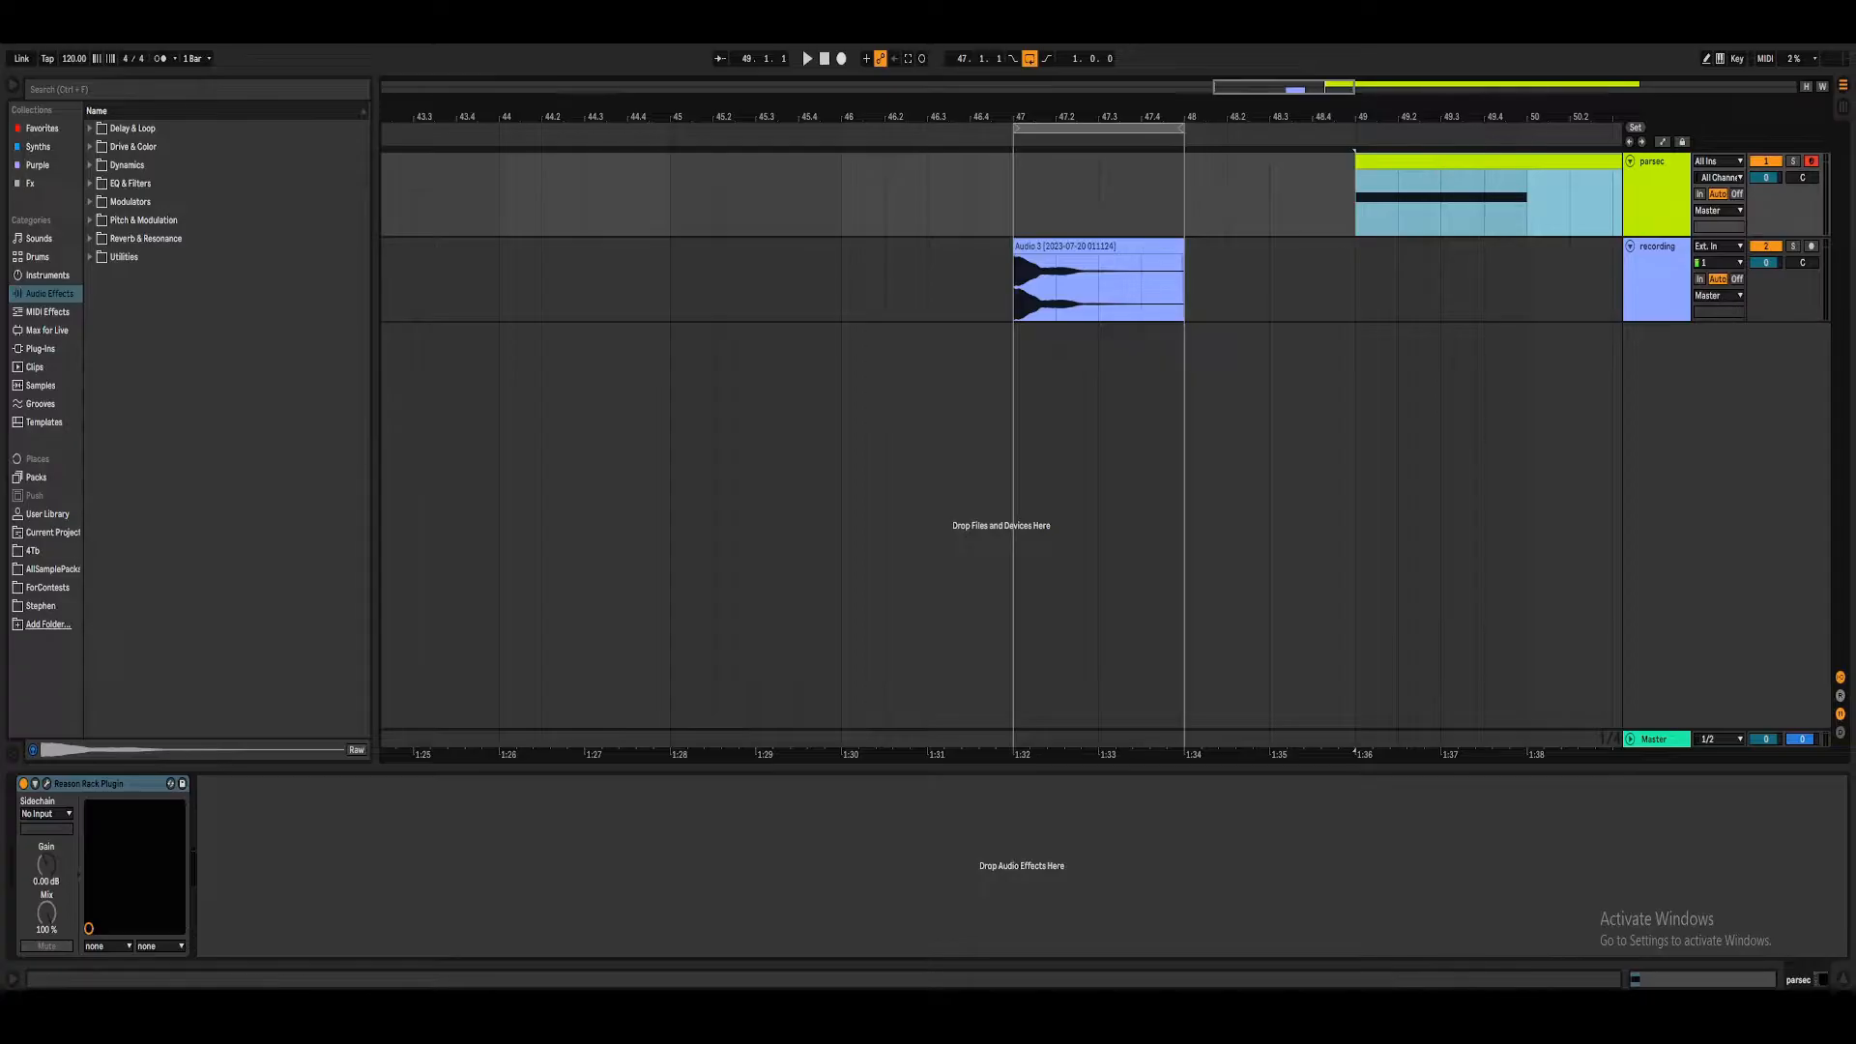
pyautogui.hotkey('shift', 'Tab')
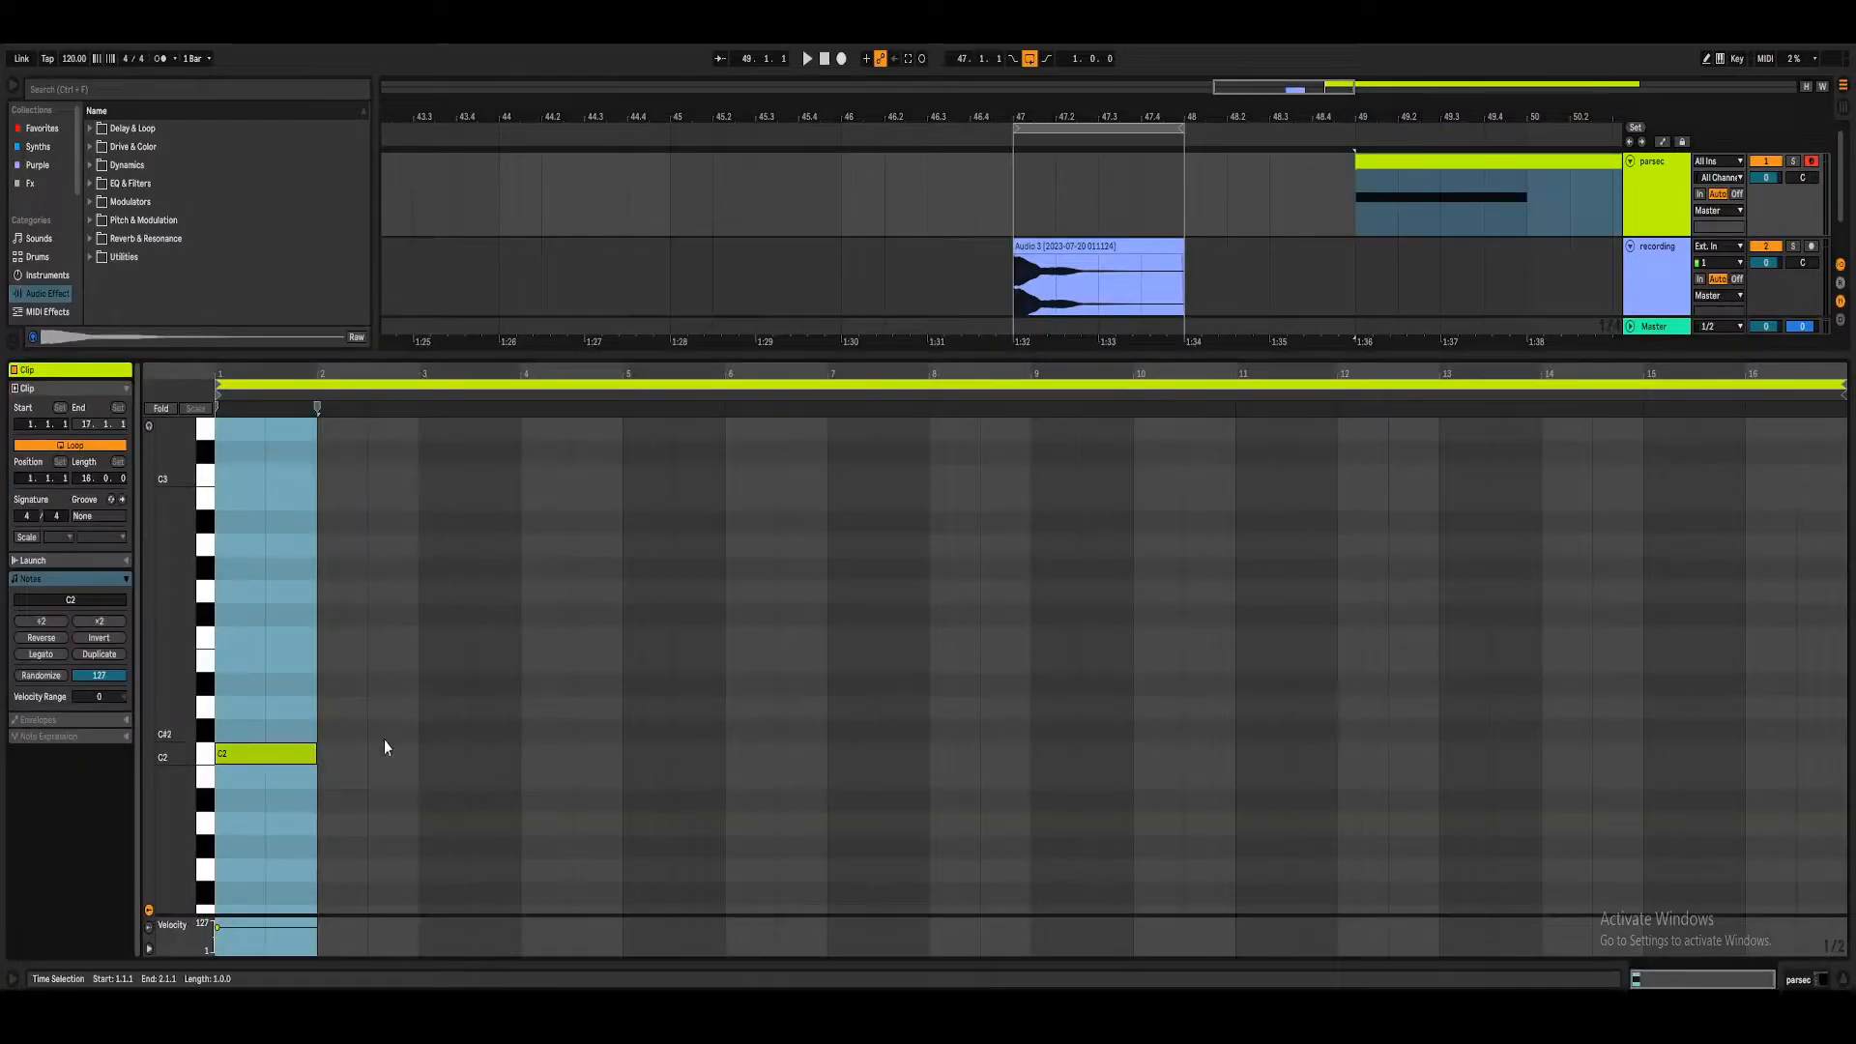
pyautogui.click(1845, 982)
pyautogui.press('space')
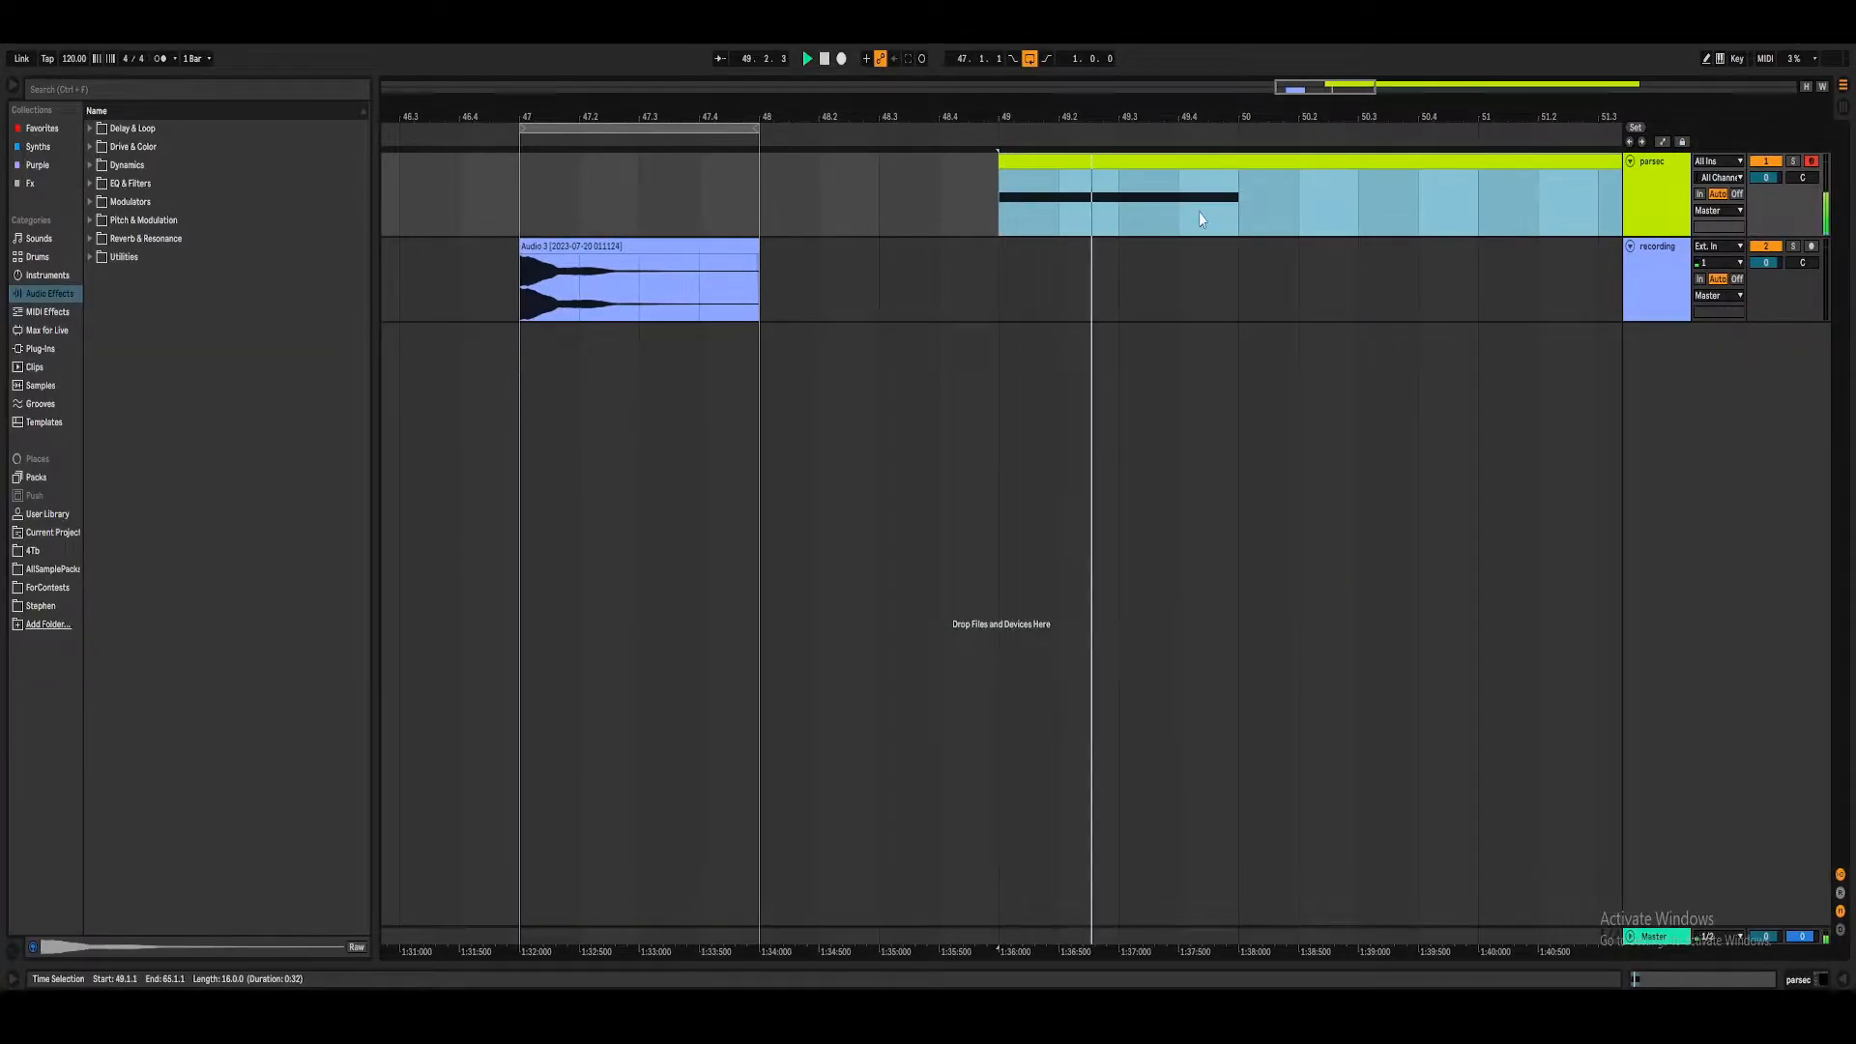
# Reopen the Reason Rack Plugin from the parsec track and shorten Parsec's amp envelope decay slightly while listening.
pyautogui.hotkey('shift', 'Tab')
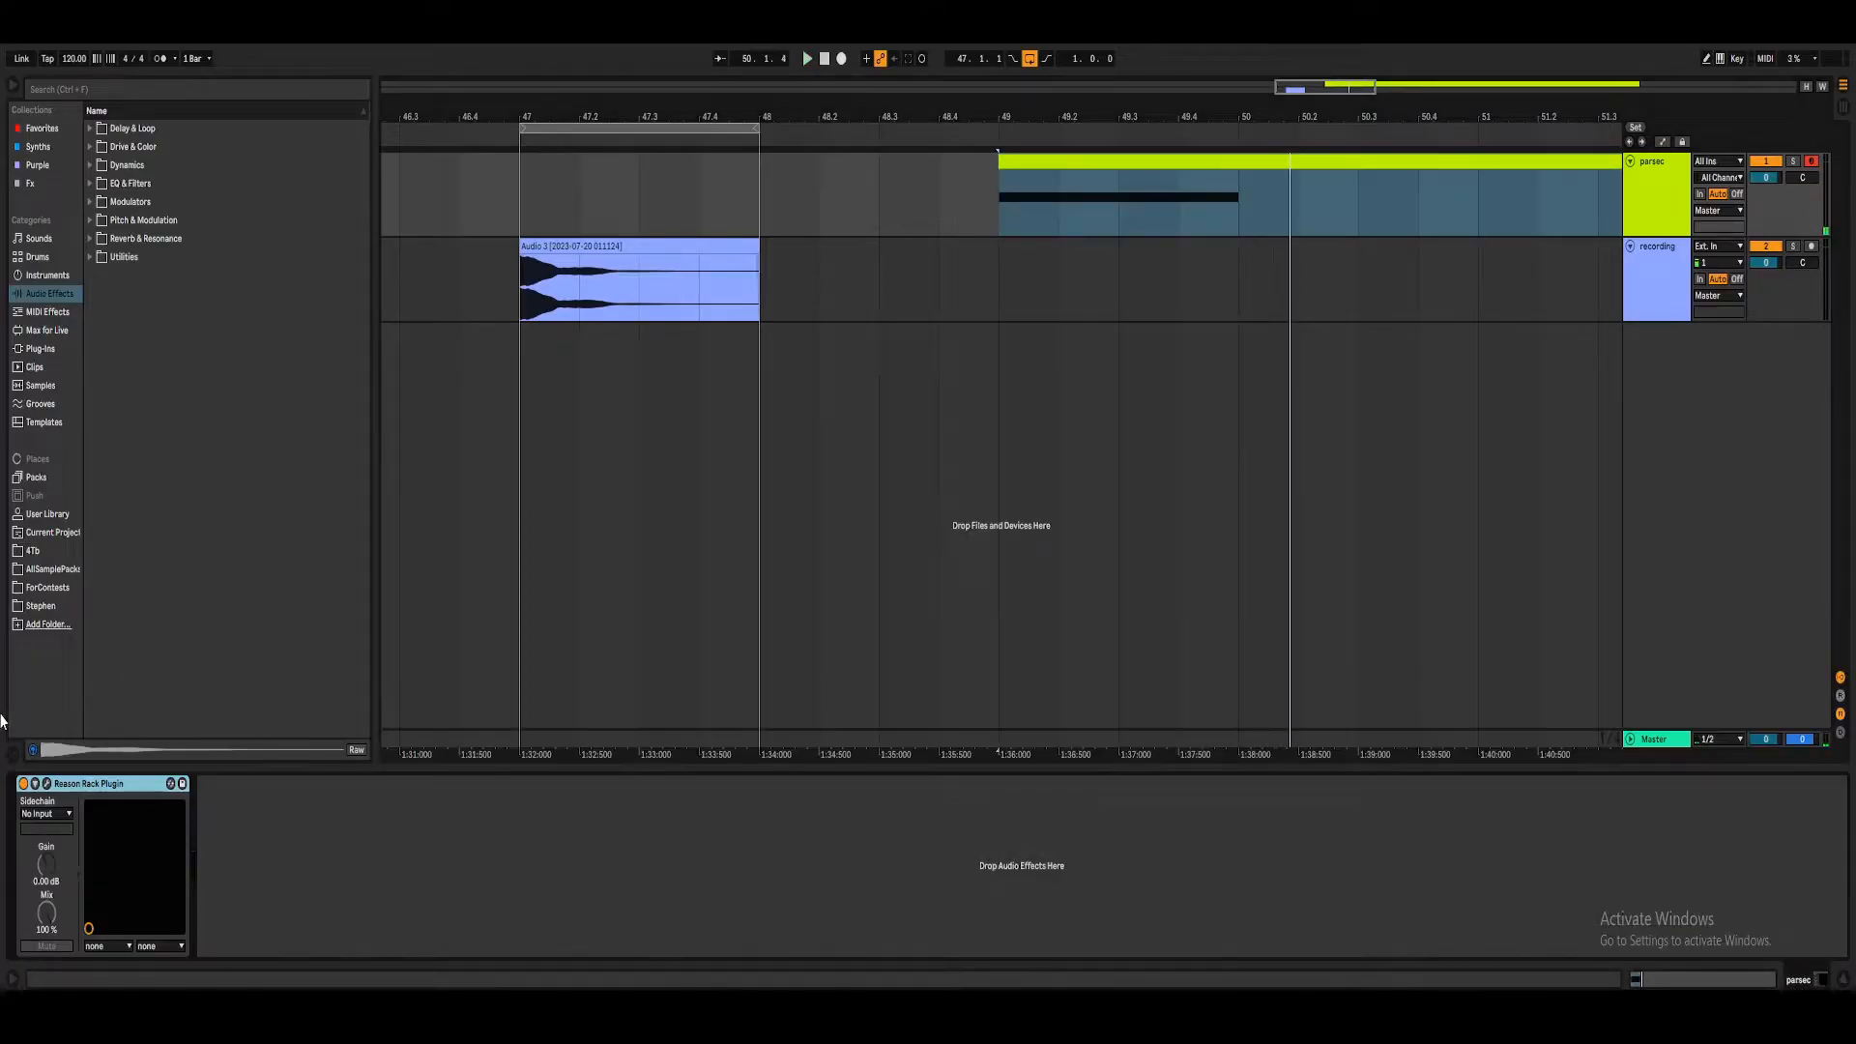
pyautogui.click(46, 784)
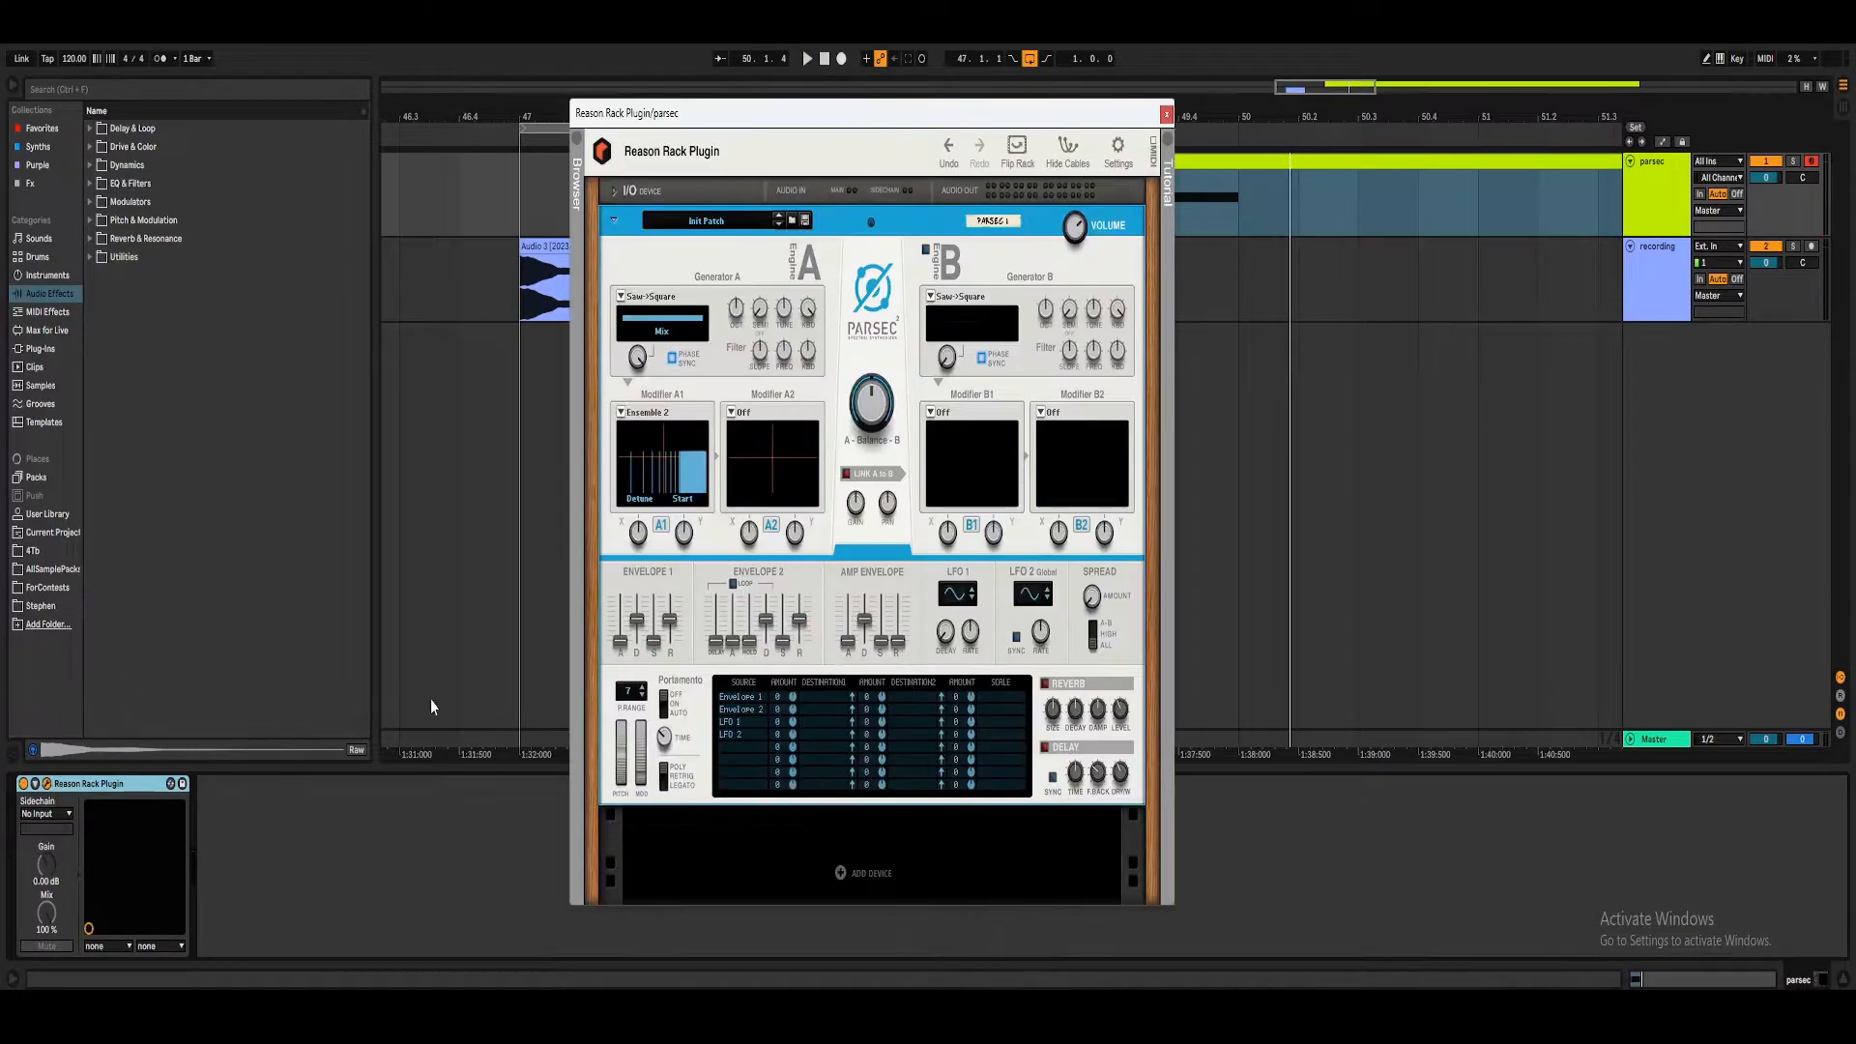
pyautogui.click(847, 649)
pyautogui.press('space')
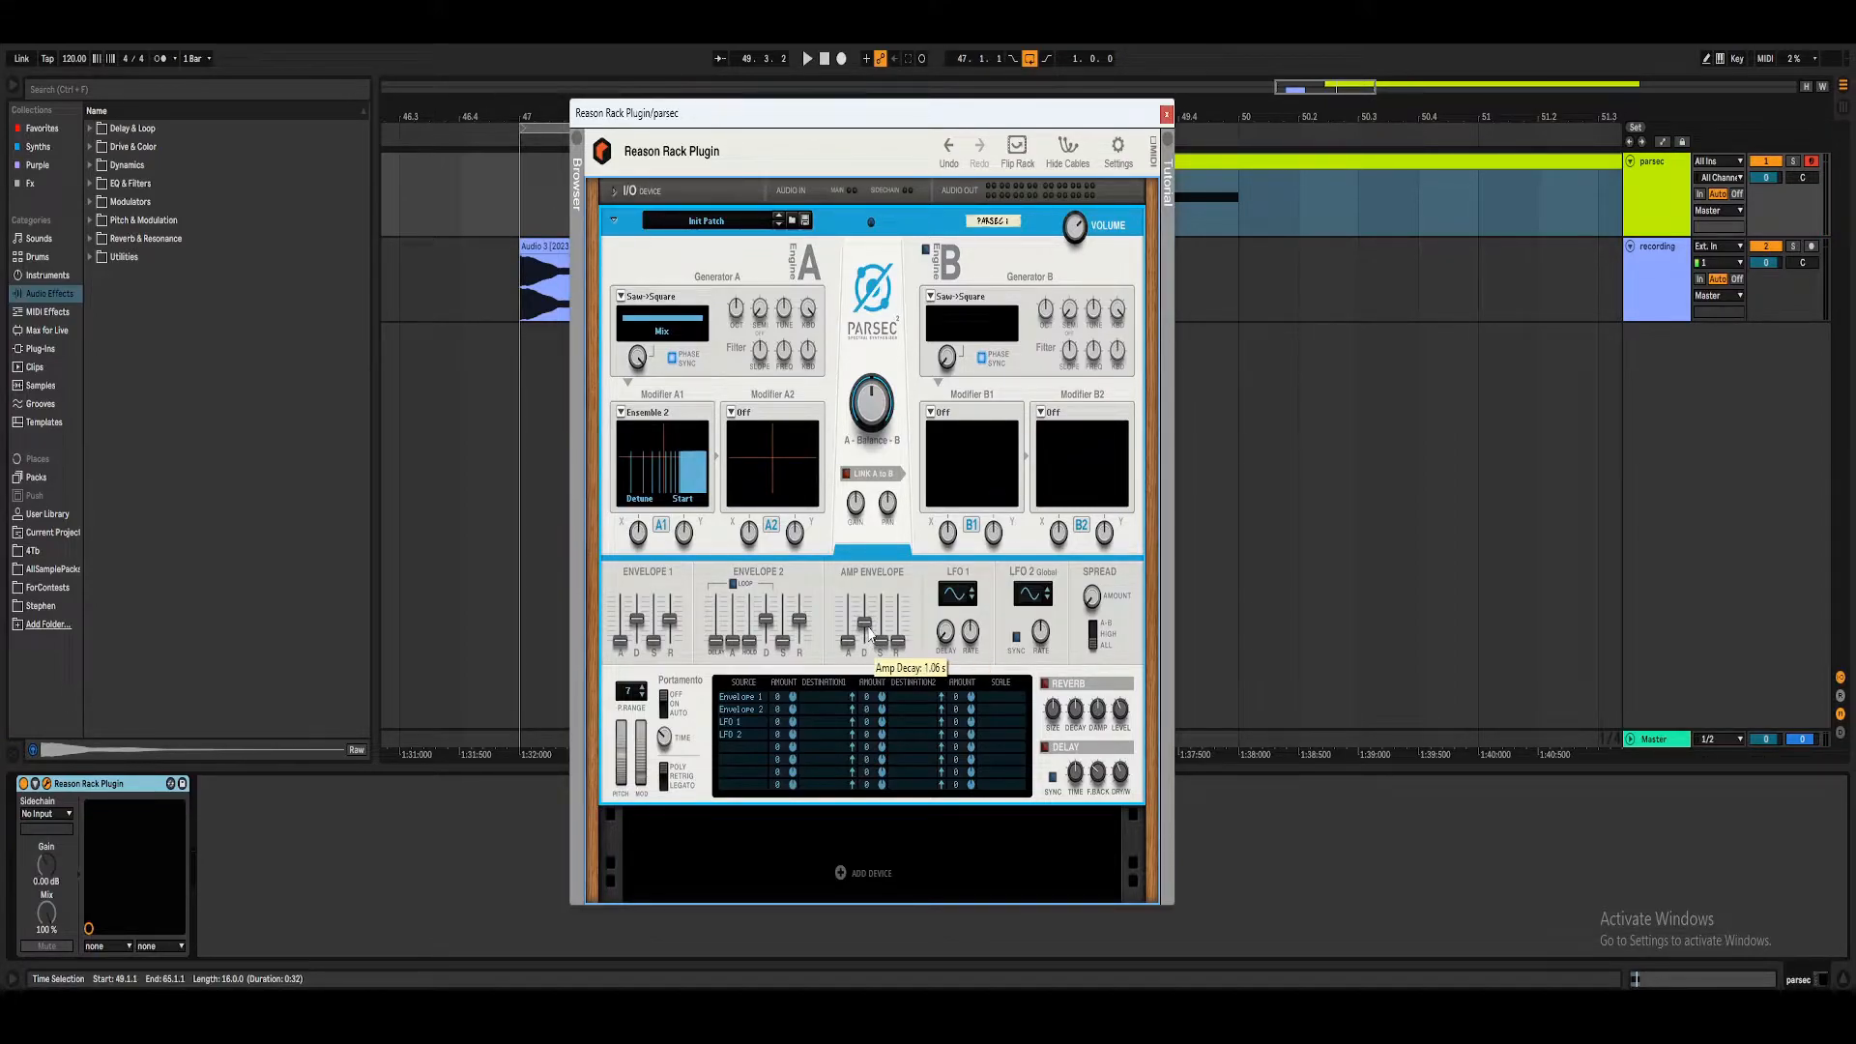
pyautogui.moveTo(866, 630); pyautogui.dragTo(866, 649)
pyautogui.moveTo(865, 647); pyautogui.dragTo(865, 636)
pyautogui.press('space')
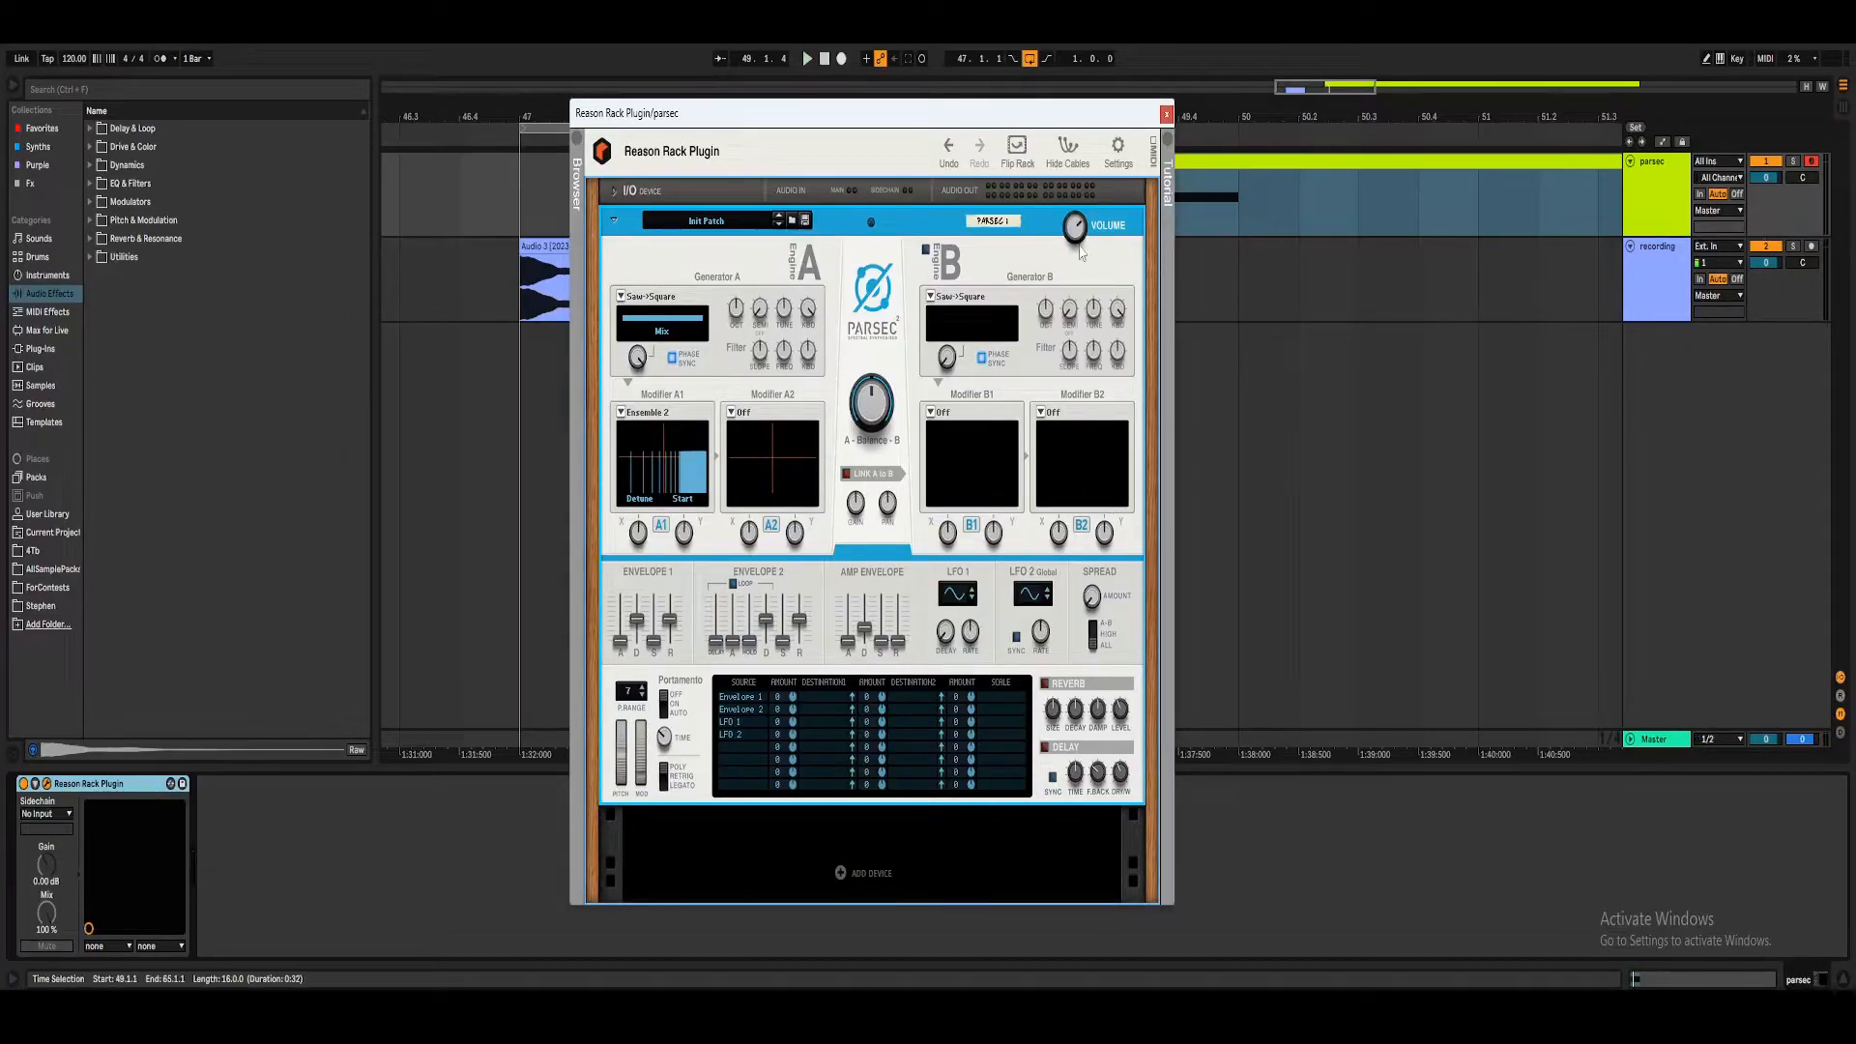
# Fine-tune Parsec's main volume while playing the clip.
pyautogui.moveTo(1081, 230)
pyautogui.press('space')
pyautogui.moveTo(1081, 229)
pyautogui.mouseDown()
pyautogui.moveTo(1095, 200)
pyautogui.moveTo(1088, 227)
pyautogui.mouseUp()
pyautogui.press('space')
# Sweep Modifier A1's detune up to 100 %, fully down and back to a middle amount while listening.
pyautogui.click(641, 540)
pyautogui.moveTo(636, 532); pyautogui.dragTo(664, 499)
pyautogui.press('space')
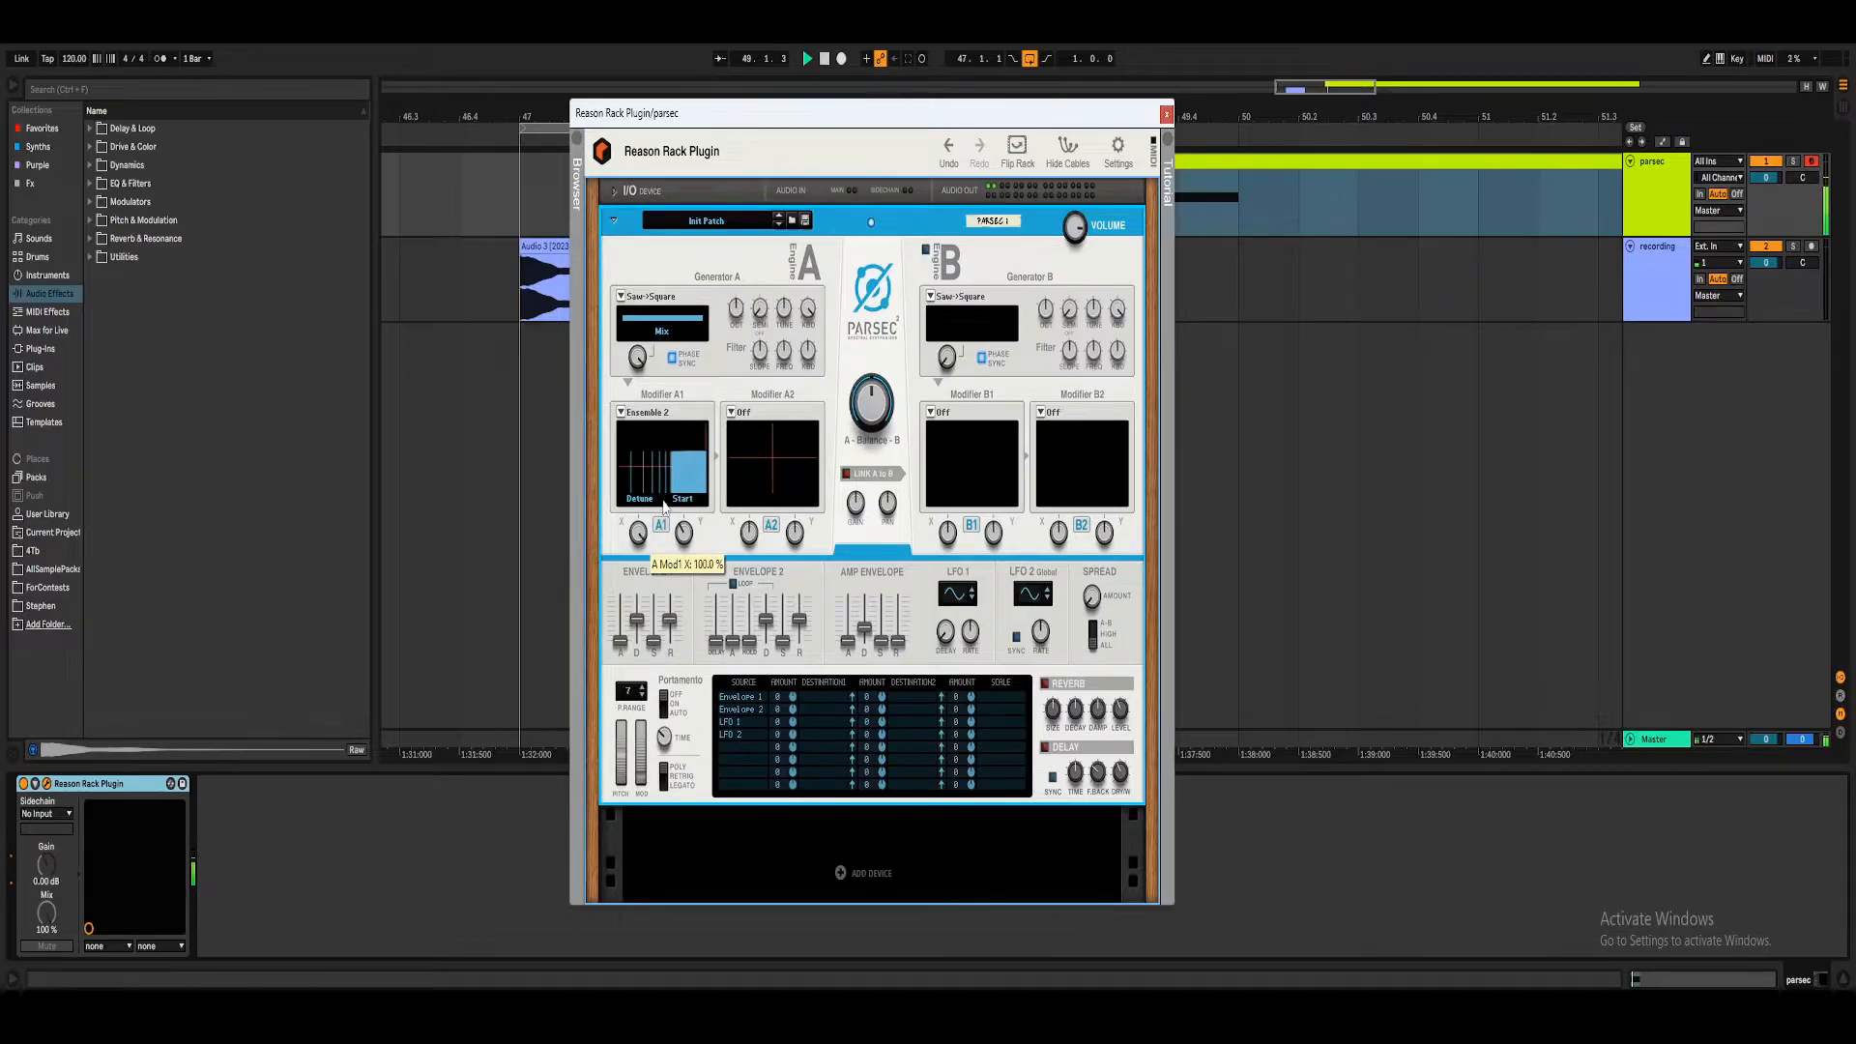
pyautogui.press('space')
pyautogui.moveTo(644, 536); pyautogui.dragTo(650, 616)
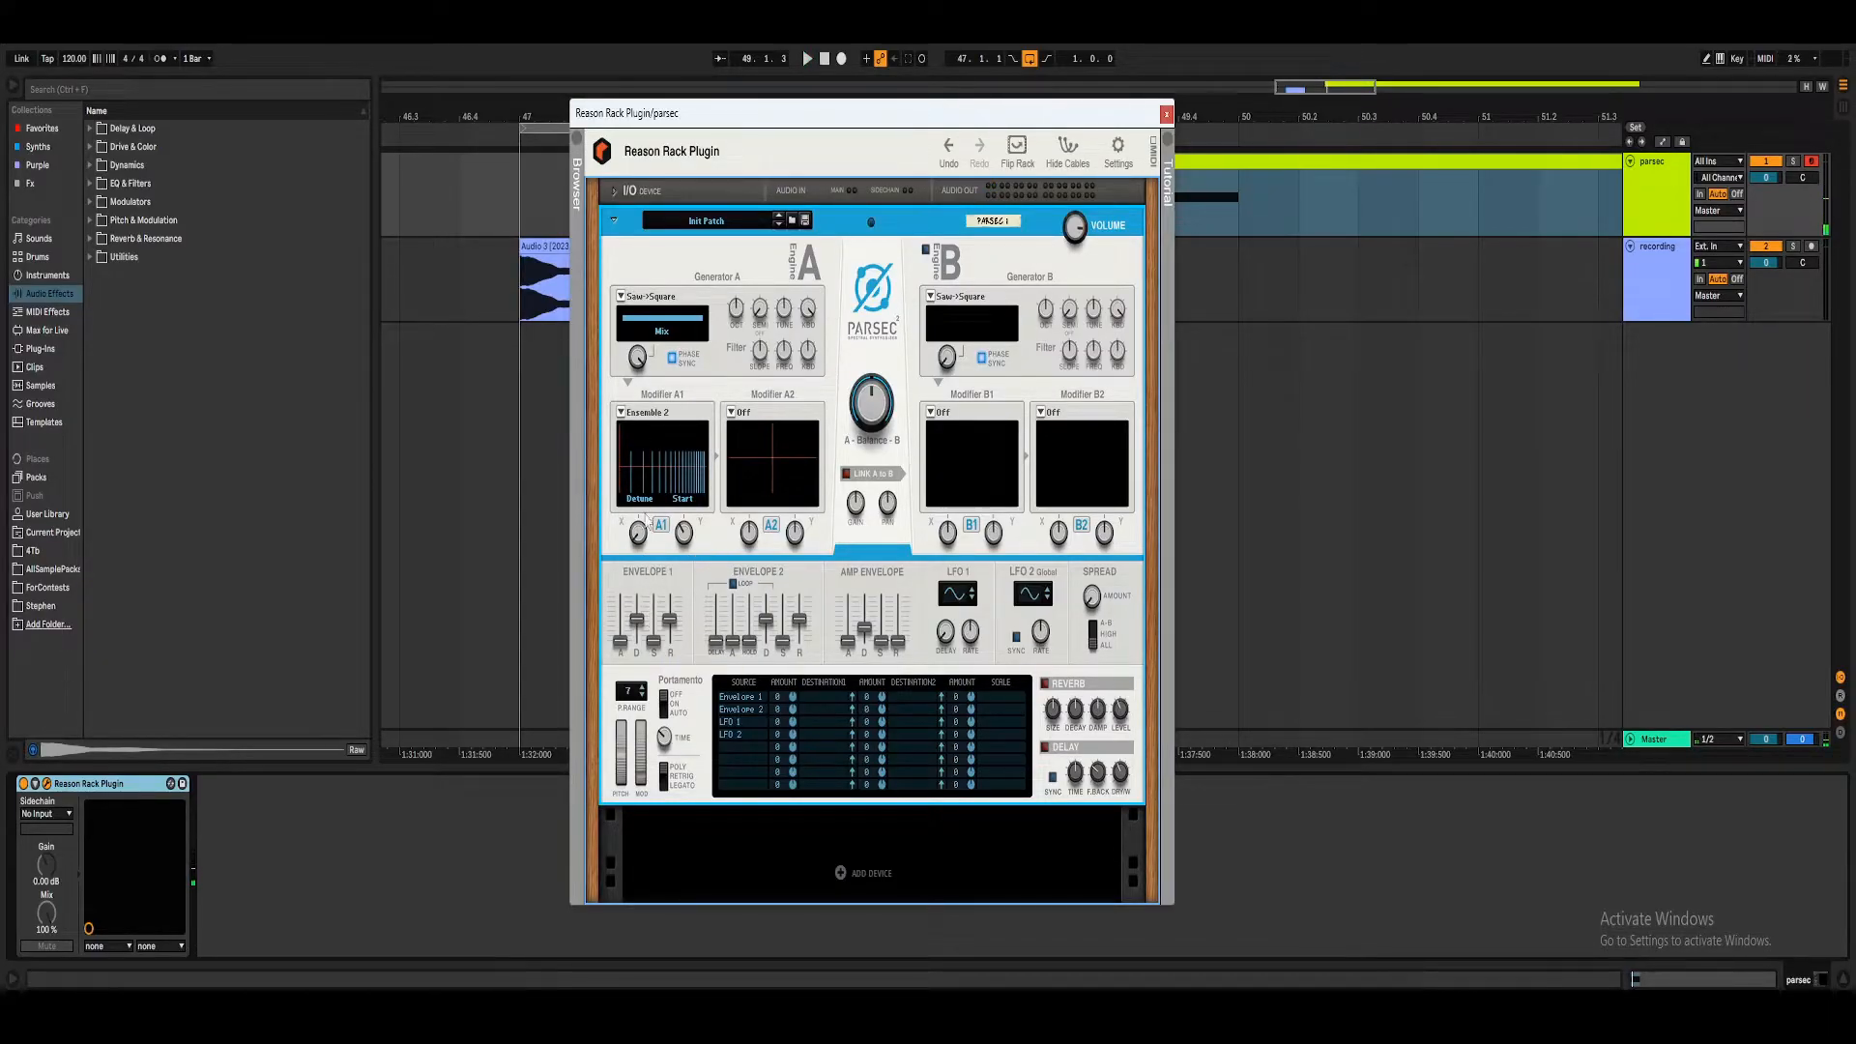
pyautogui.moveTo(643, 558)
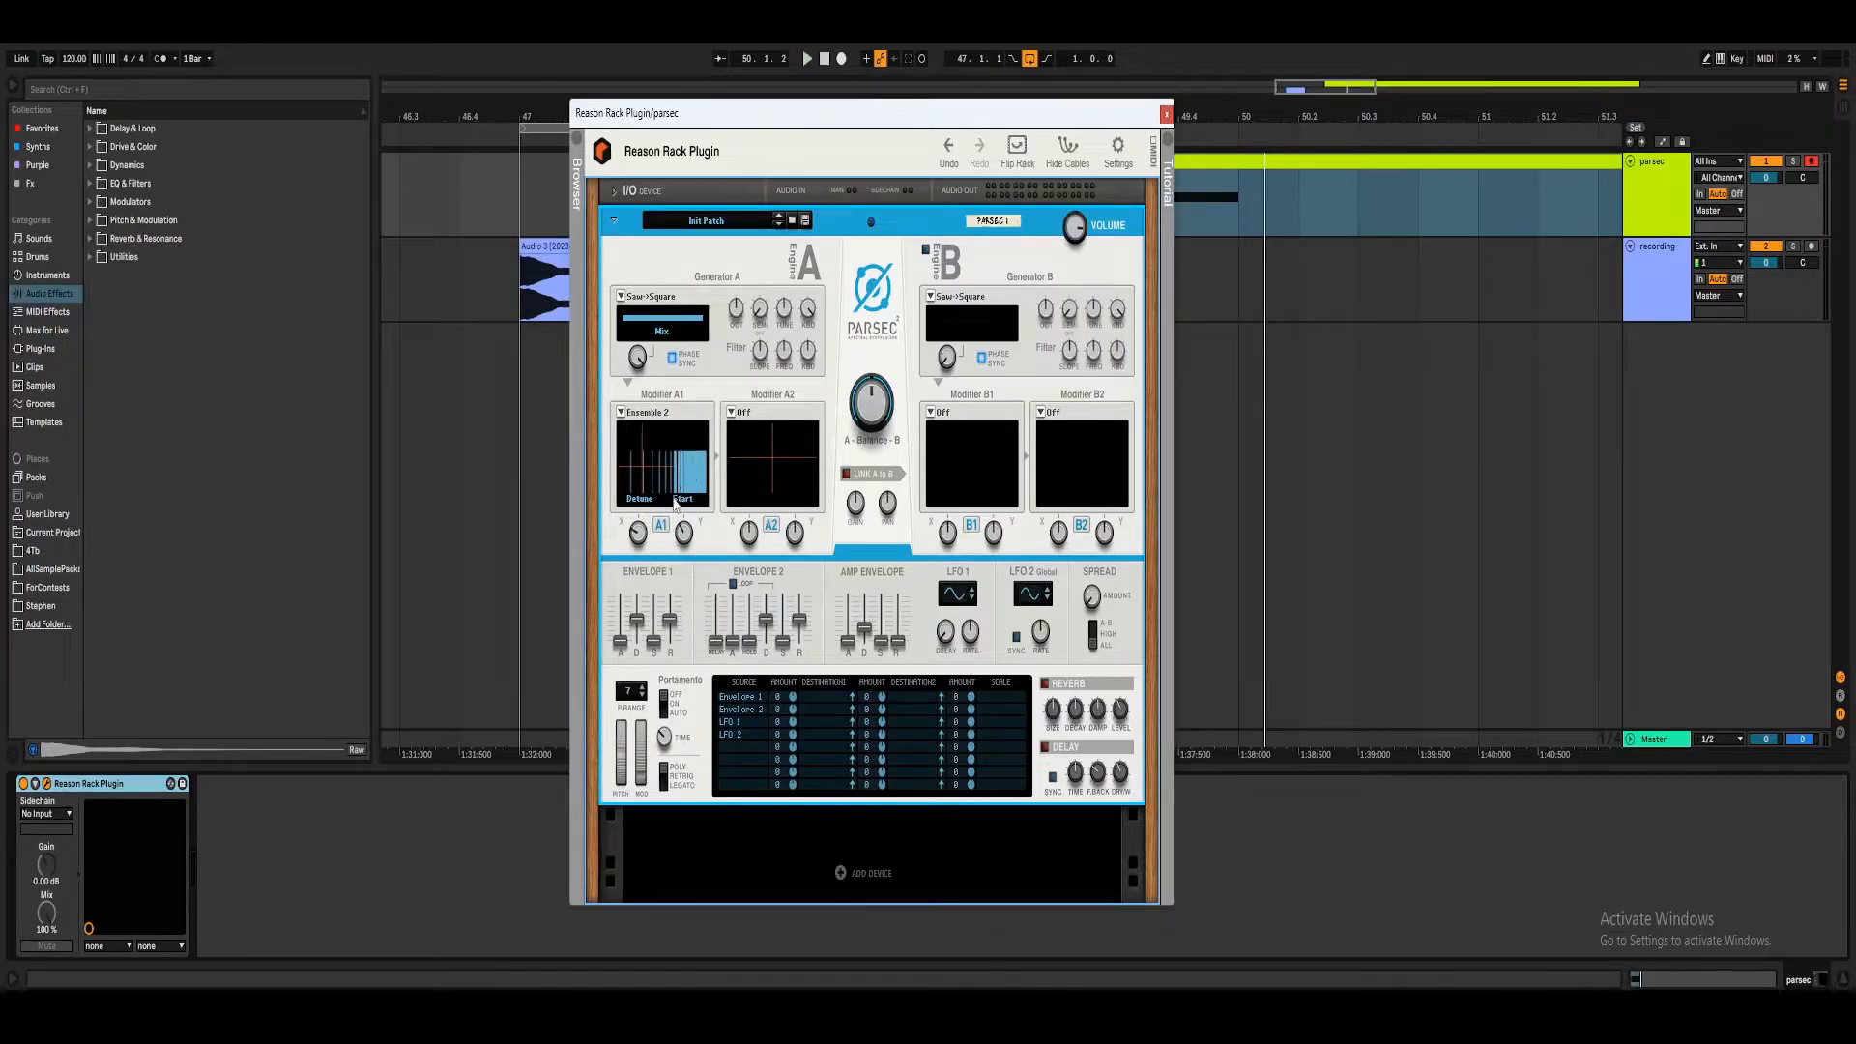
pyautogui.moveTo(639, 531)
pyautogui.mouseDown()
pyautogui.moveTo(656, 506)
pyautogui.moveTo(658, 533)
pyautogui.mouseUp()
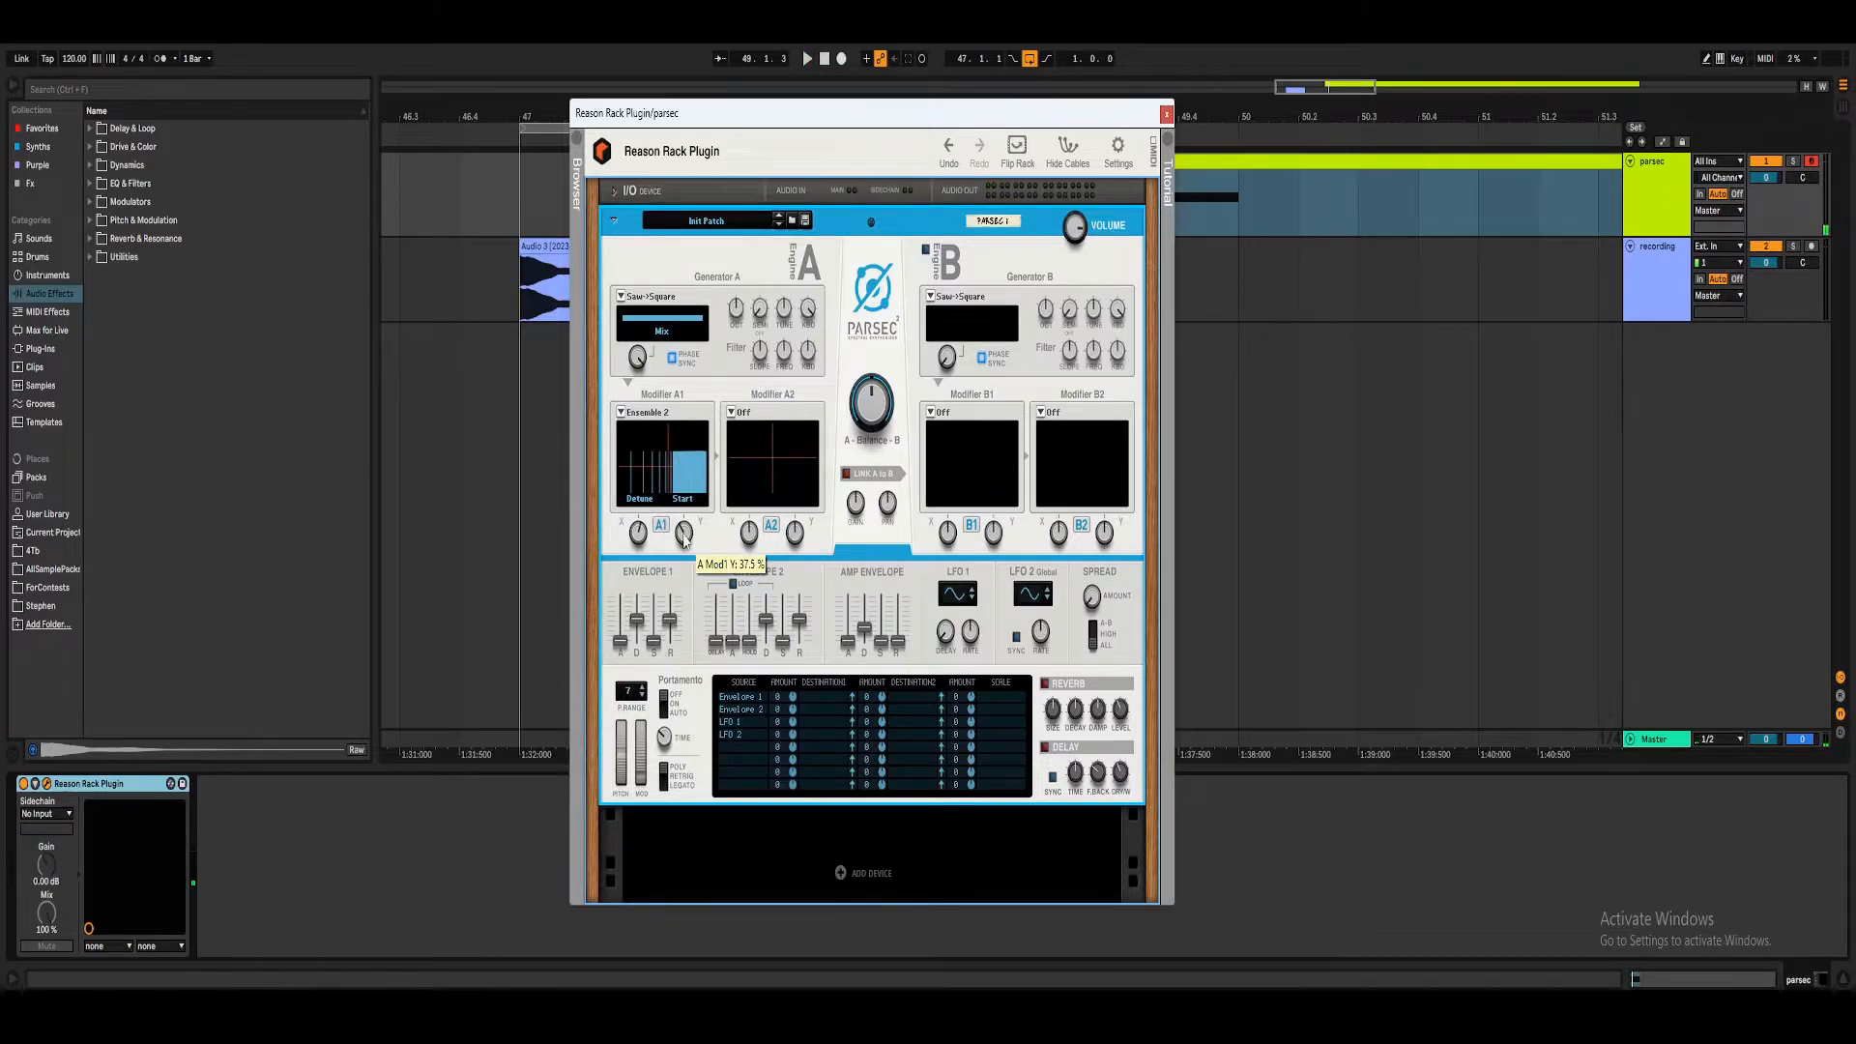
# Lower Modifier A1's start amount to 0 % and bring it back up to 45.3 % while listening.
pyautogui.keyDown('ctrl'); pyautogui.click(684, 533); pyautogui.keyUp('ctrl')
pyautogui.moveTo(685, 530); pyautogui.dragTo(680, 541)
pyautogui.scroll(3, 683, 531)
pyautogui.scroll(5, 690, 531)
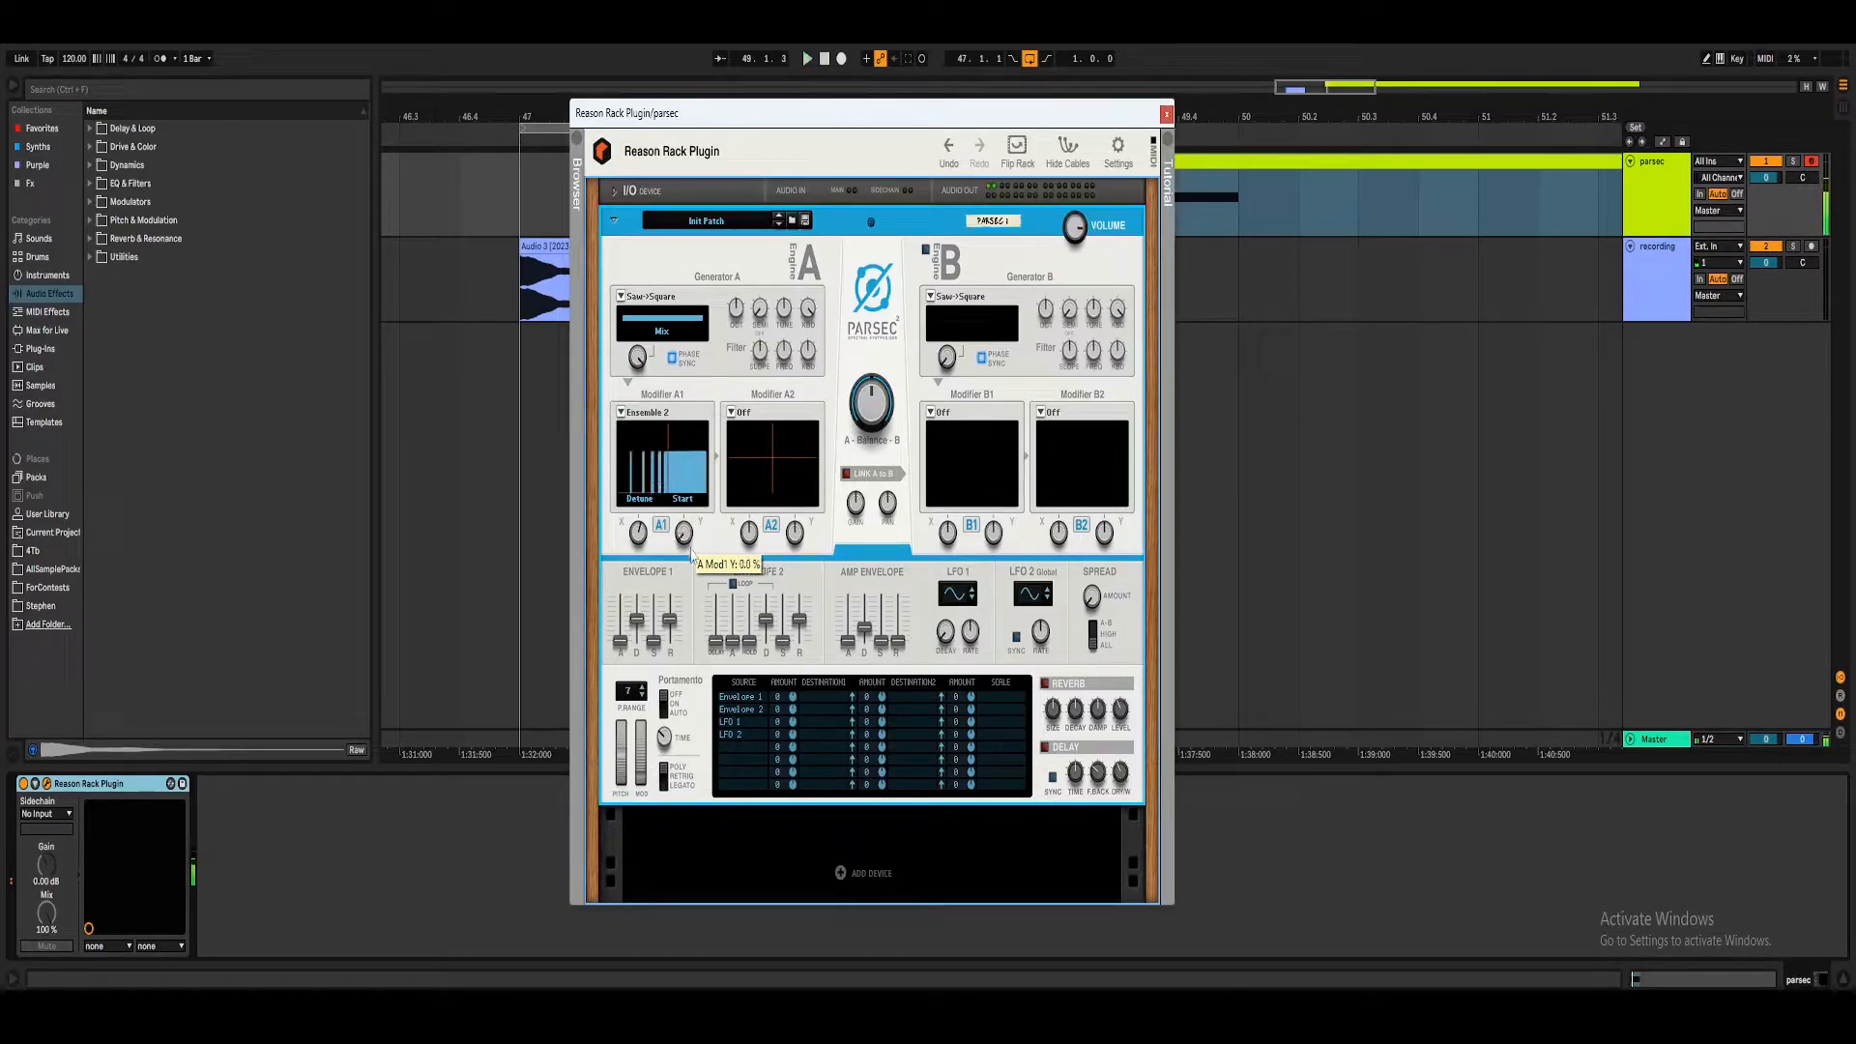
pyautogui.scroll(-2, 695, 528)
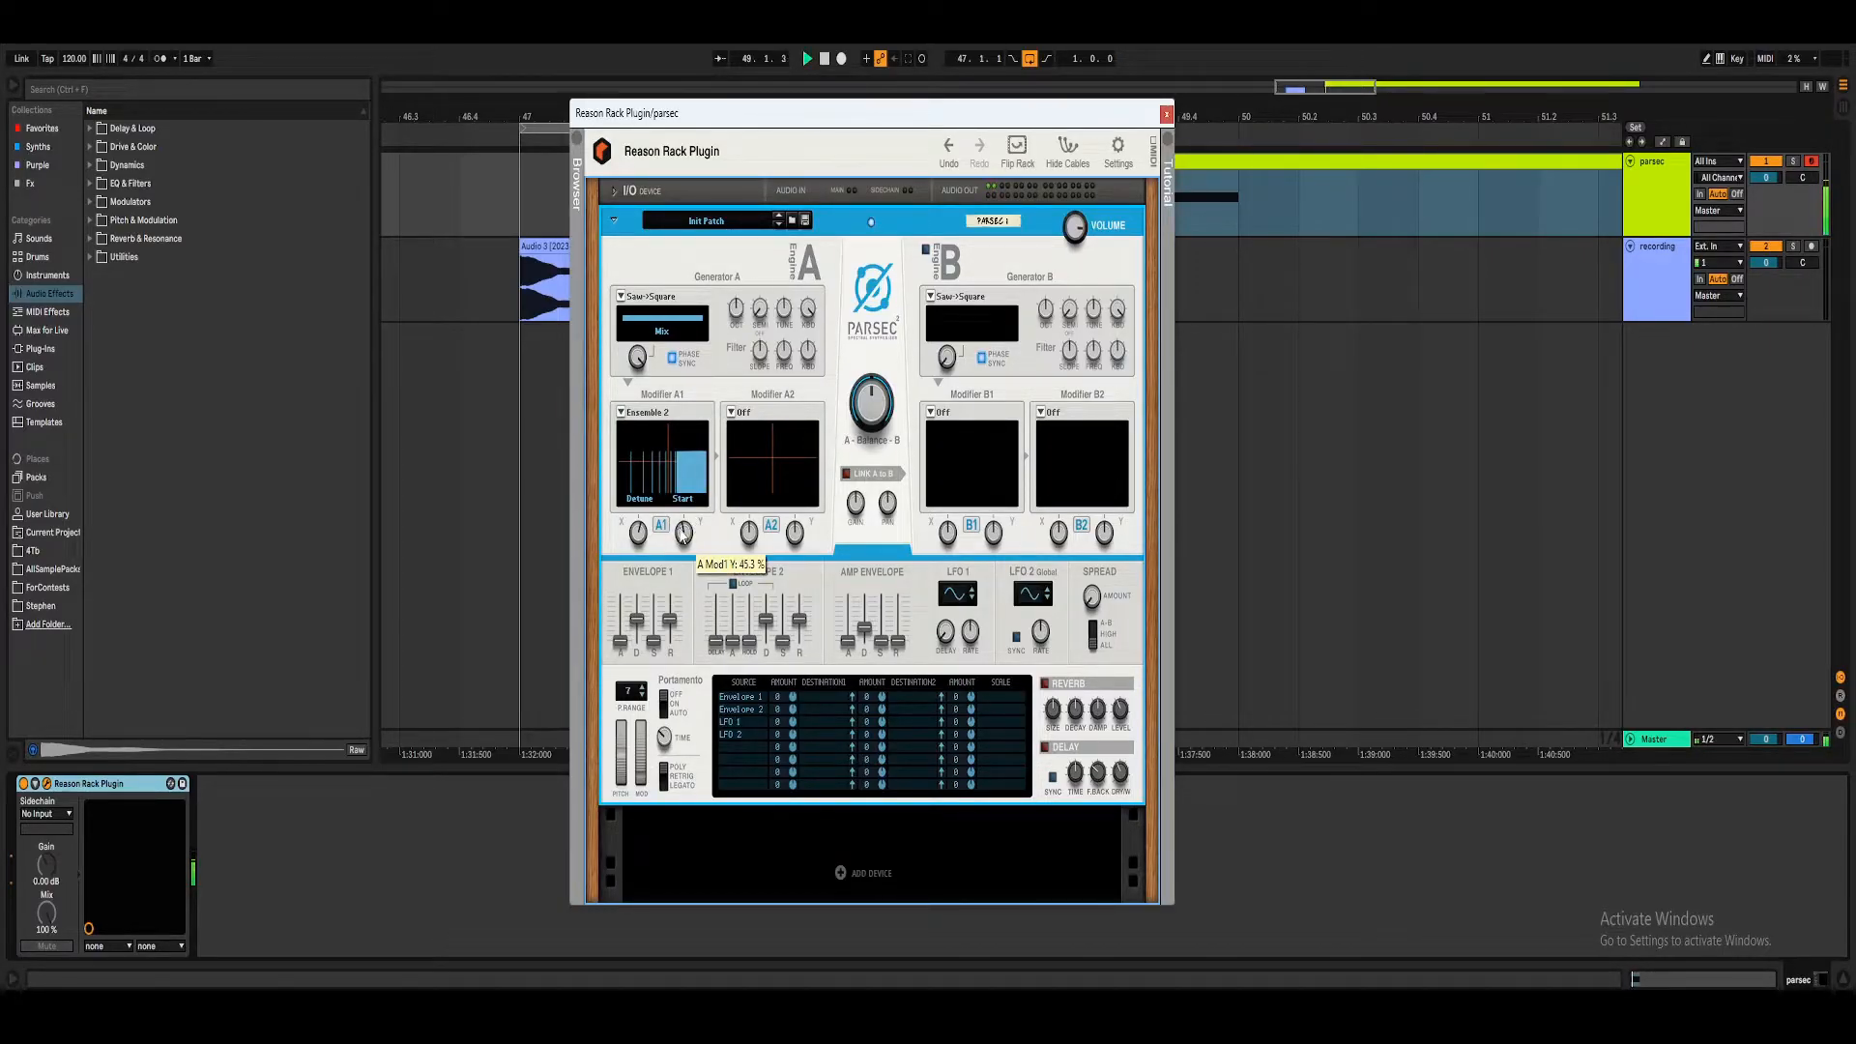
pyautogui.scroll(-1, 689, 539)
# Rebalance Modifier A1's detune and start amounts during playback, setting the detune to 31.2 %.
pyautogui.press('space')
pyautogui.moveTo(640, 549)
pyautogui.scroll(6, 640, 549)
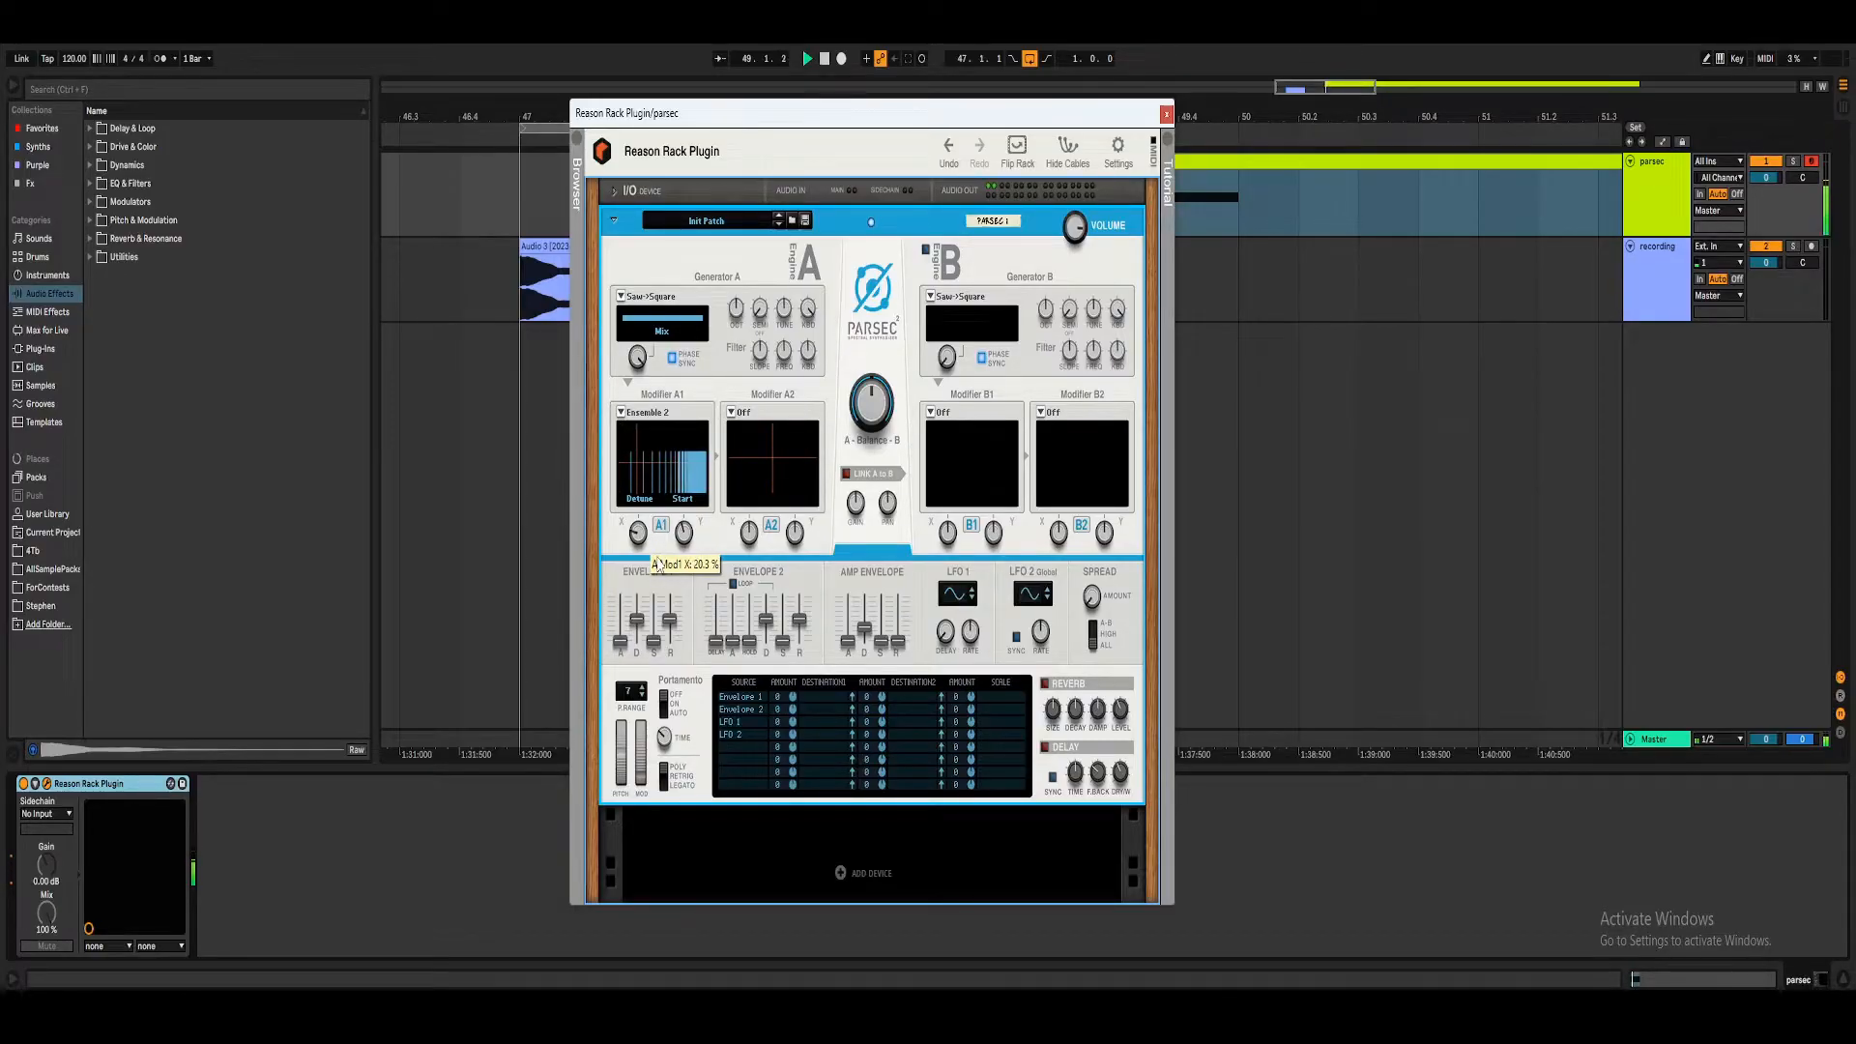
pyautogui.scroll(-14, 689, 534)
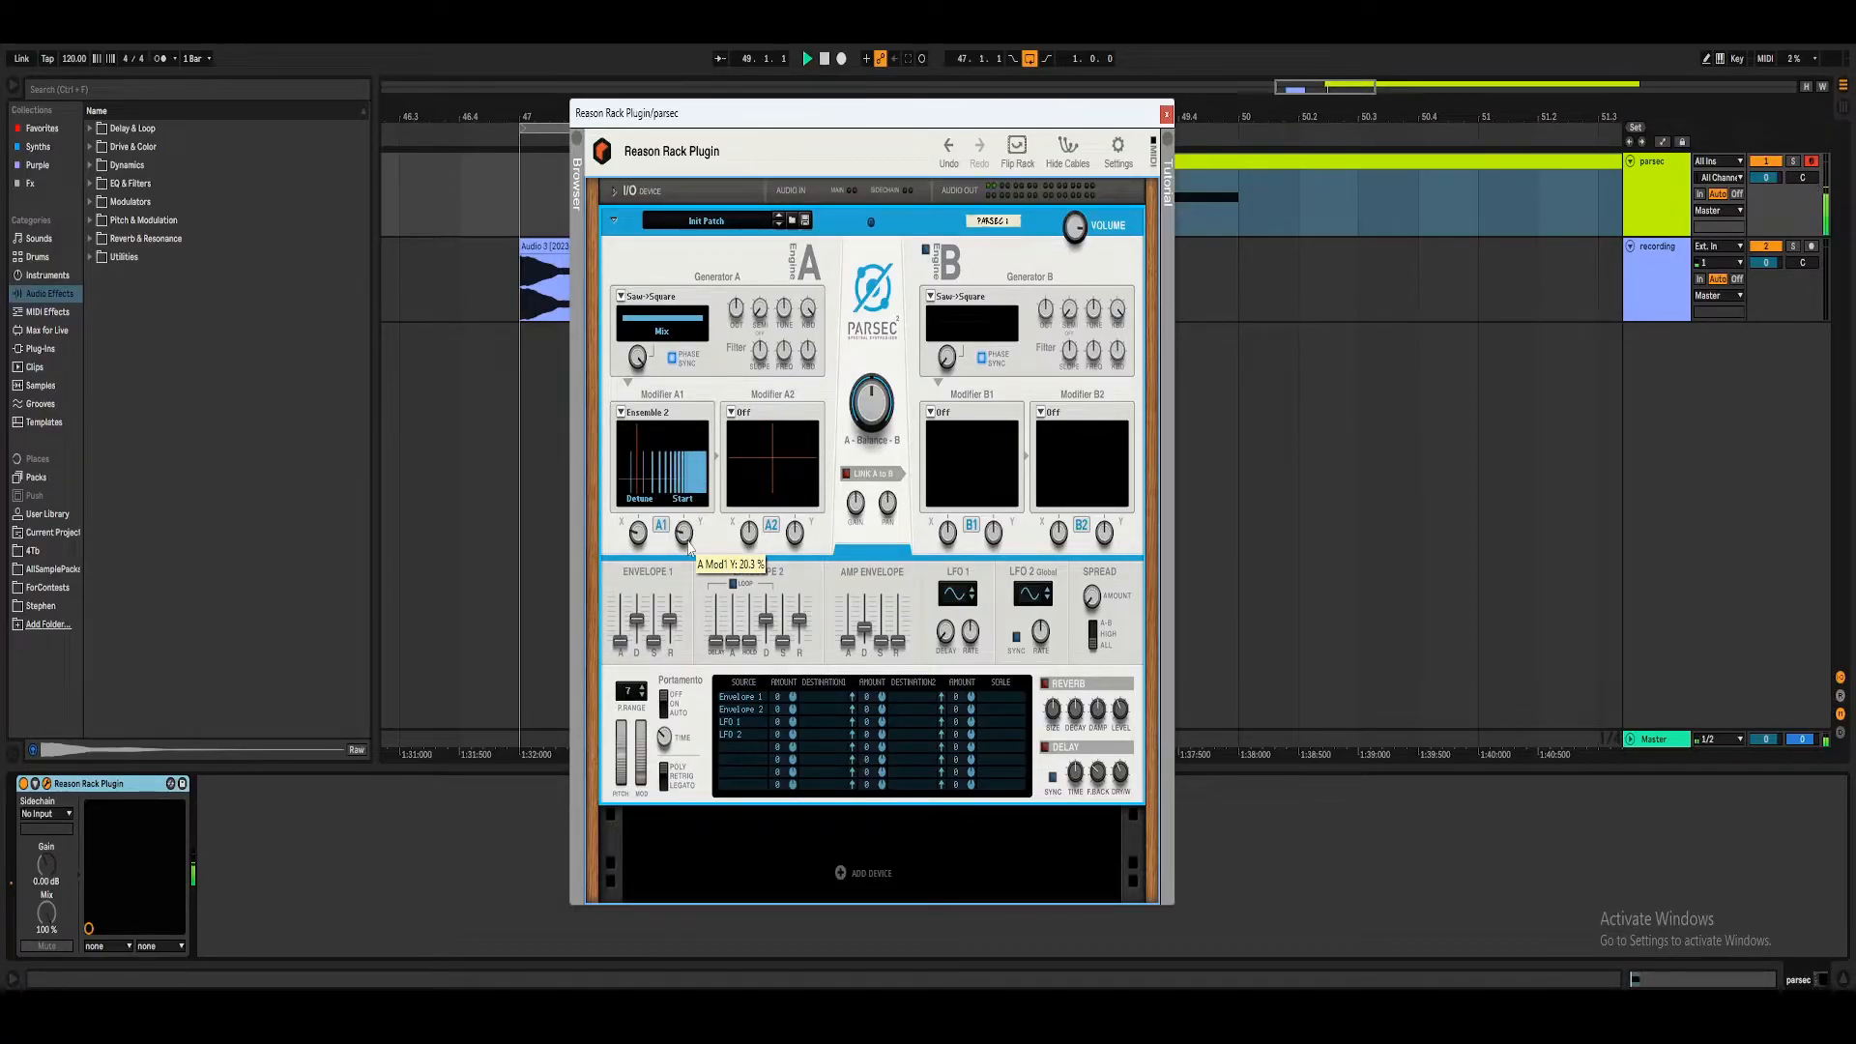
pyautogui.scroll(-20, 646, 541)
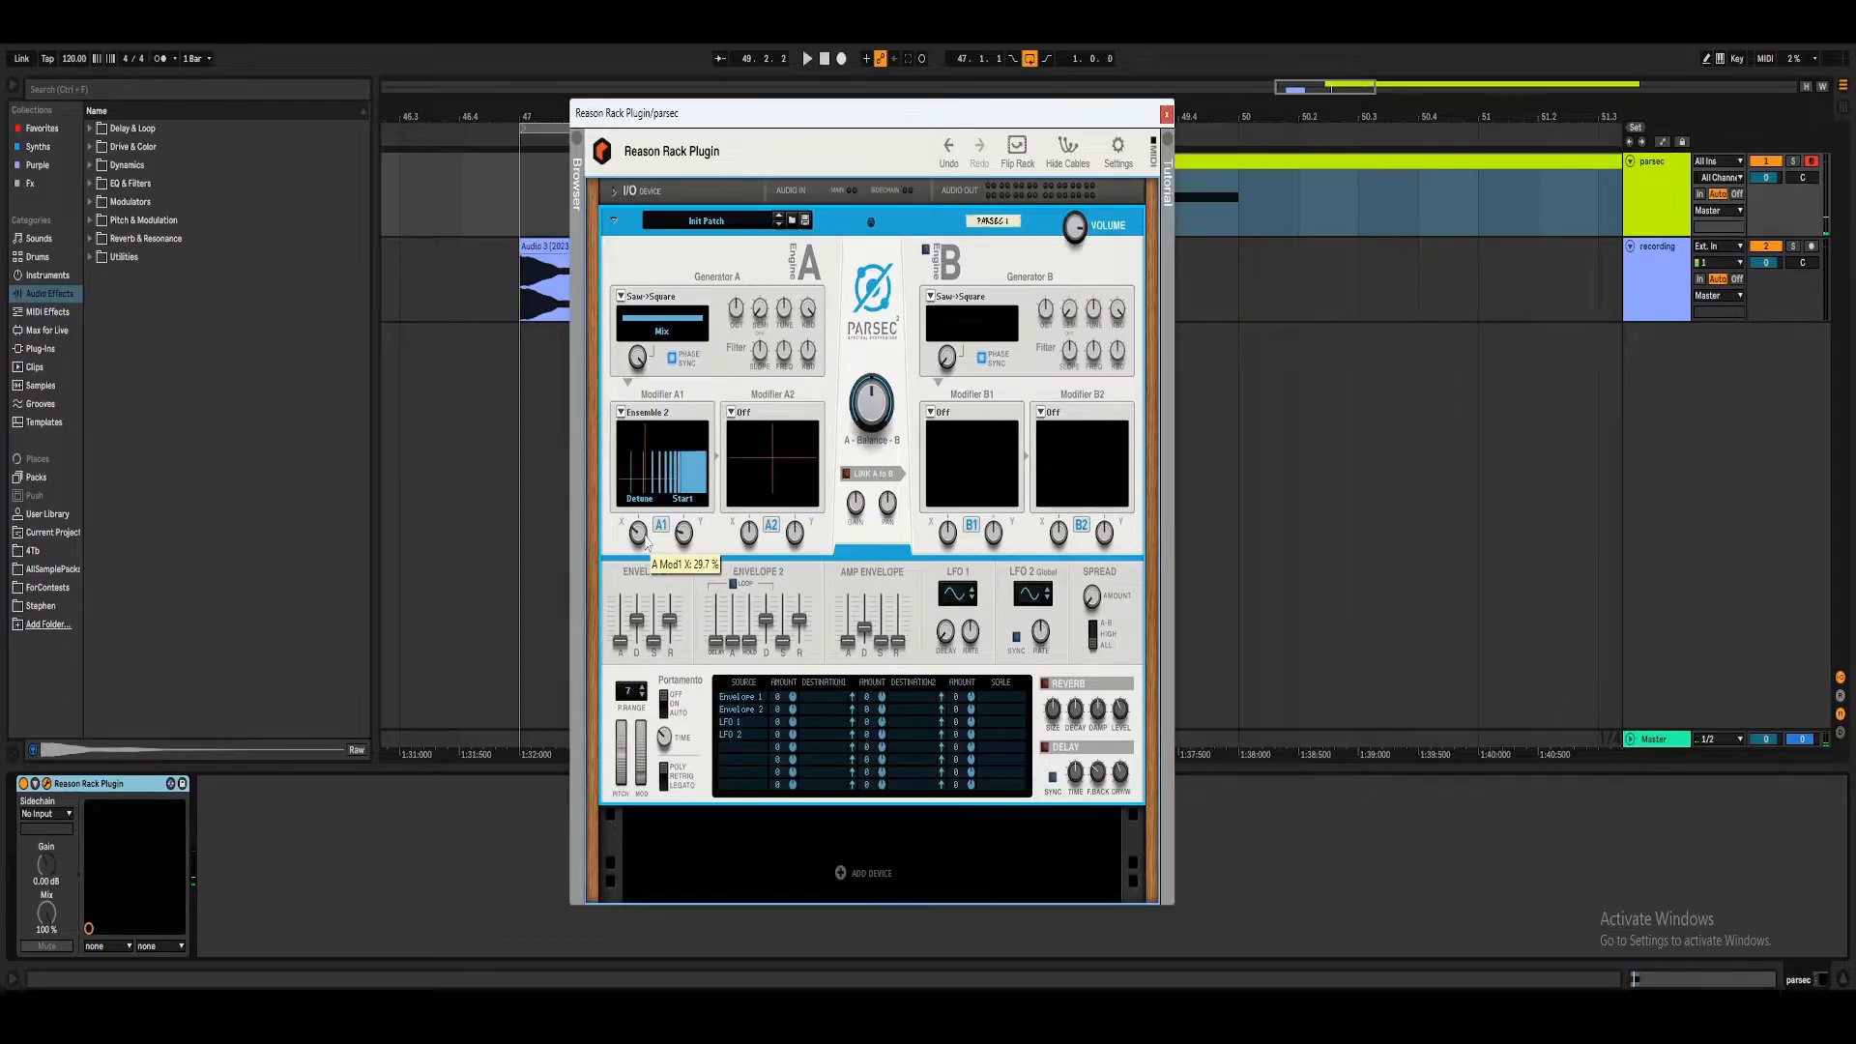
pyautogui.scroll(-3, 645, 541)
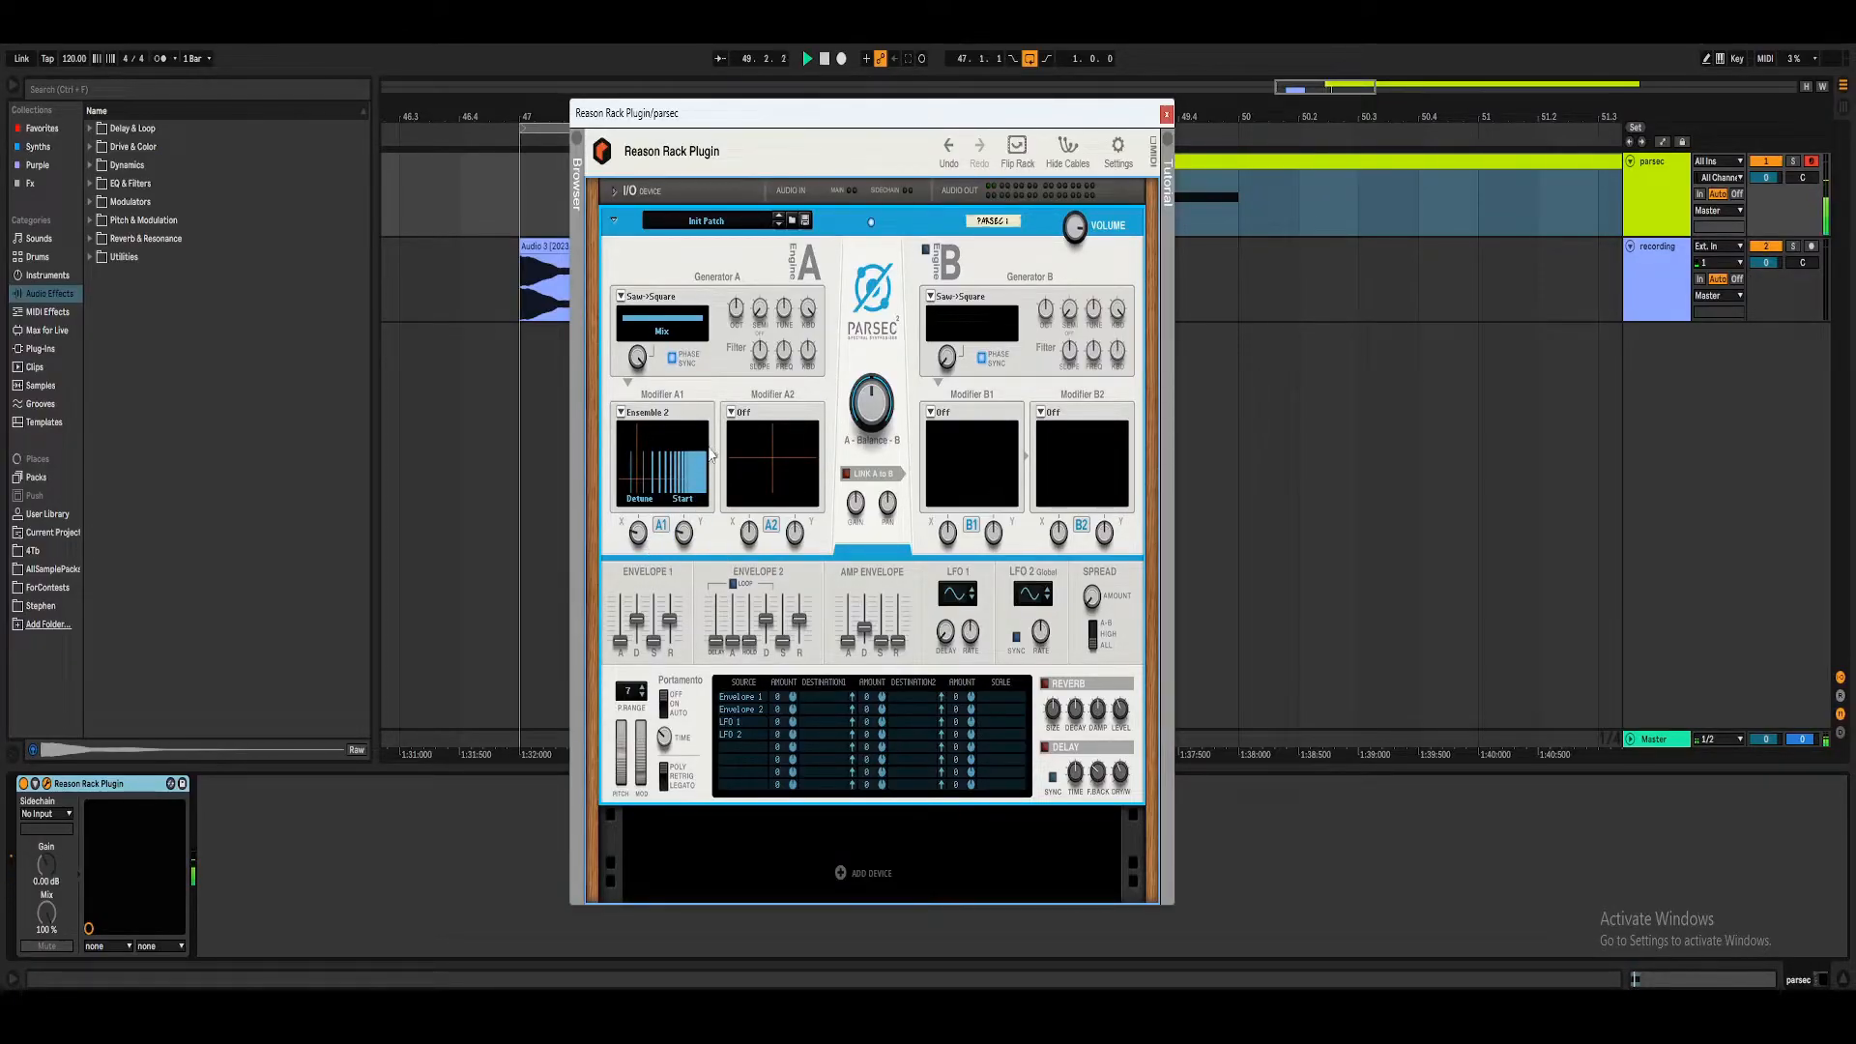
pyautogui.moveTo(685, 538)
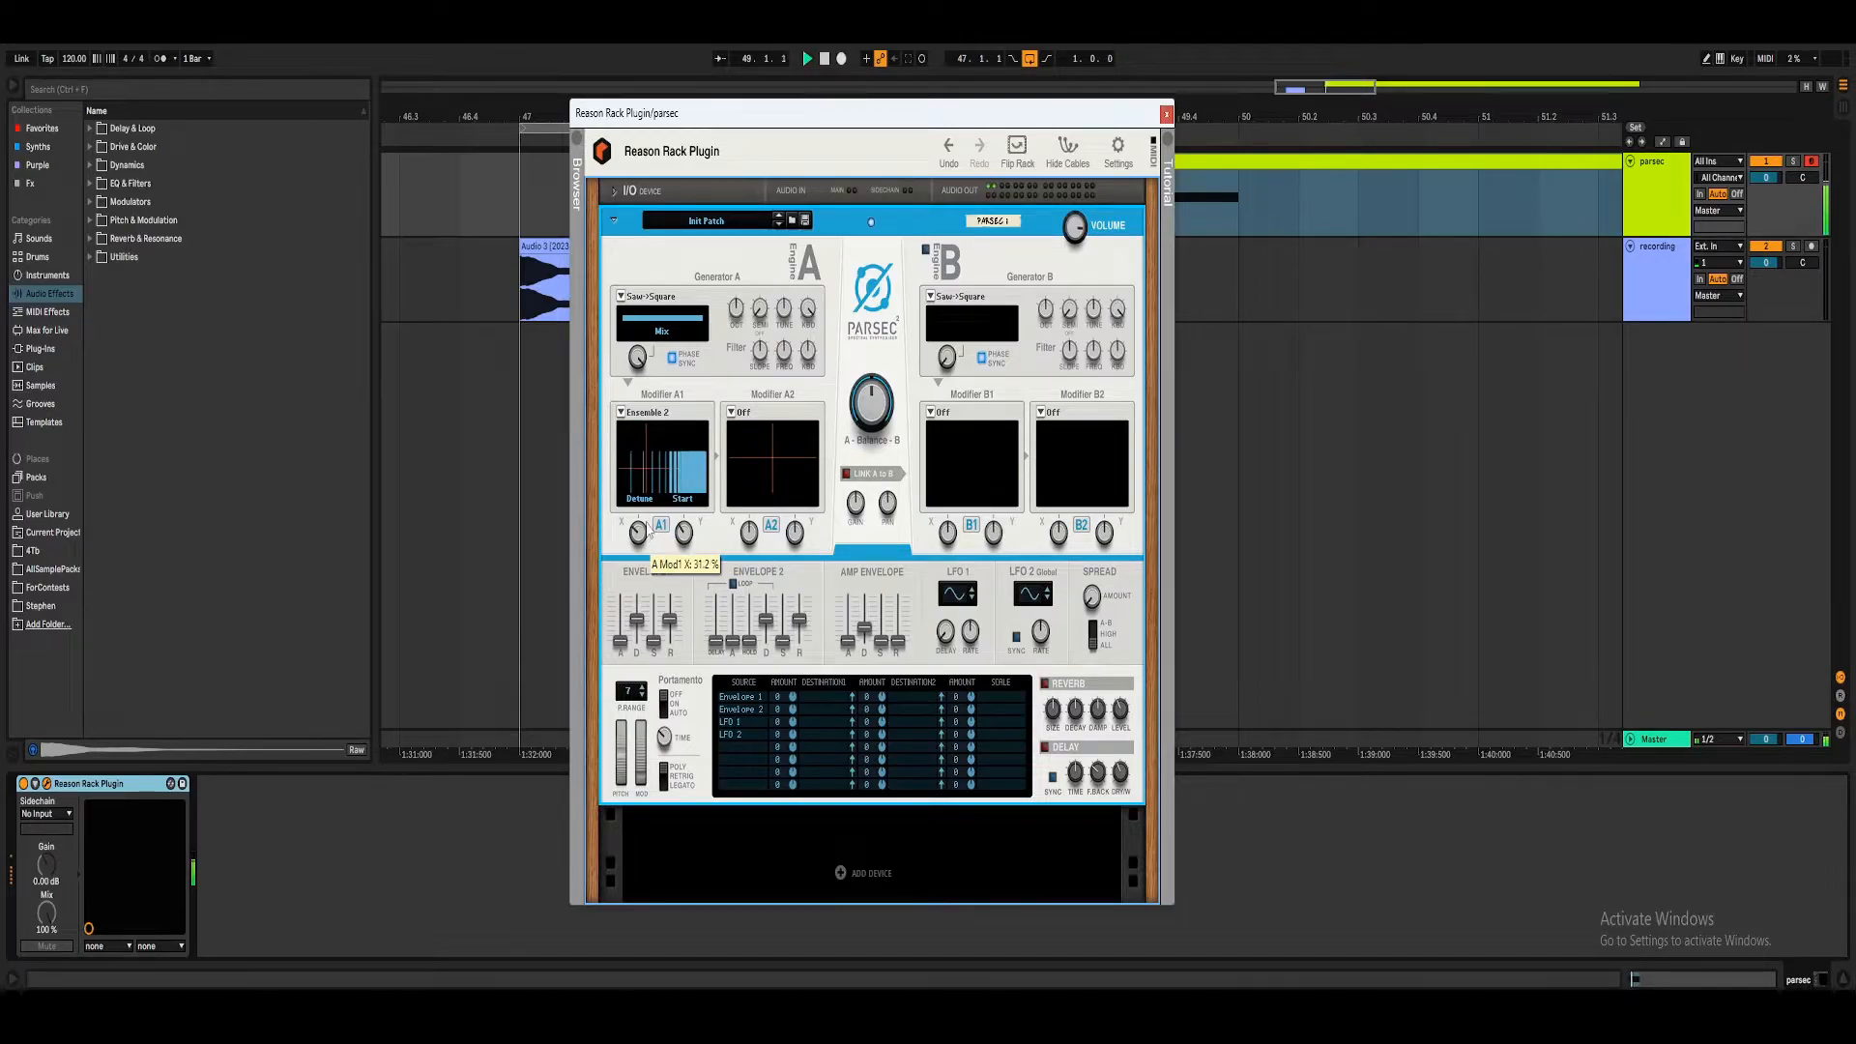
pyautogui.press('space')
# Set Modifier A2 to Harmonic Stretch and audition it with its harmonic snap control.
pyautogui.click(731, 418)
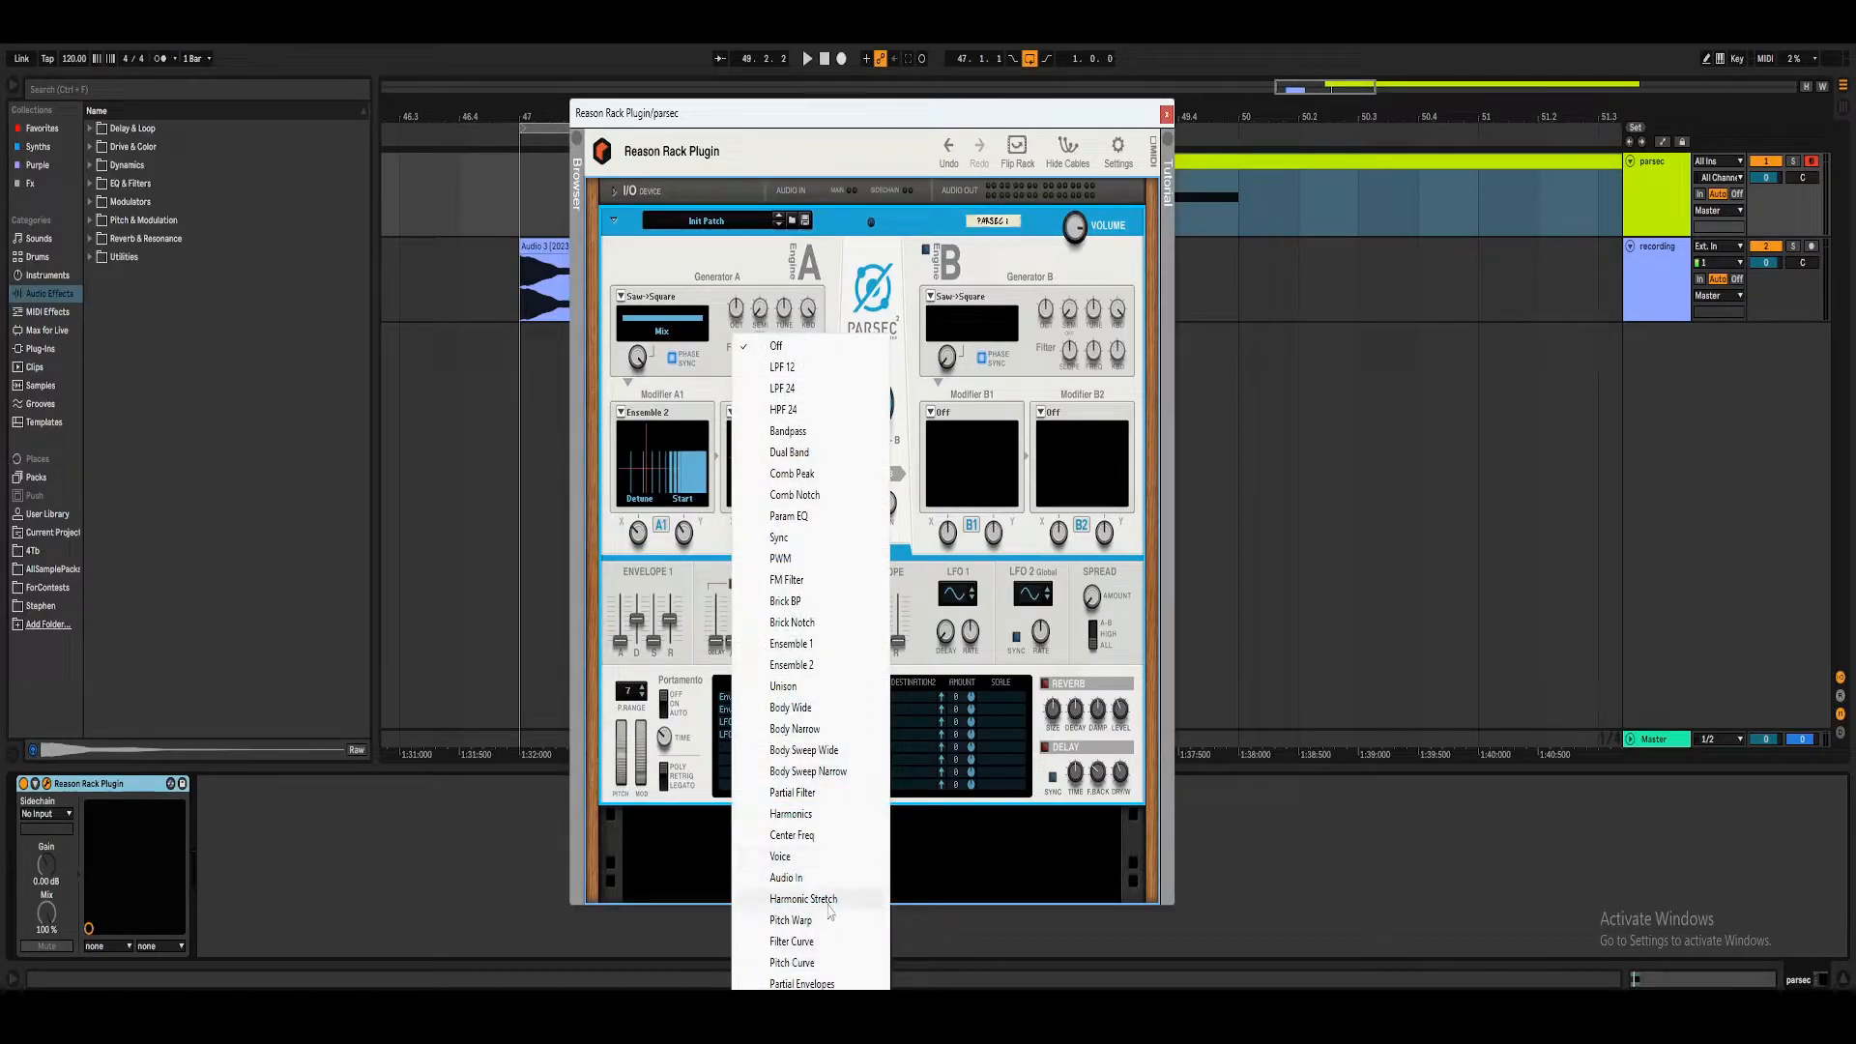
pyautogui.click(812, 899)
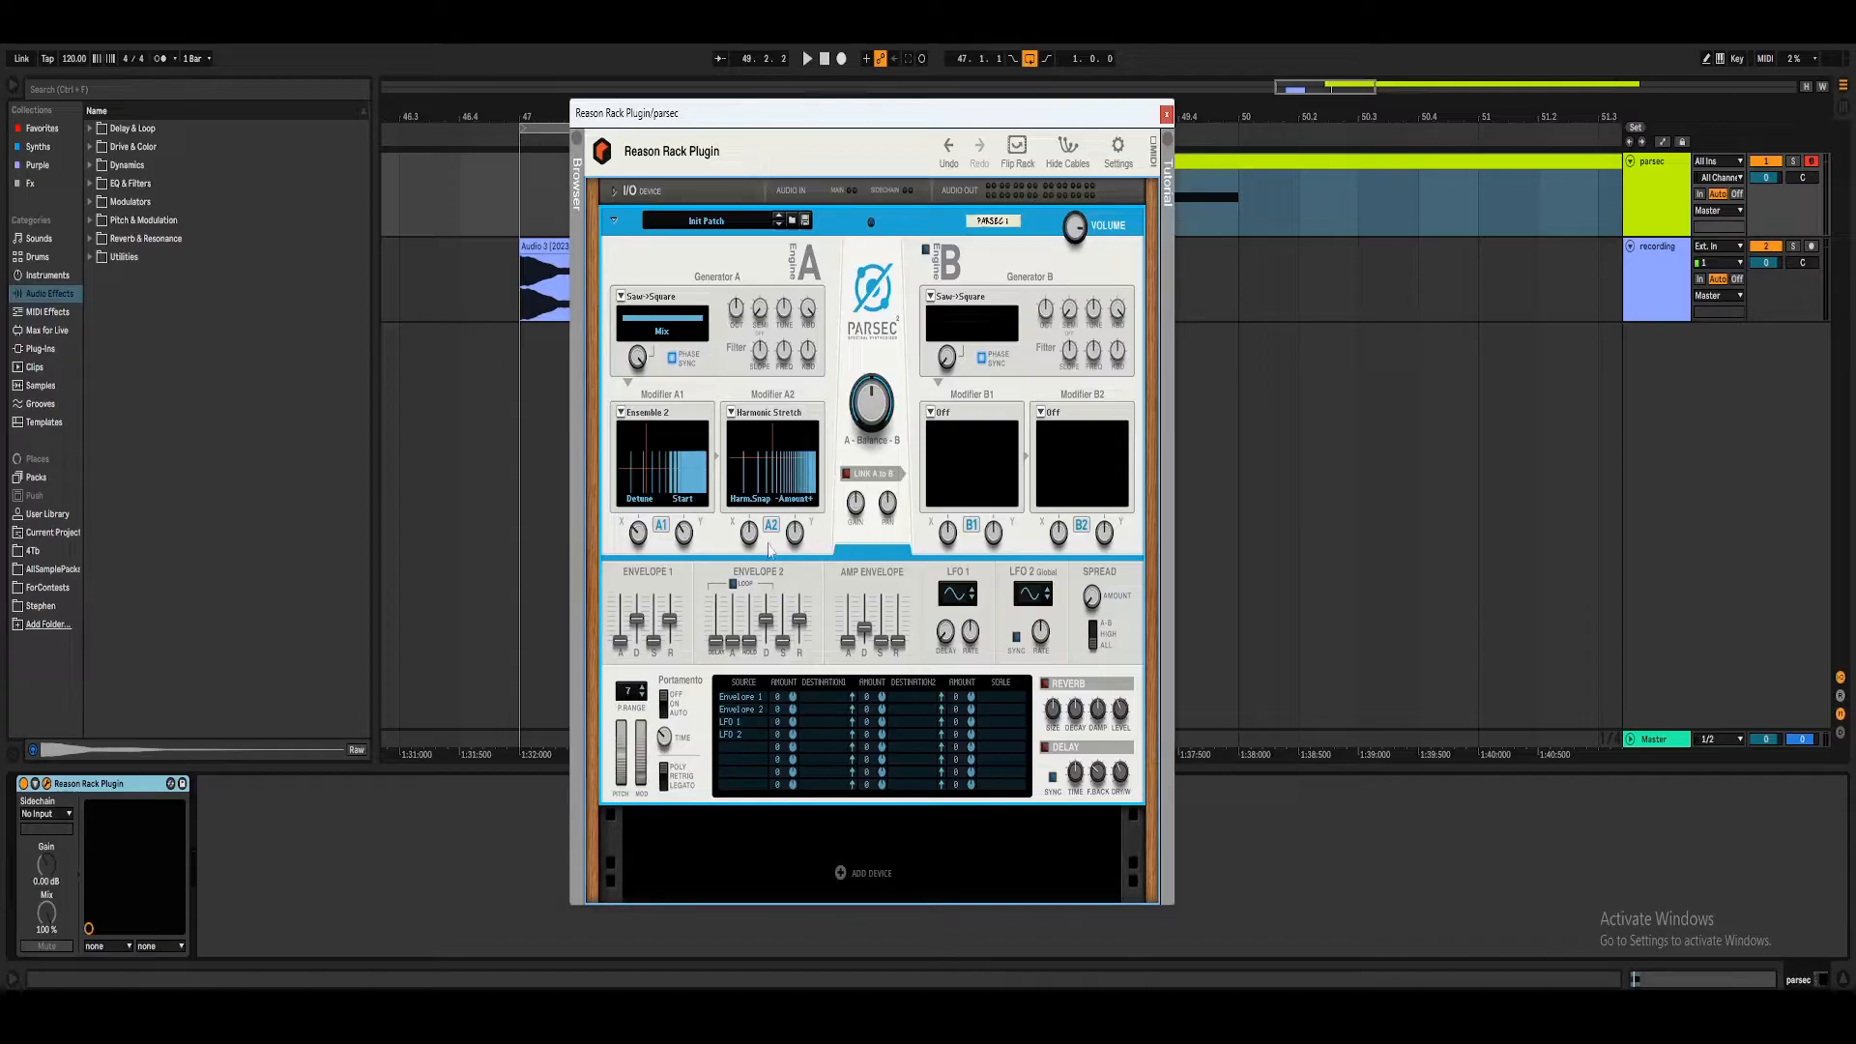
pyautogui.moveTo(755, 551)
pyautogui.press('space')
pyautogui.moveTo(756, 553)
pyautogui.mouseDown()
pyautogui.moveTo(812, 515)
pyautogui.moveTo(802, 586)
pyautogui.moveTo(797, 534)
pyautogui.moveTo(752, 537)
pyautogui.mouseUp()
pyautogui.moveTo(806, 523)
pyautogui.press('space')
# Adjust Modifier A2's harmonic snap during playback and set its amount to 59.4 %.
pyautogui.moveTo(752, 541)
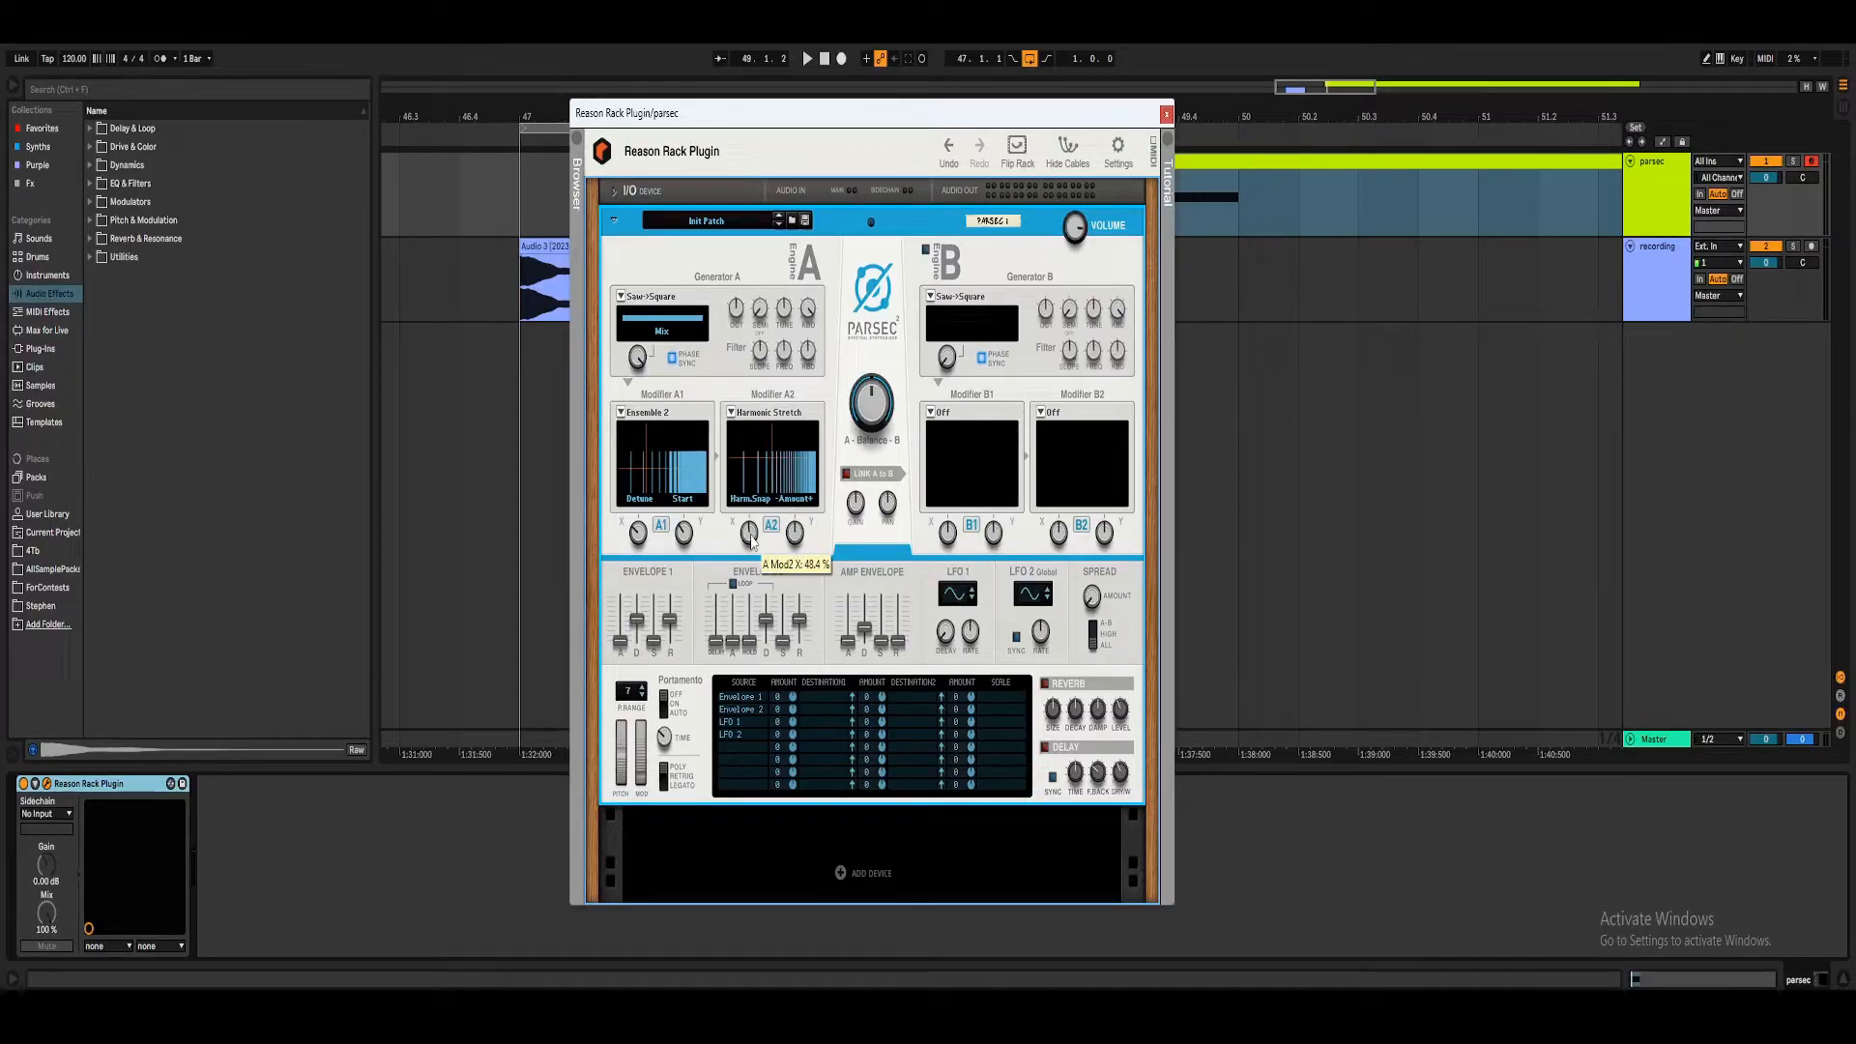
pyautogui.moveTo(751, 544); pyautogui.dragTo(762, 638)
pyautogui.press('space')
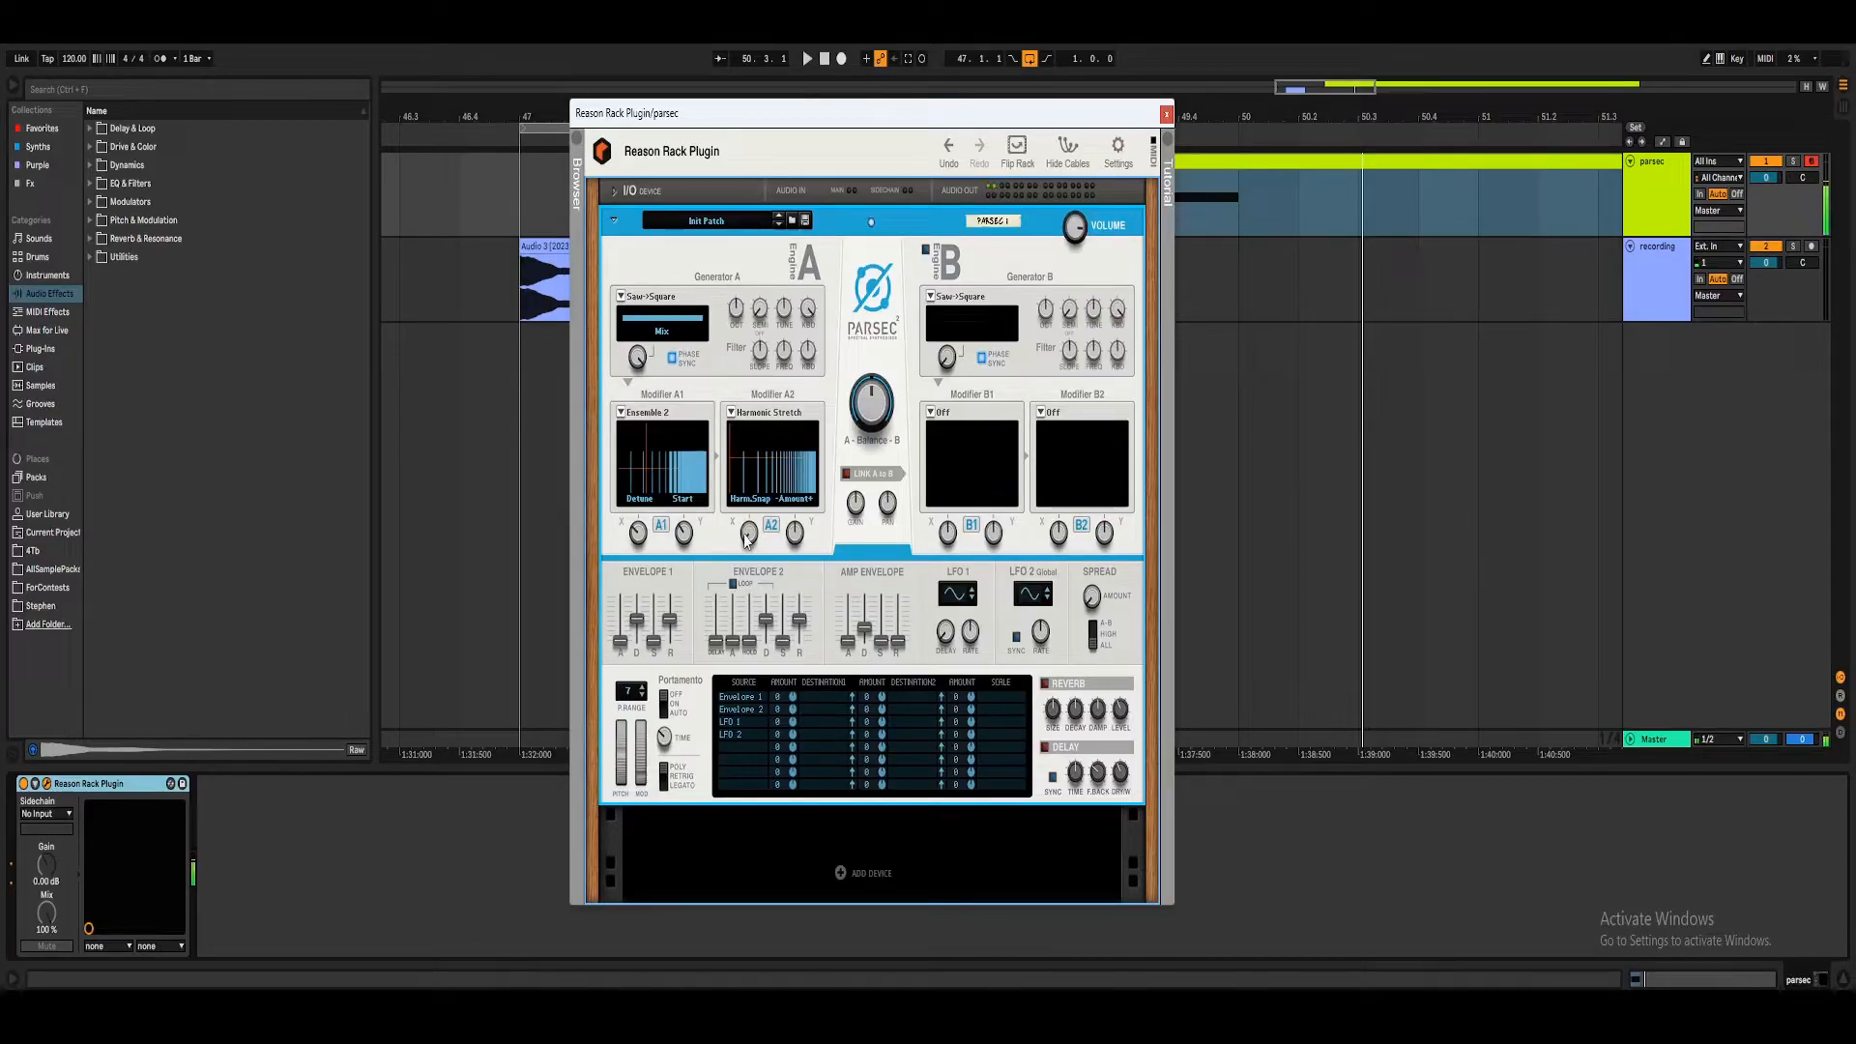
pyautogui.moveTo(797, 538); pyautogui.dragTo(799, 537)
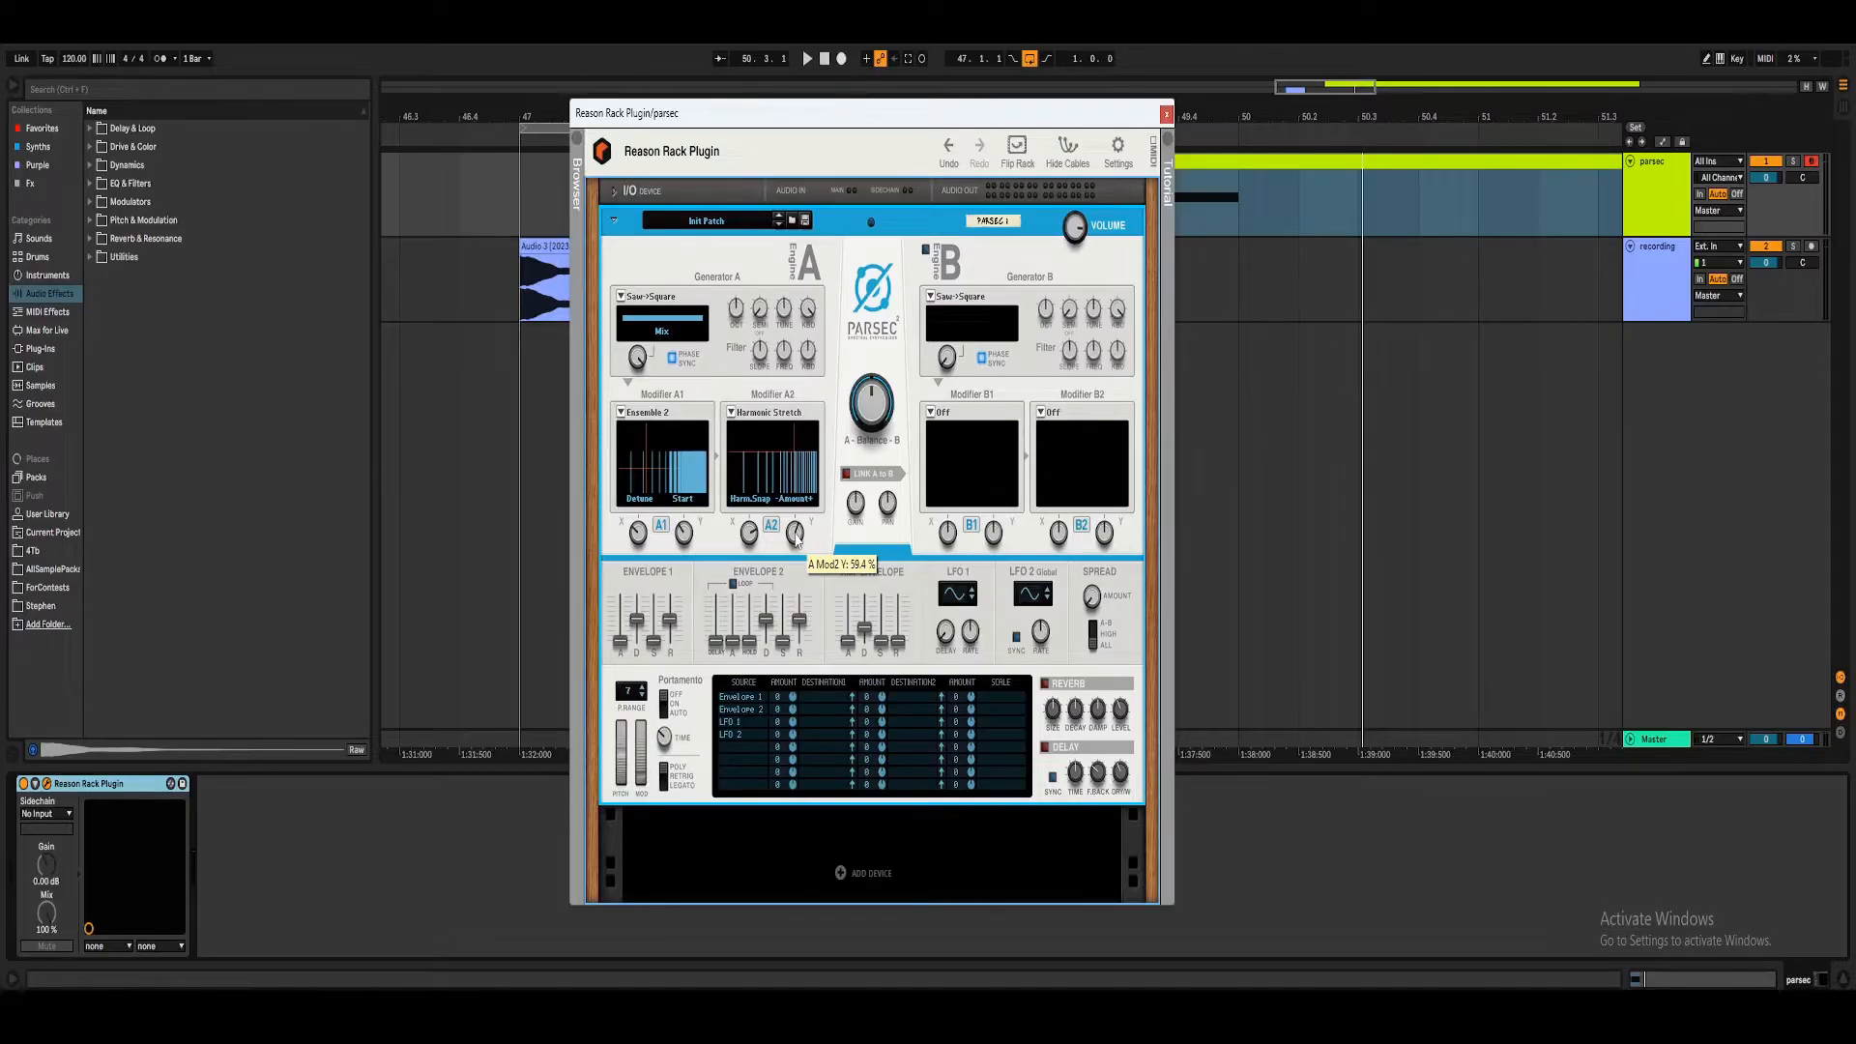
# Set Modifier A2's harmonic snap to 0 % and add the MidiSOmeWhatOFAMelody clip to the parsec track after the single-note clip.
pyautogui.moveTo(750, 529)
pyautogui.mouseDown()
pyautogui.moveTo(760, 582)
pyautogui.moveTo(753, 537)
pyautogui.mouseUp()
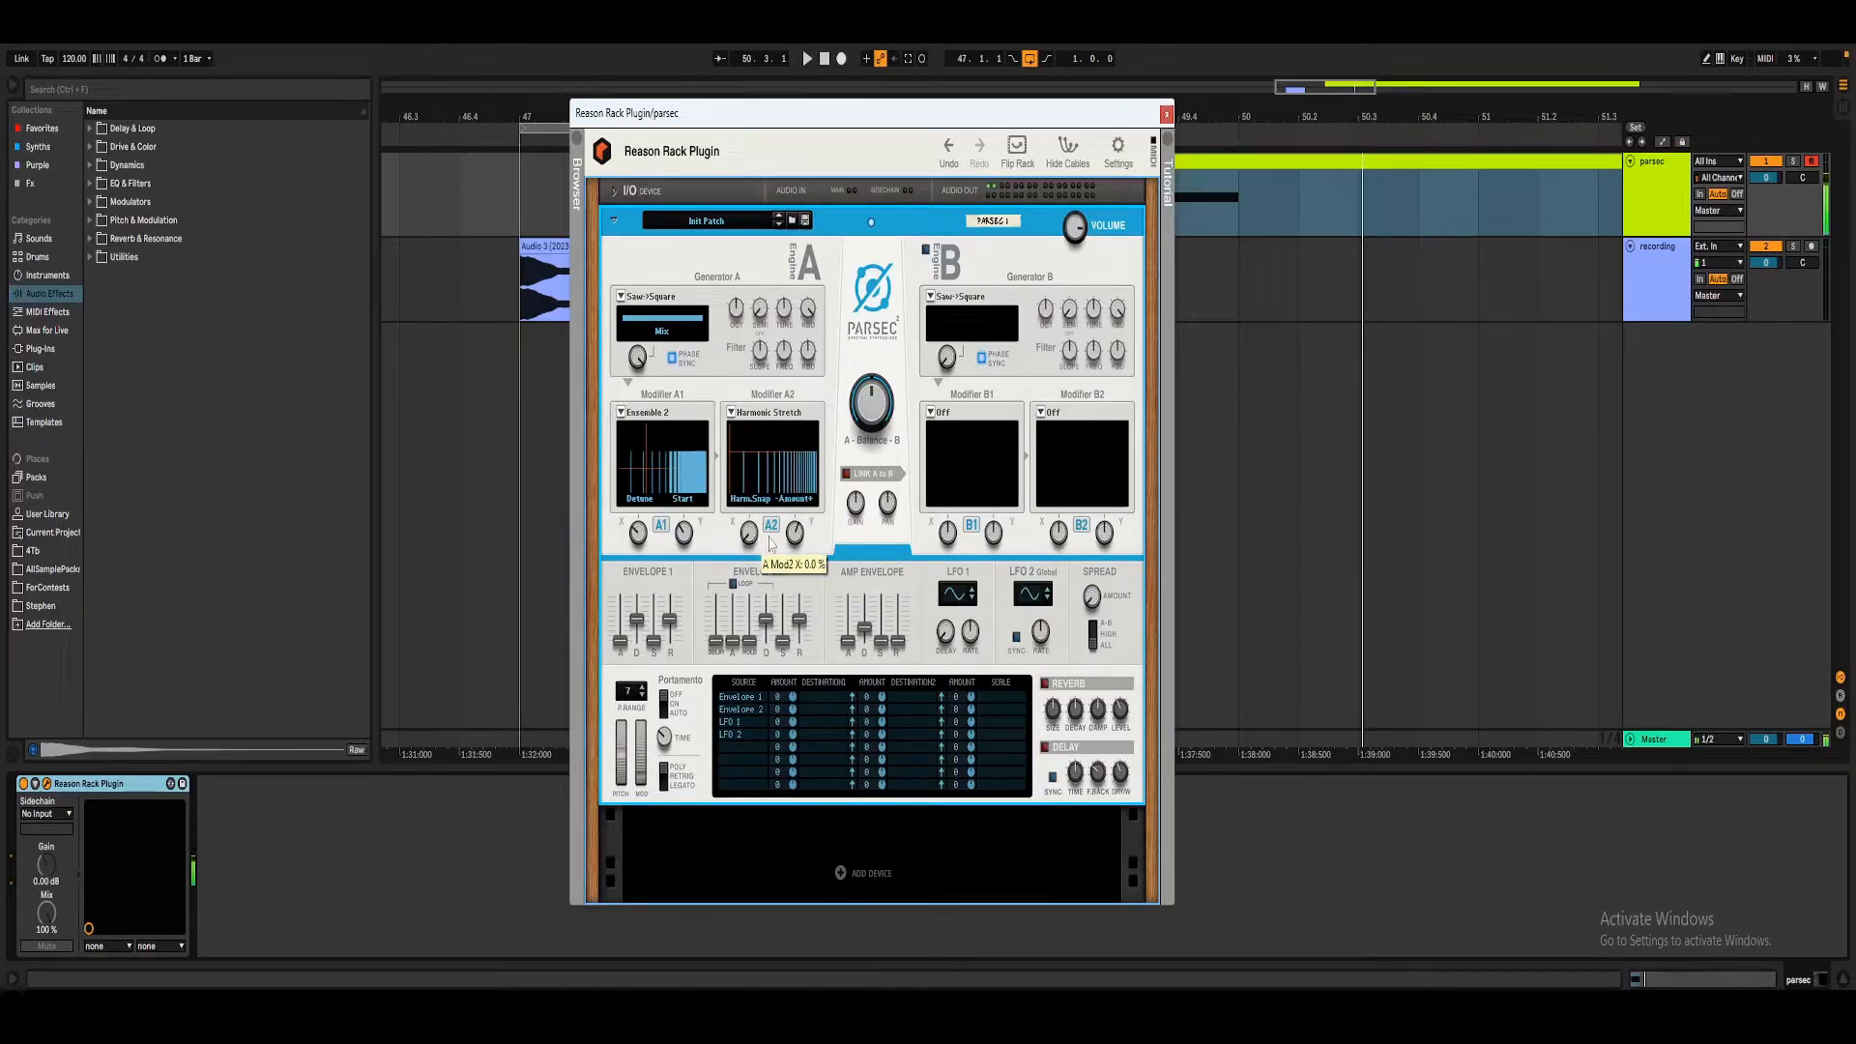
pyautogui.click(38, 550)
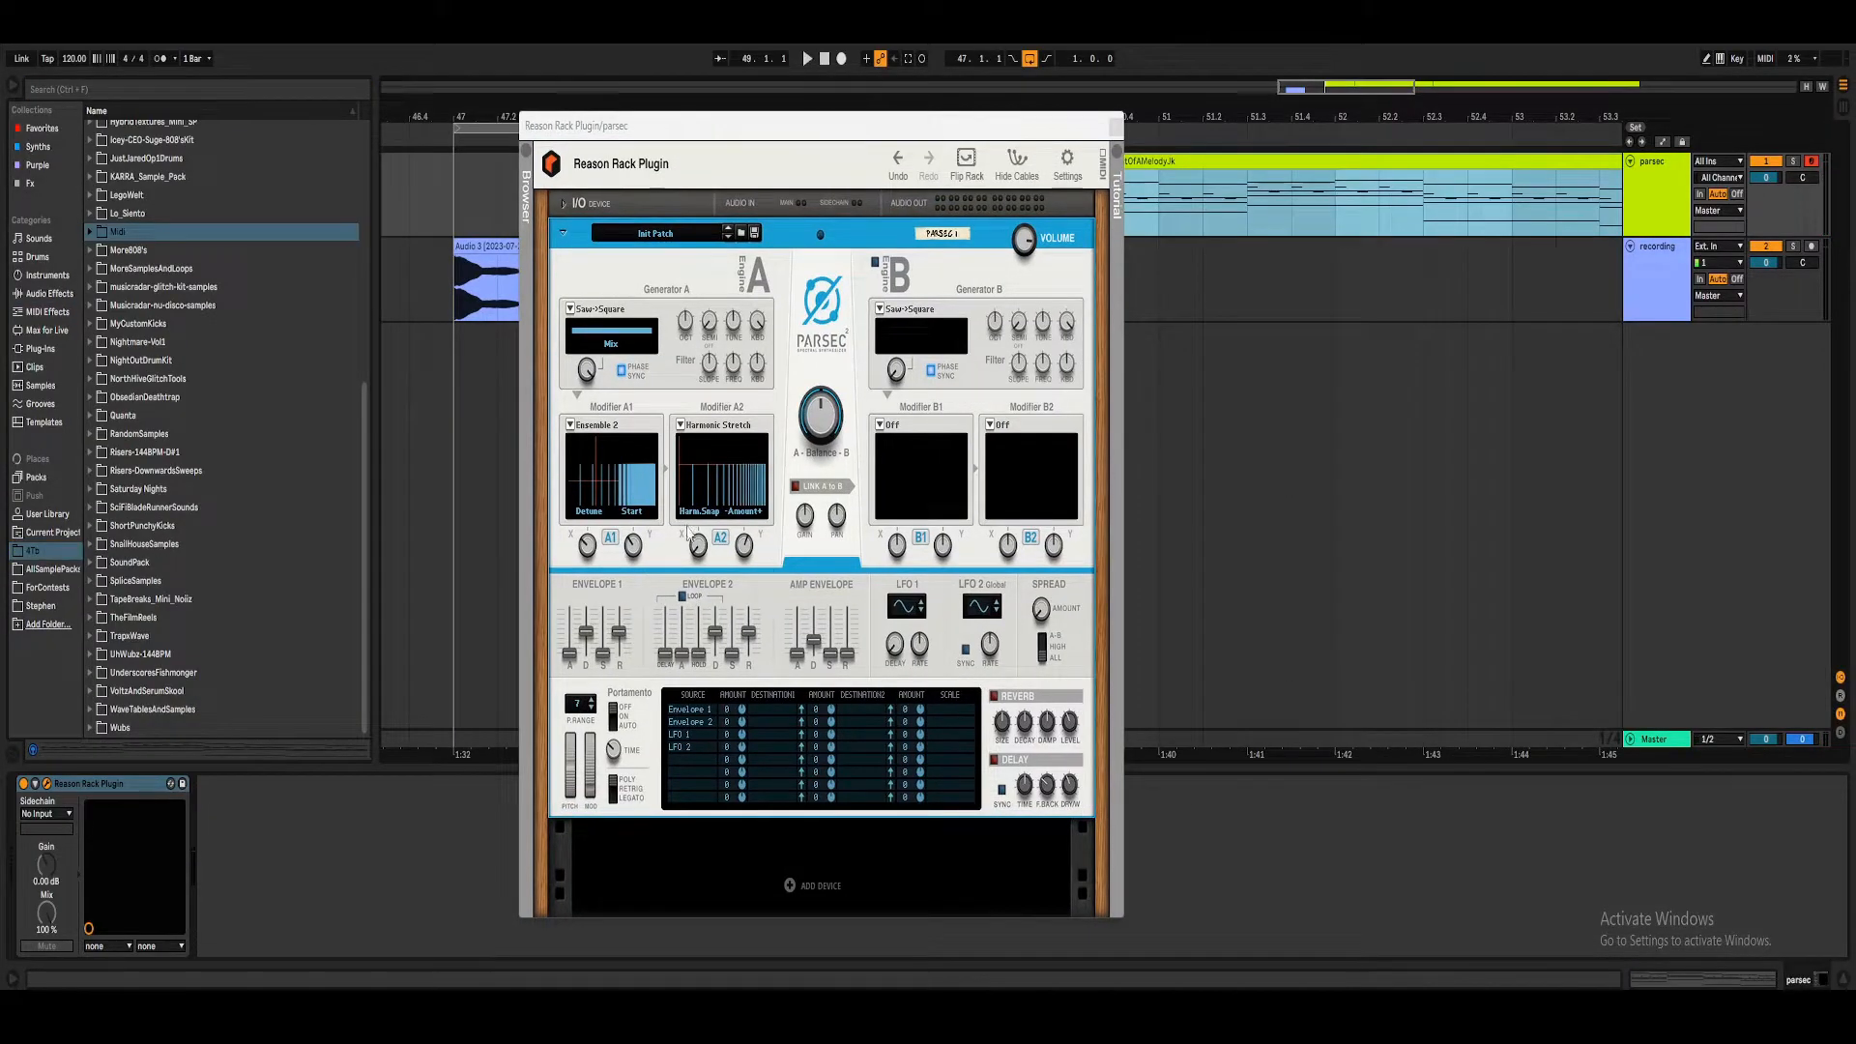
# Play the melody clip through Parsec while adjusting Modifier A2, setting its amount to 71.9 %.
pyautogui.moveTo(1043, 133); pyautogui.dragTo(972, 132)
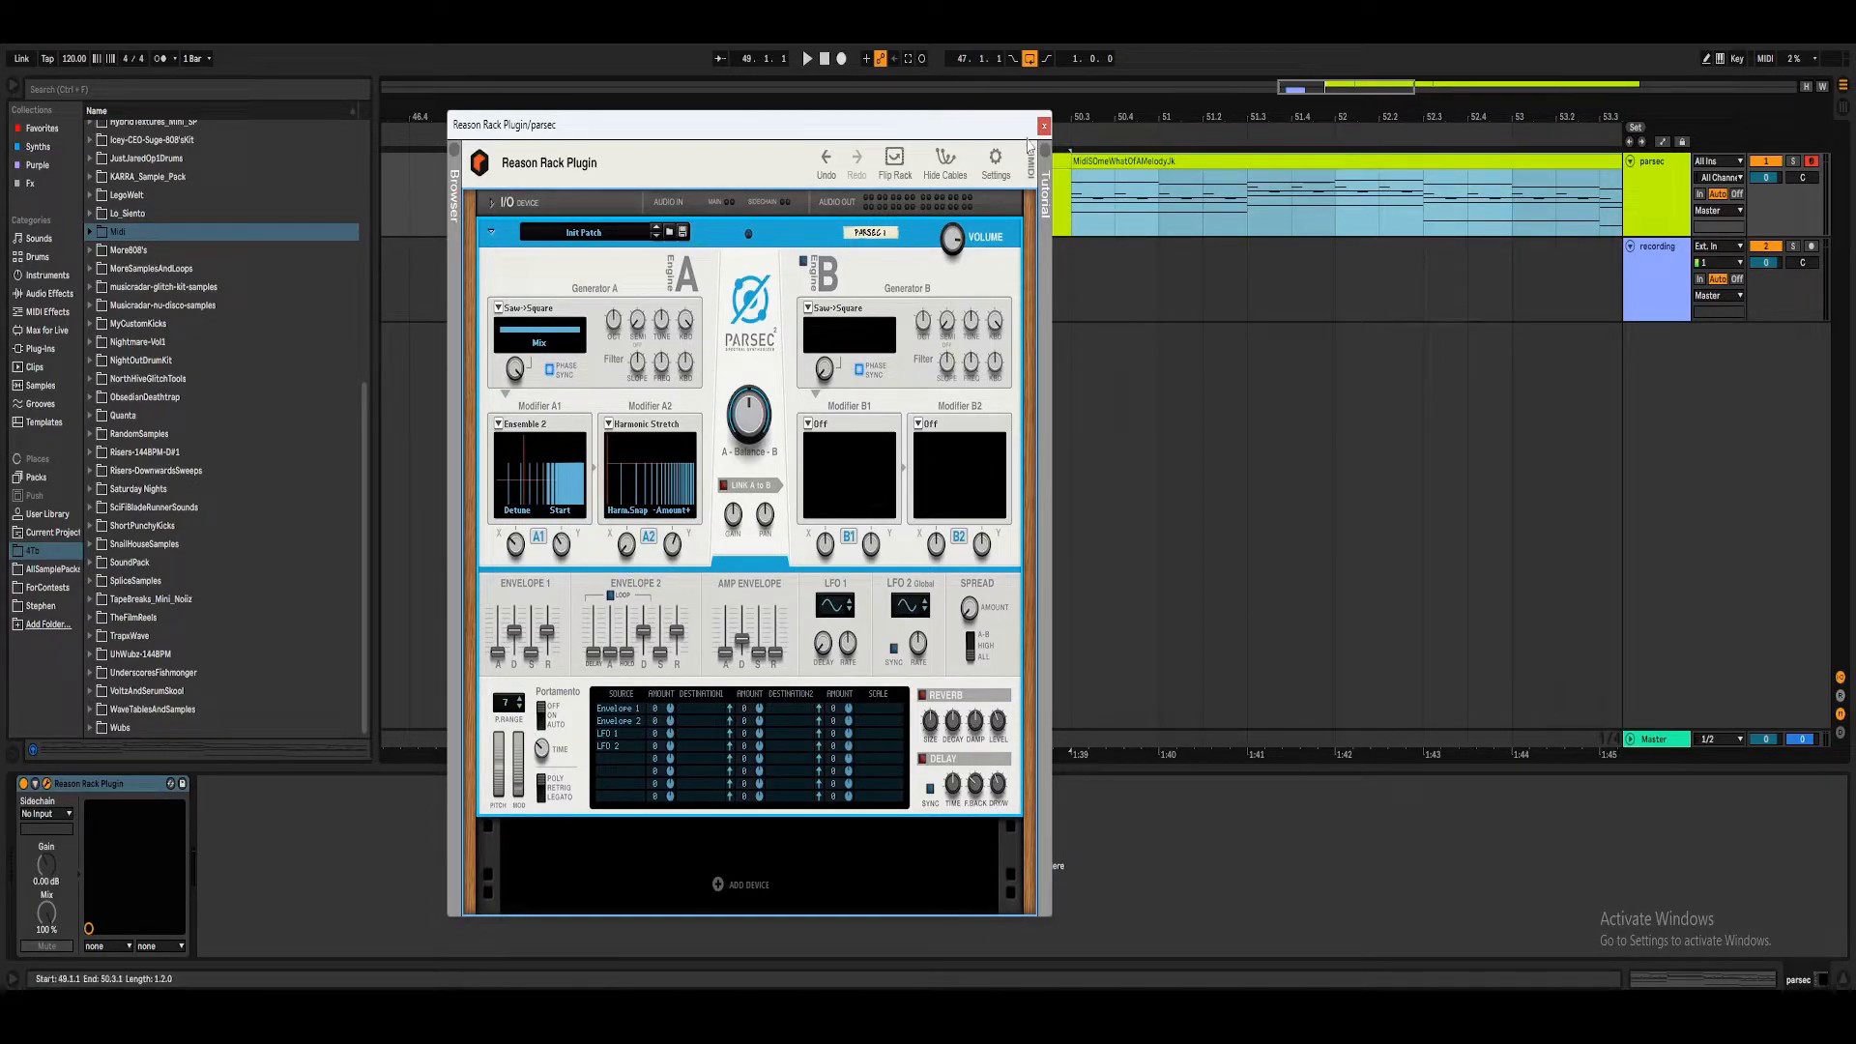
pyautogui.click(1056, 230)
pyautogui.press('space')
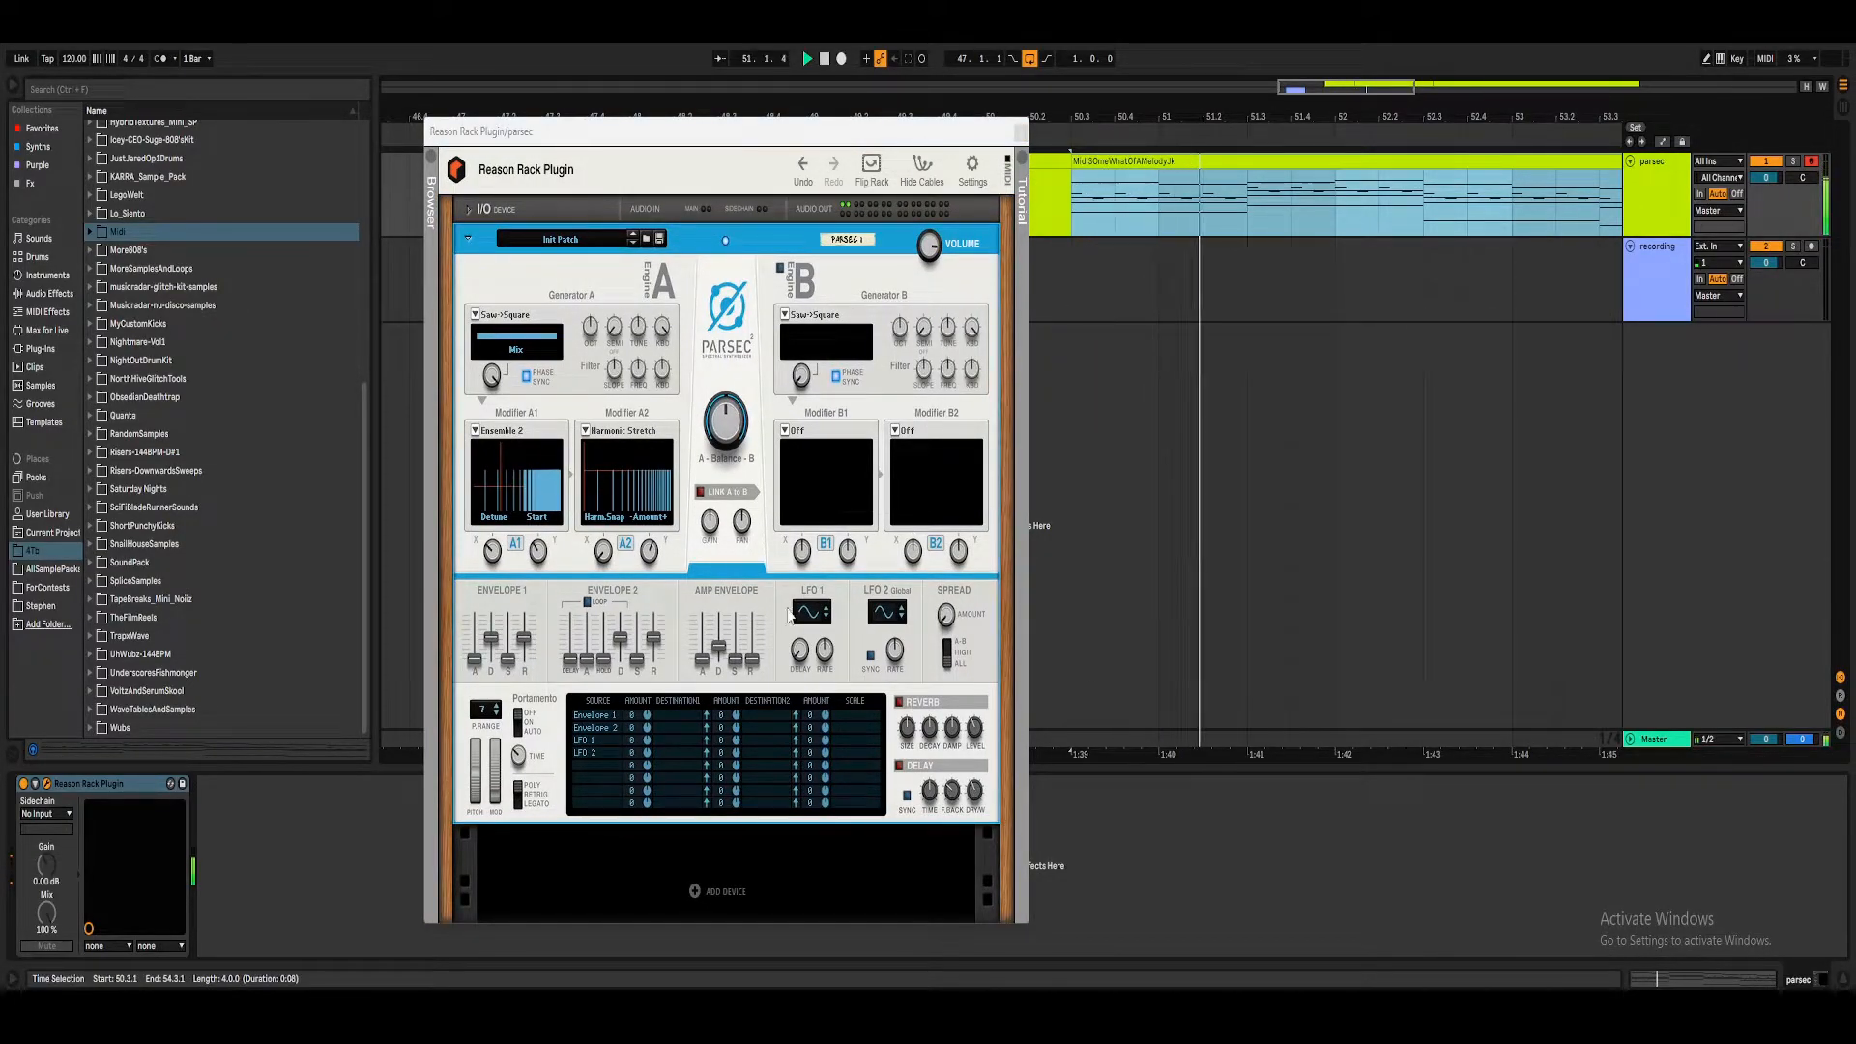
pyautogui.click(606, 555)
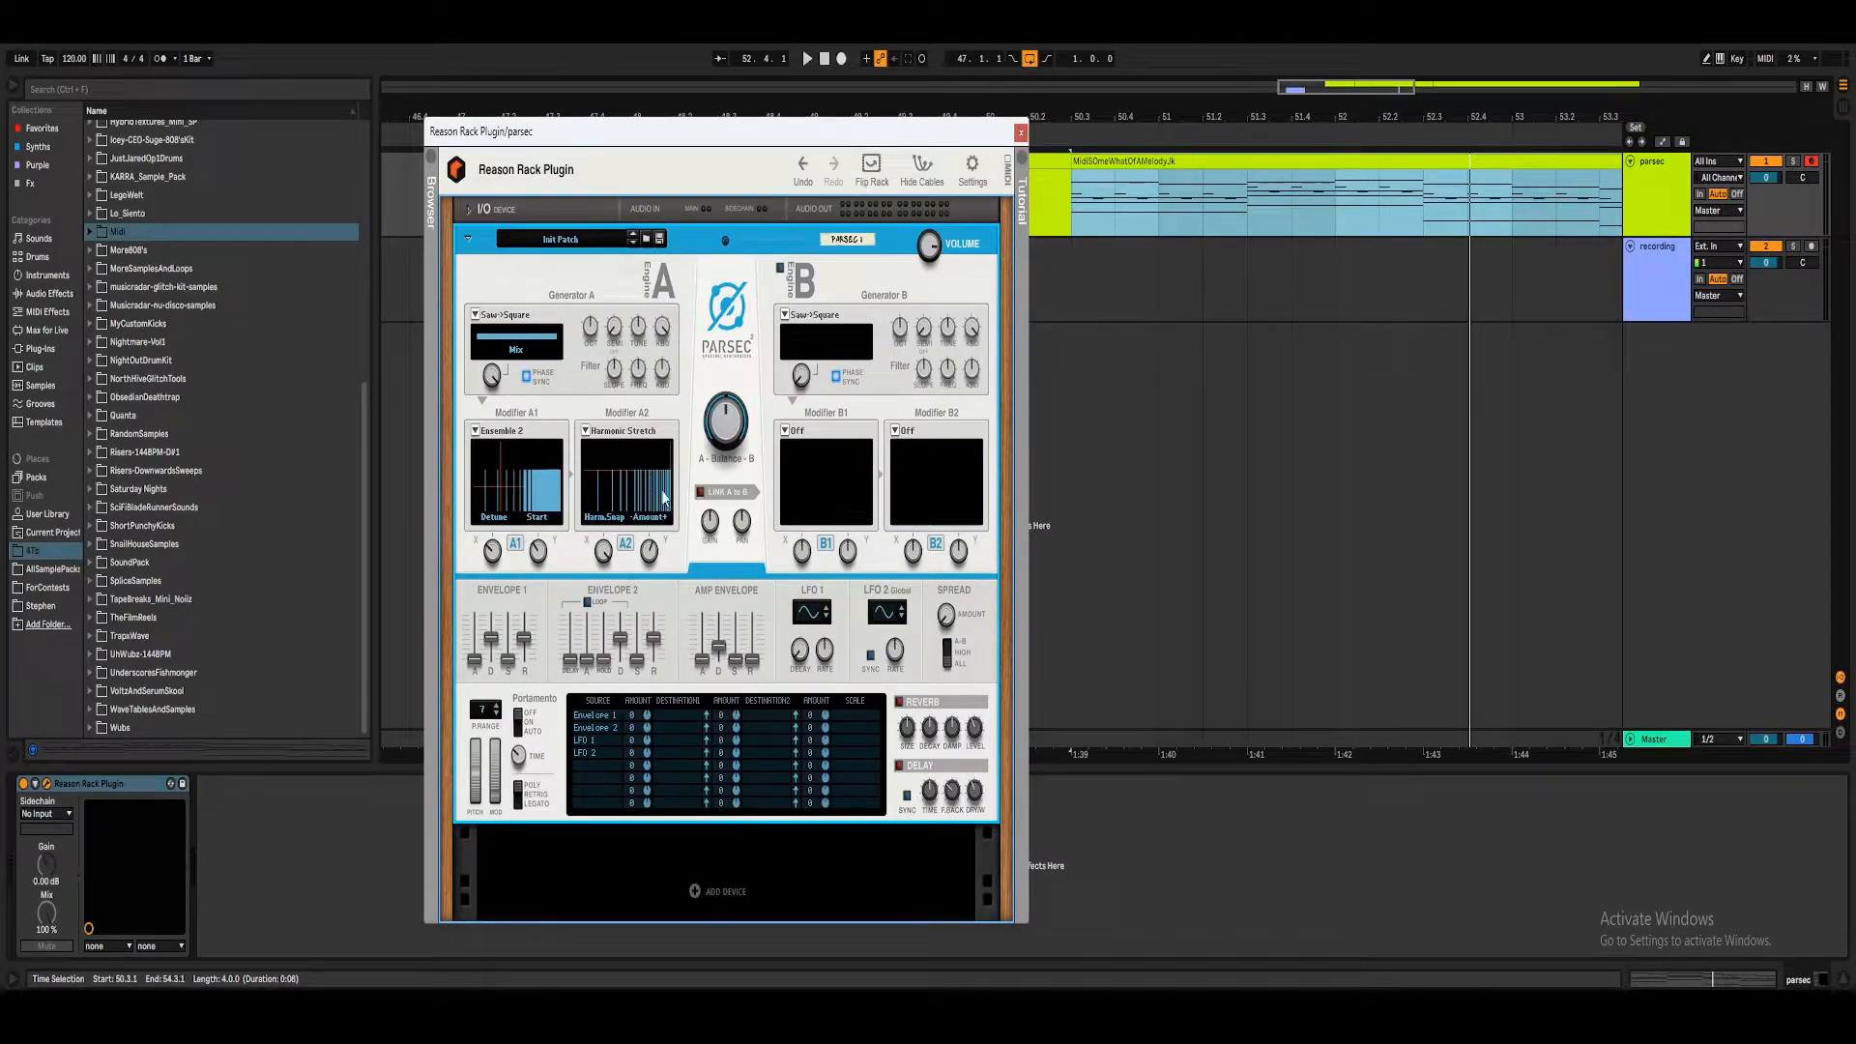
pyautogui.press('space')
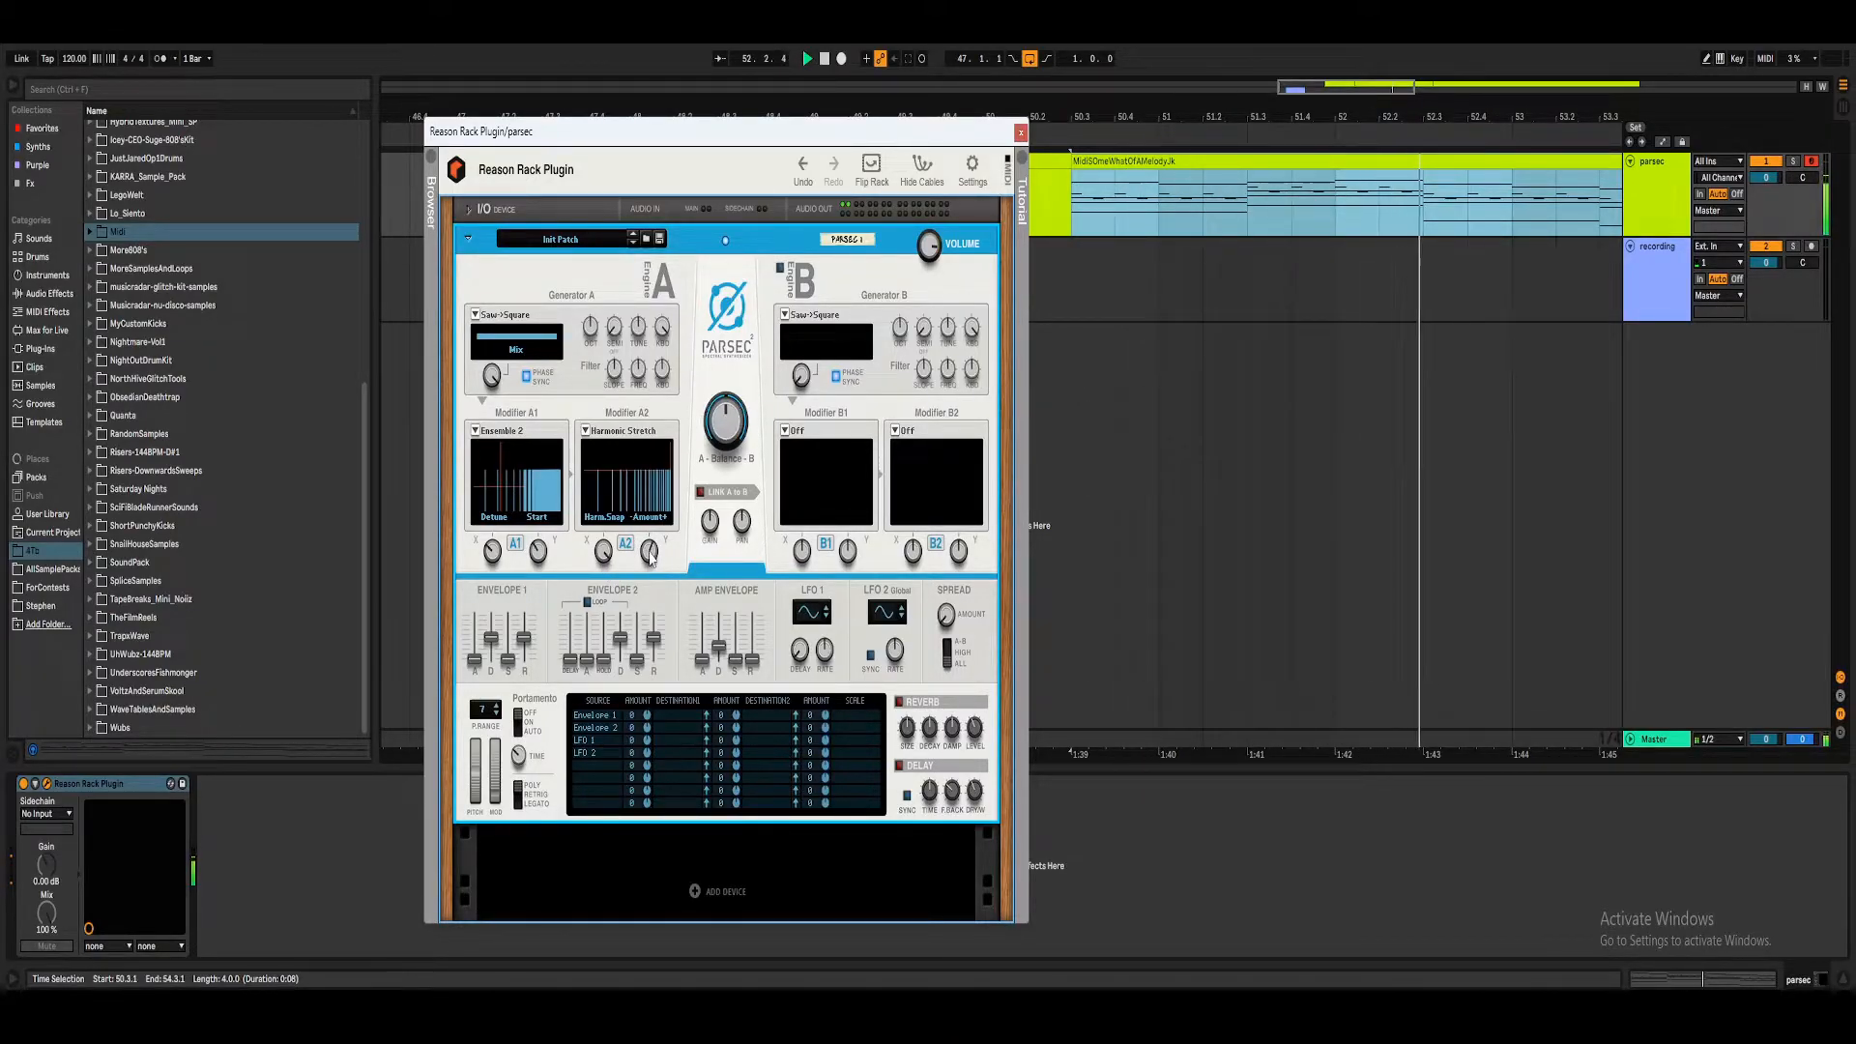
pyautogui.moveTo(611, 577); pyautogui.dragTo(613, 481)
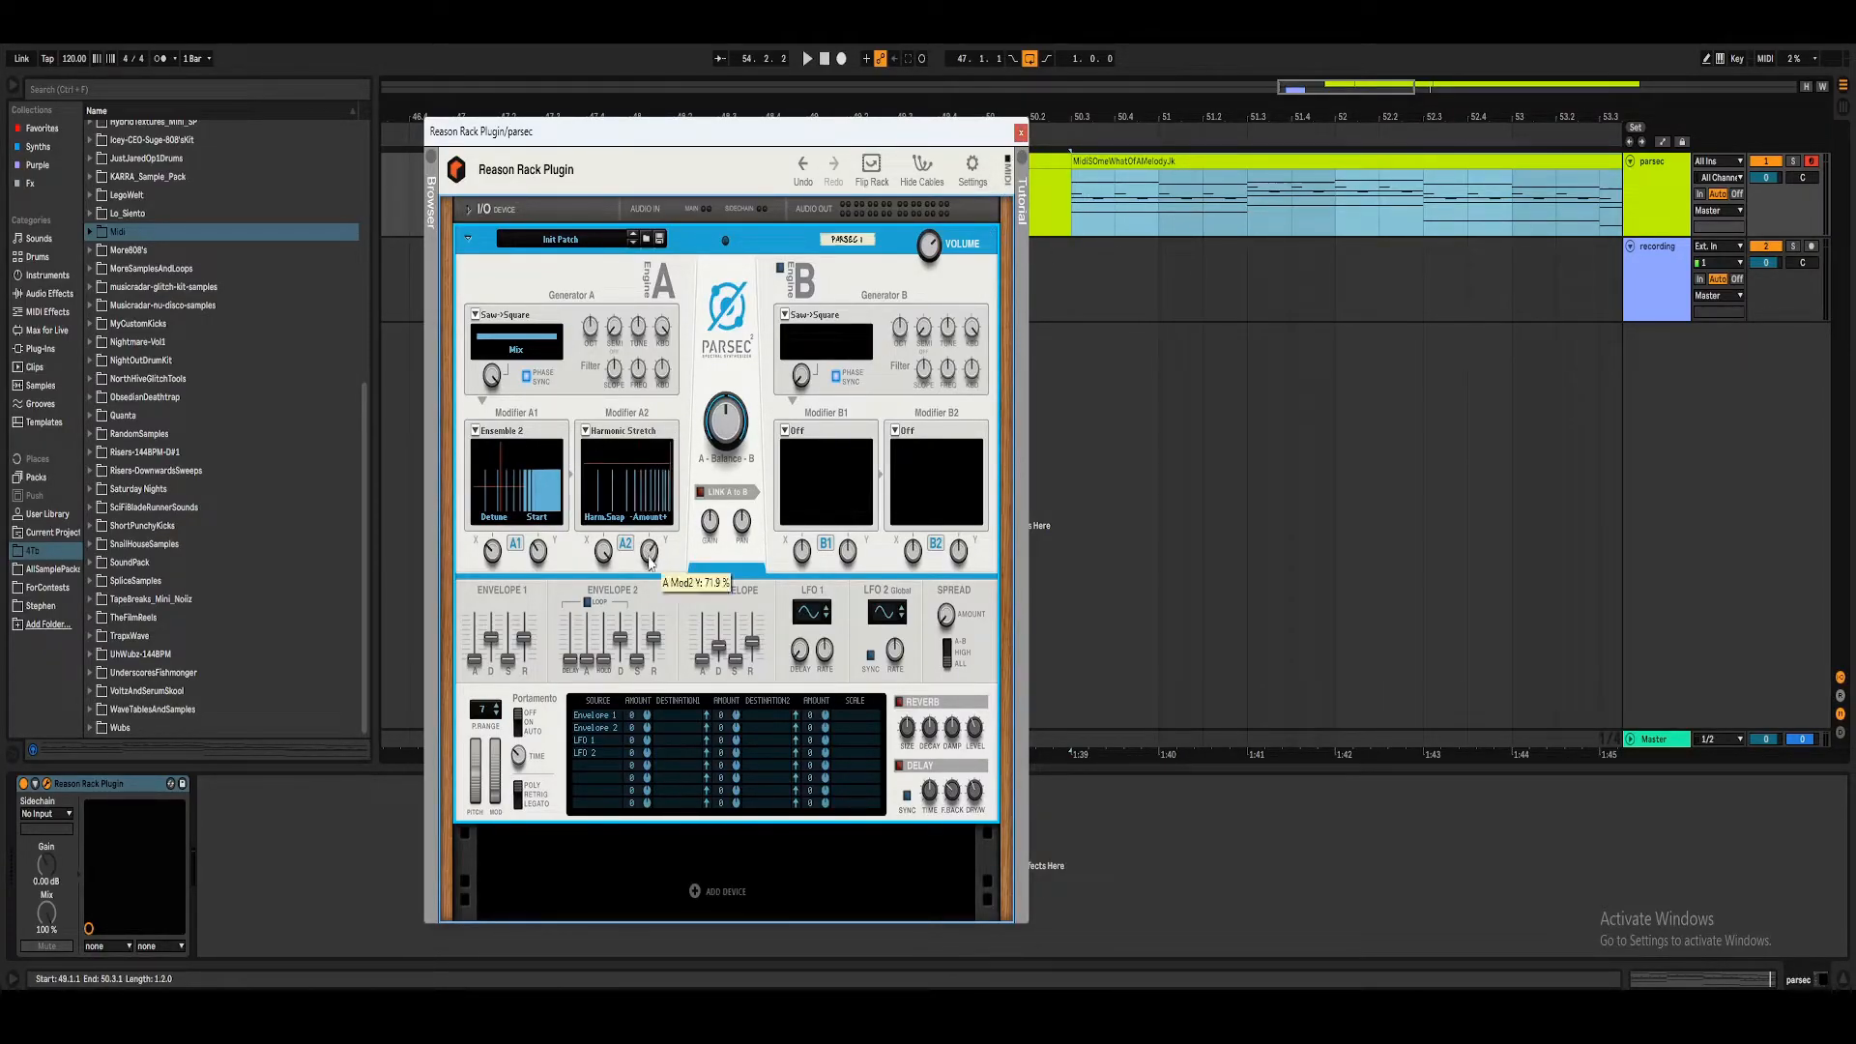
pyautogui.scroll(-2, 651, 551)
pyautogui.scroll(5, 651, 551)
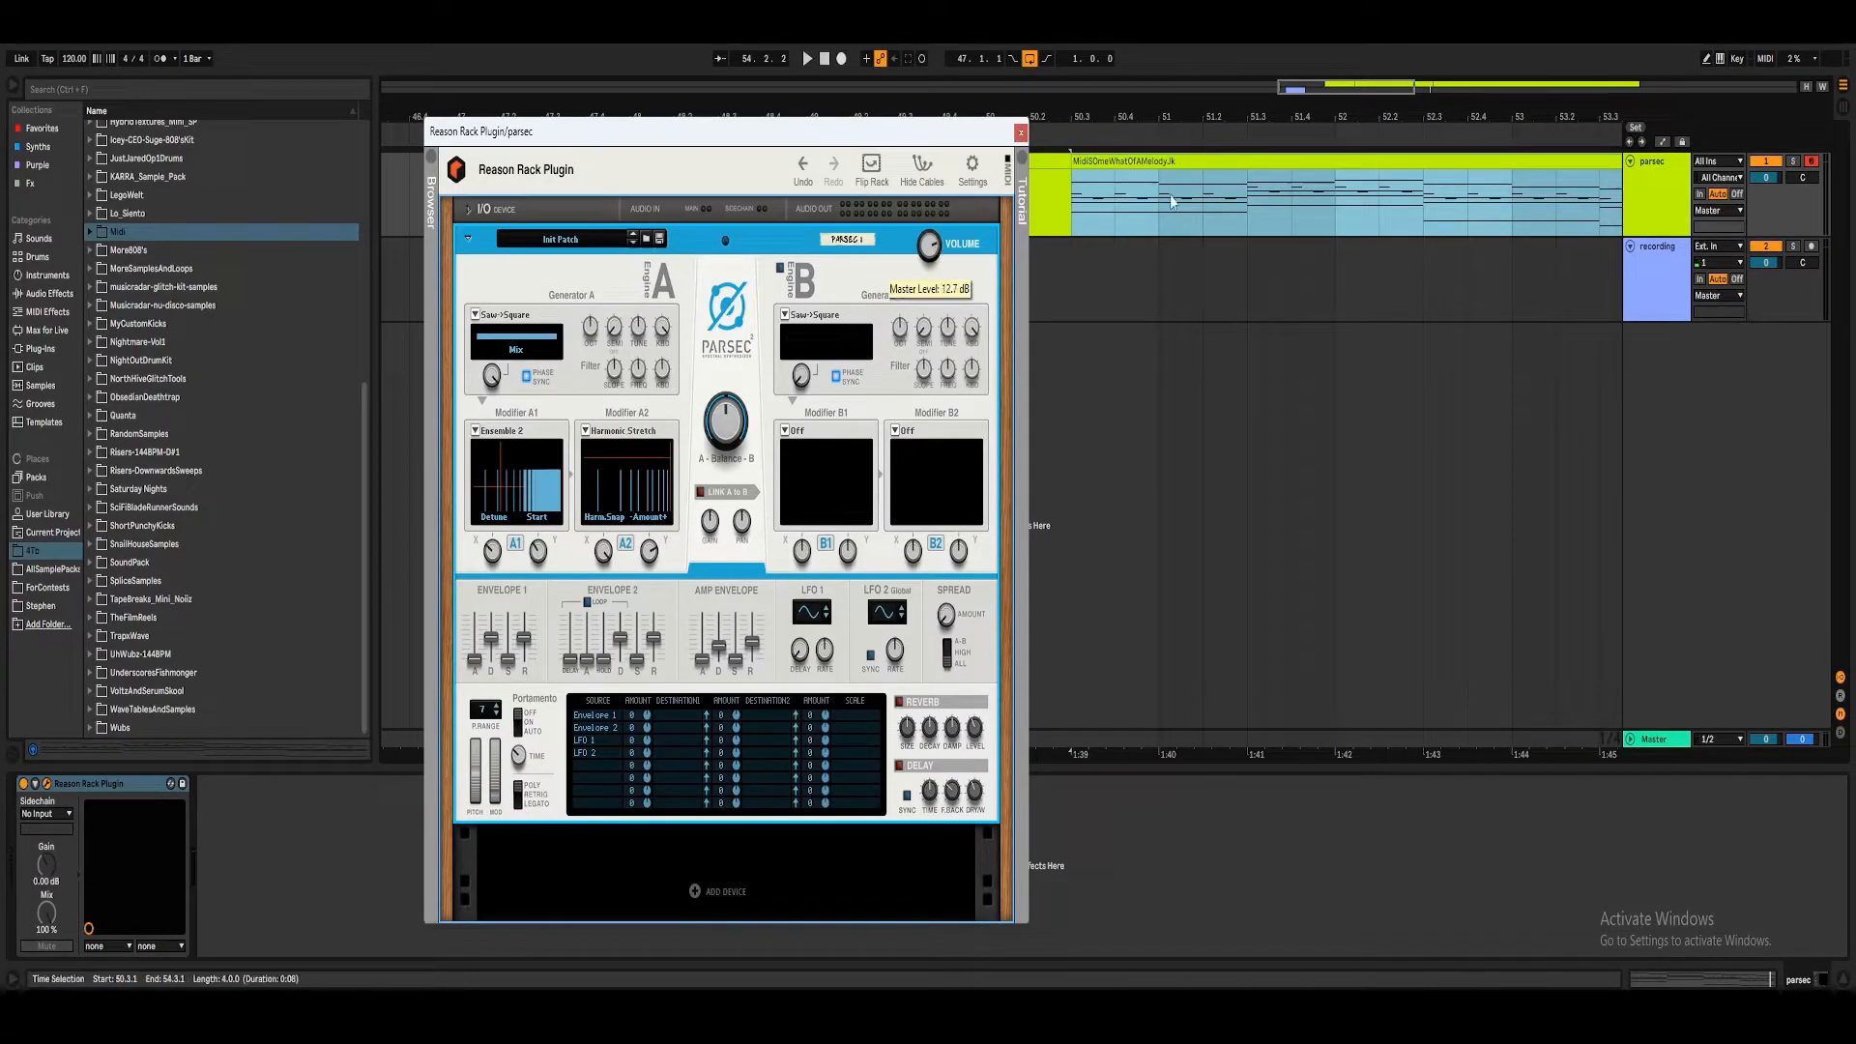
# Close the synth window and shorten the single-note clip at bar 49 on the parsec track to one bar.
pyautogui.hotkey('ctrl', 'alt', 'p')
pyautogui.click(963, 161)
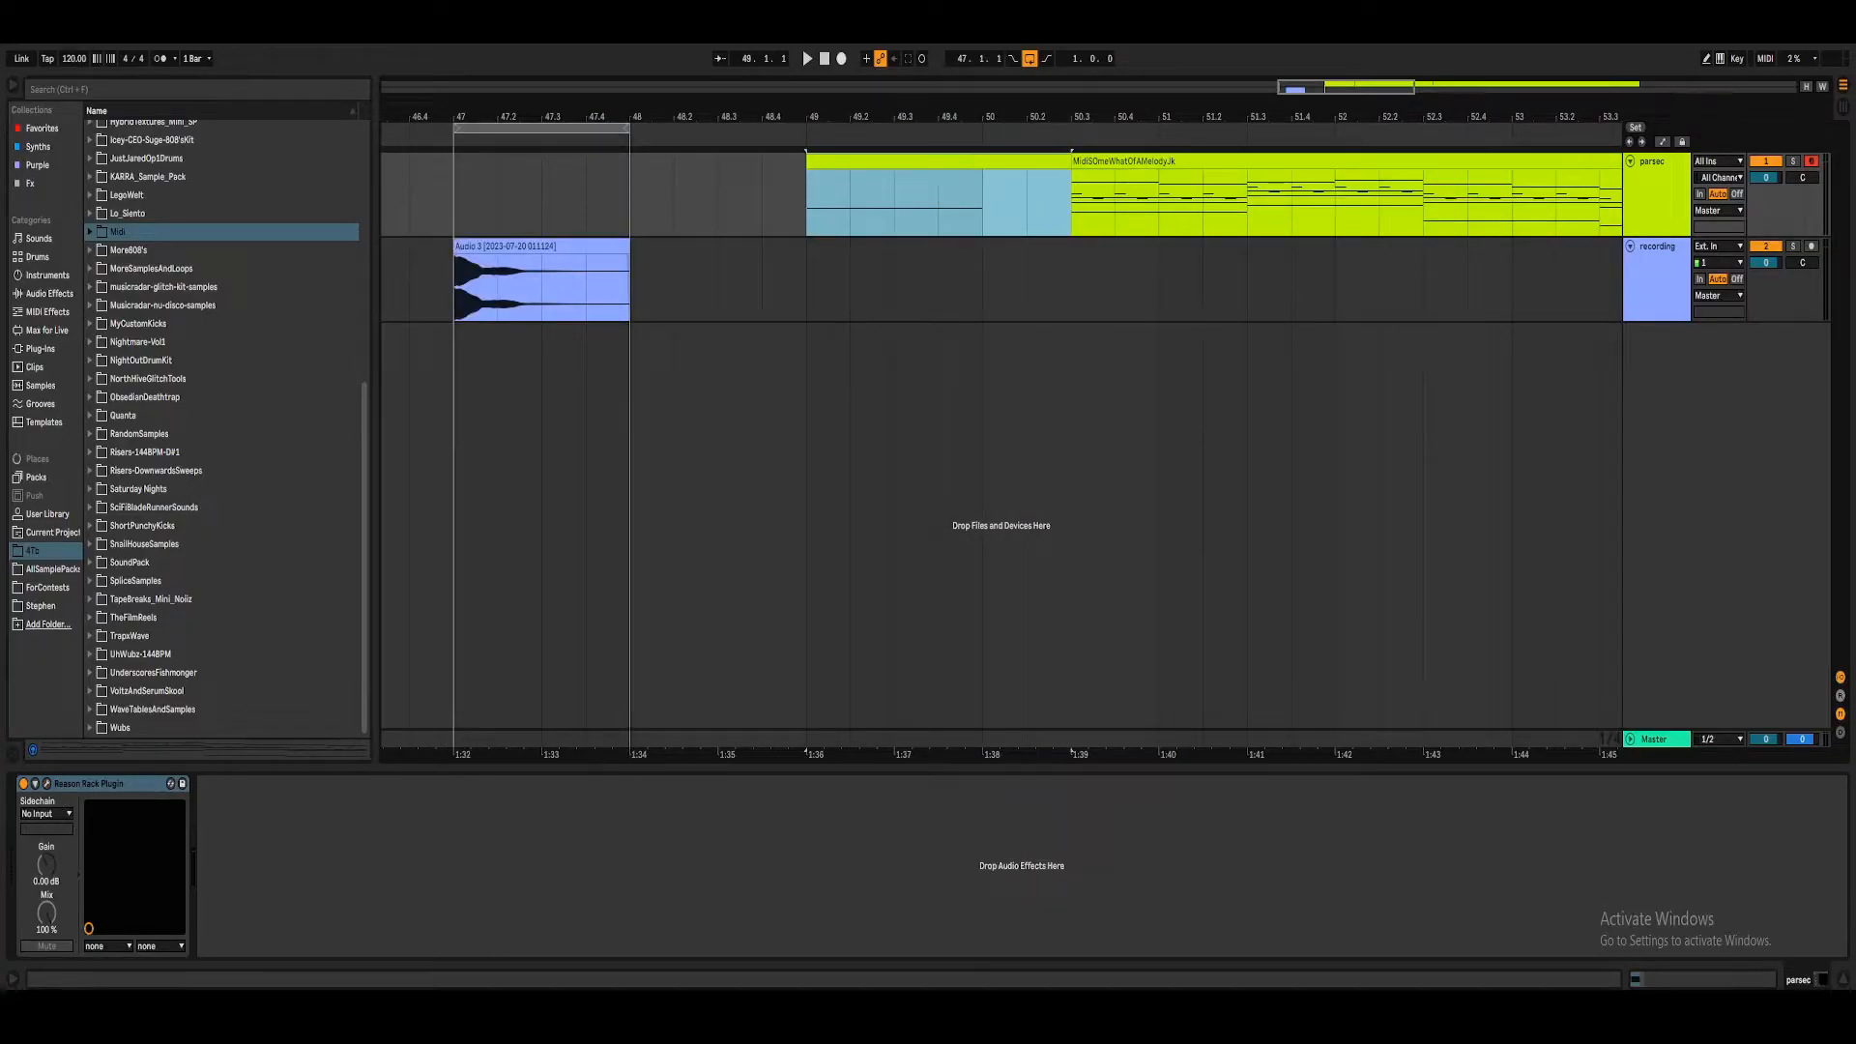
pyautogui.hotkey('shift', 'Tab')
pyautogui.hotkey('shift', 'Tab')
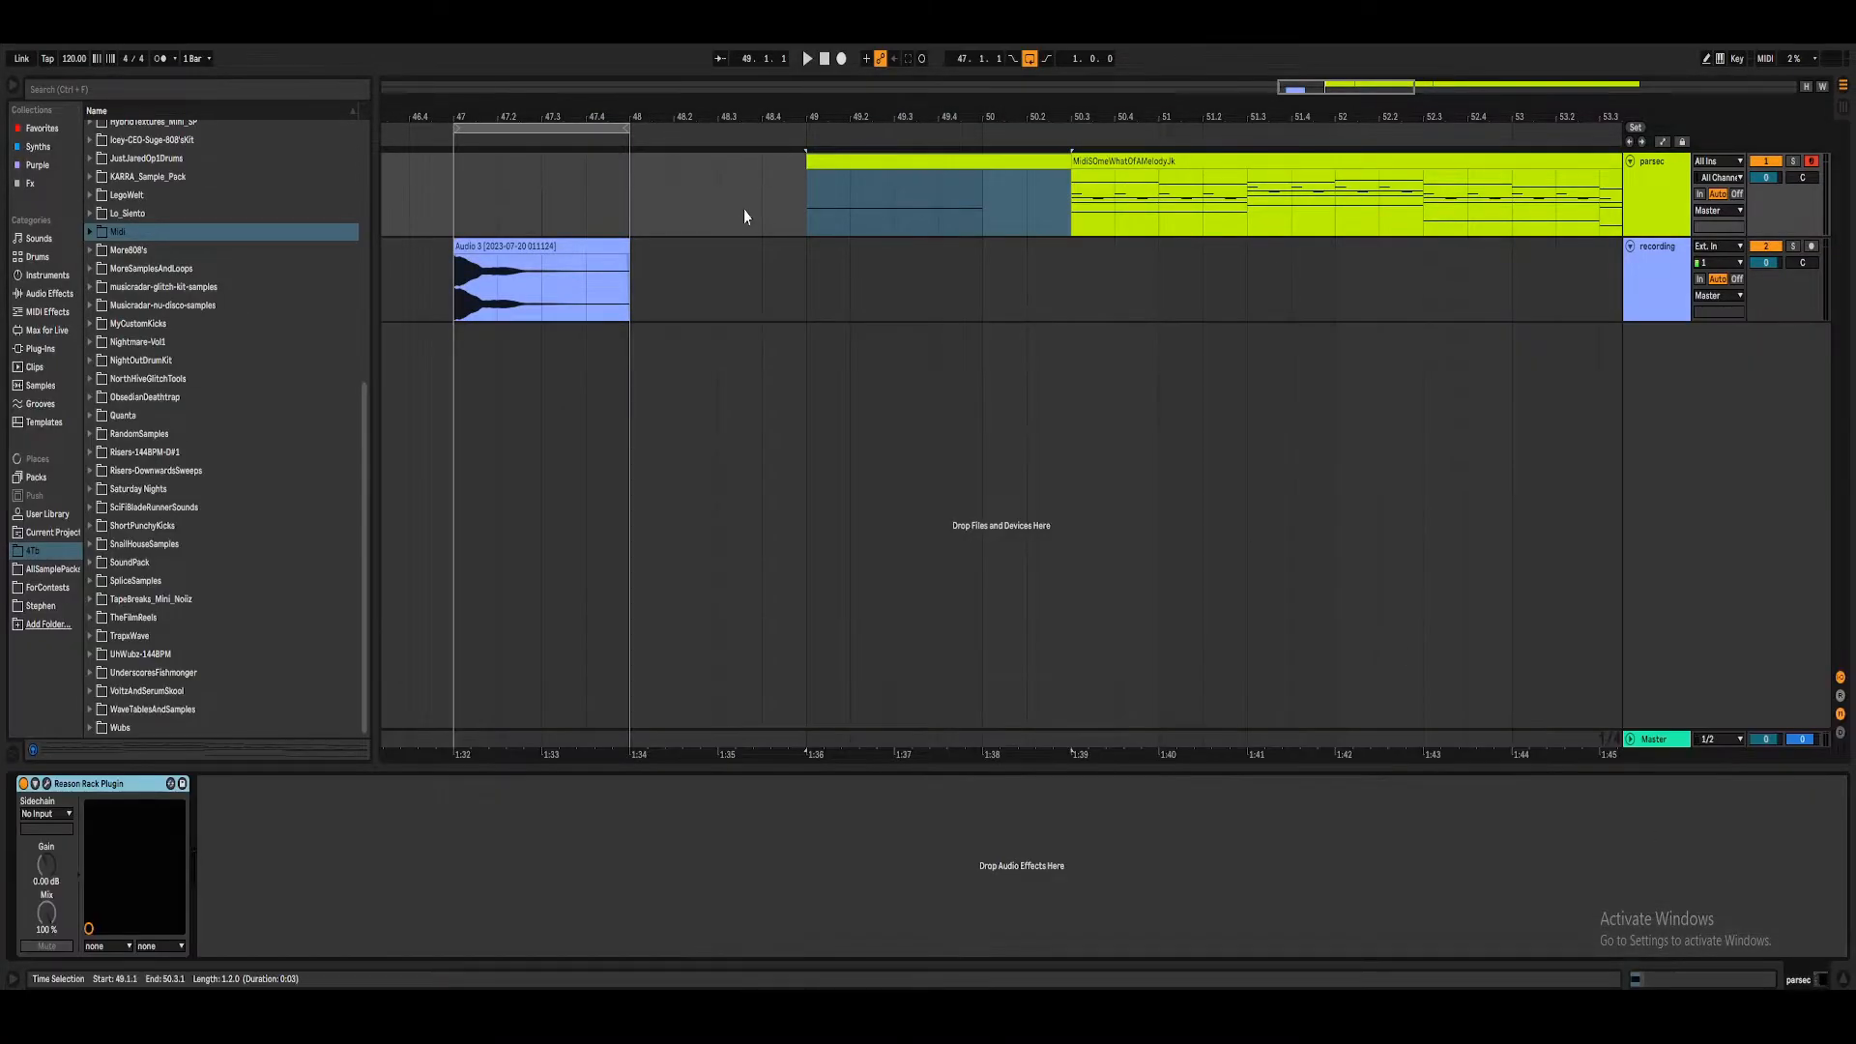
pyautogui.click(1660, 283)
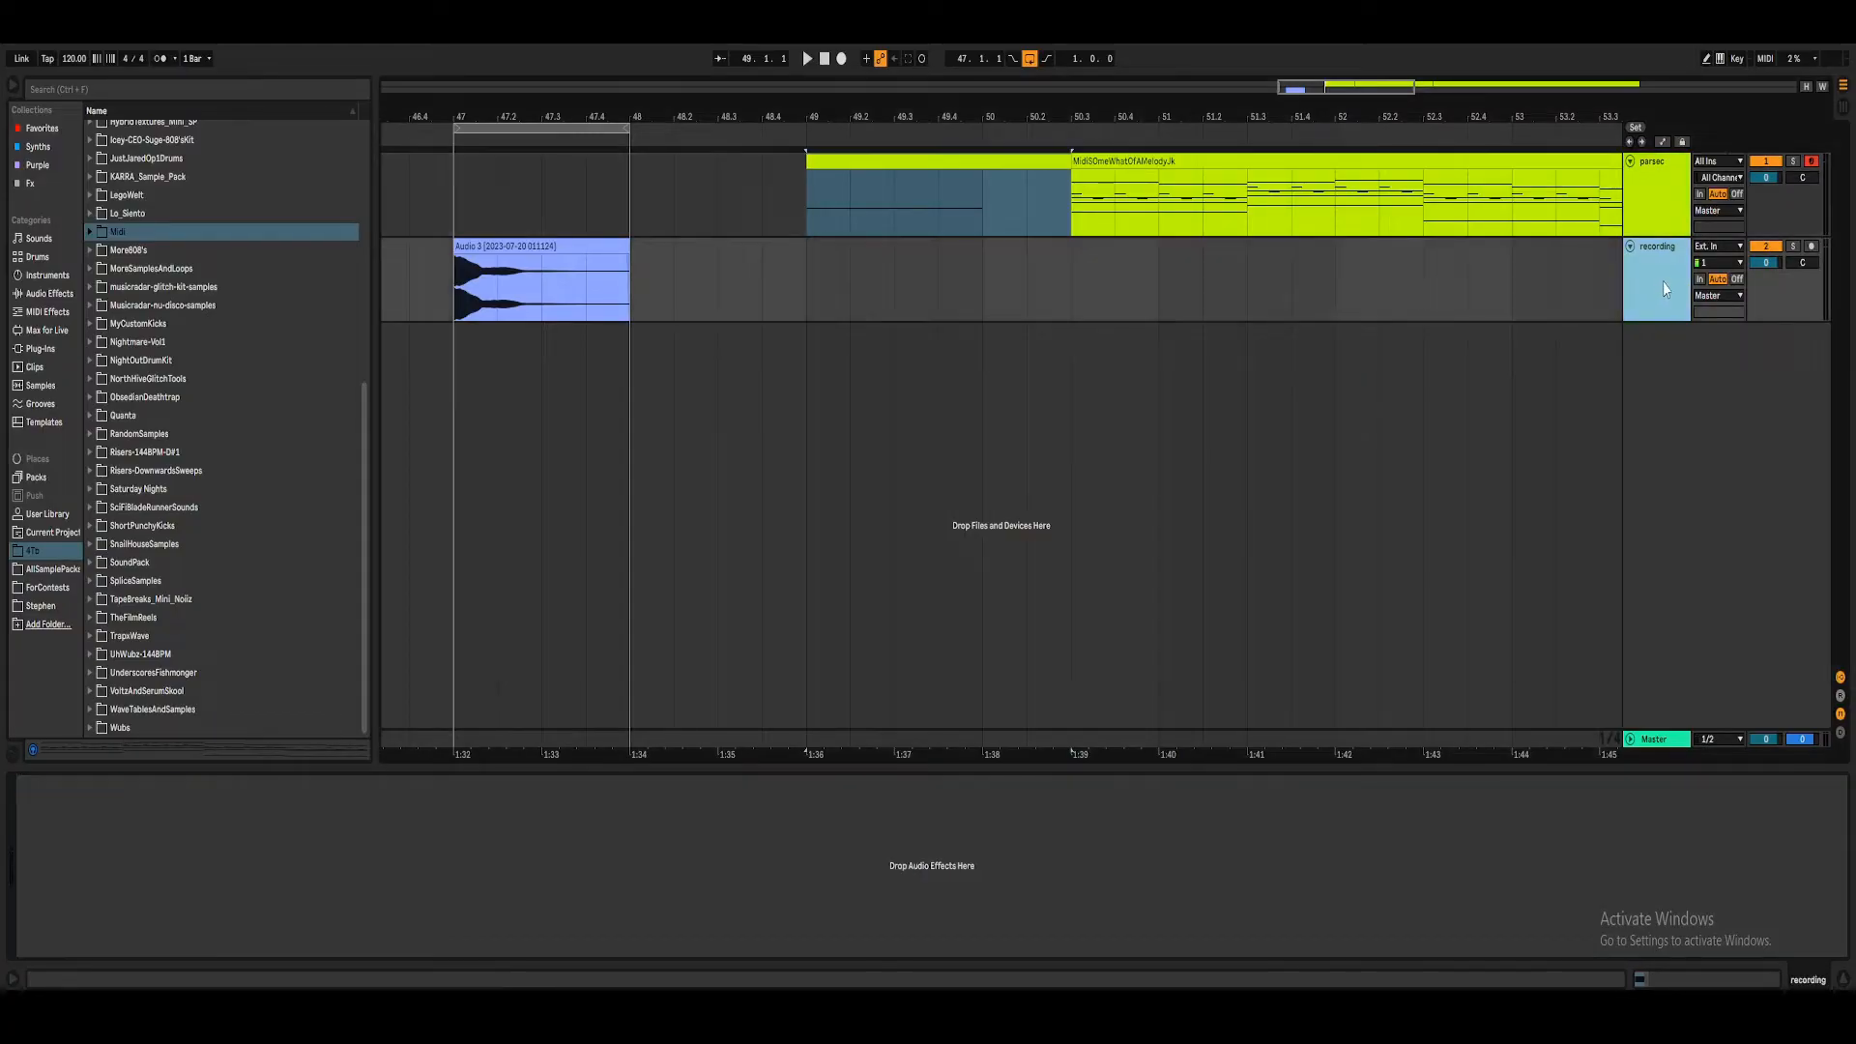
pyautogui.click(1667, 226)
pyautogui.click(1065, 167)
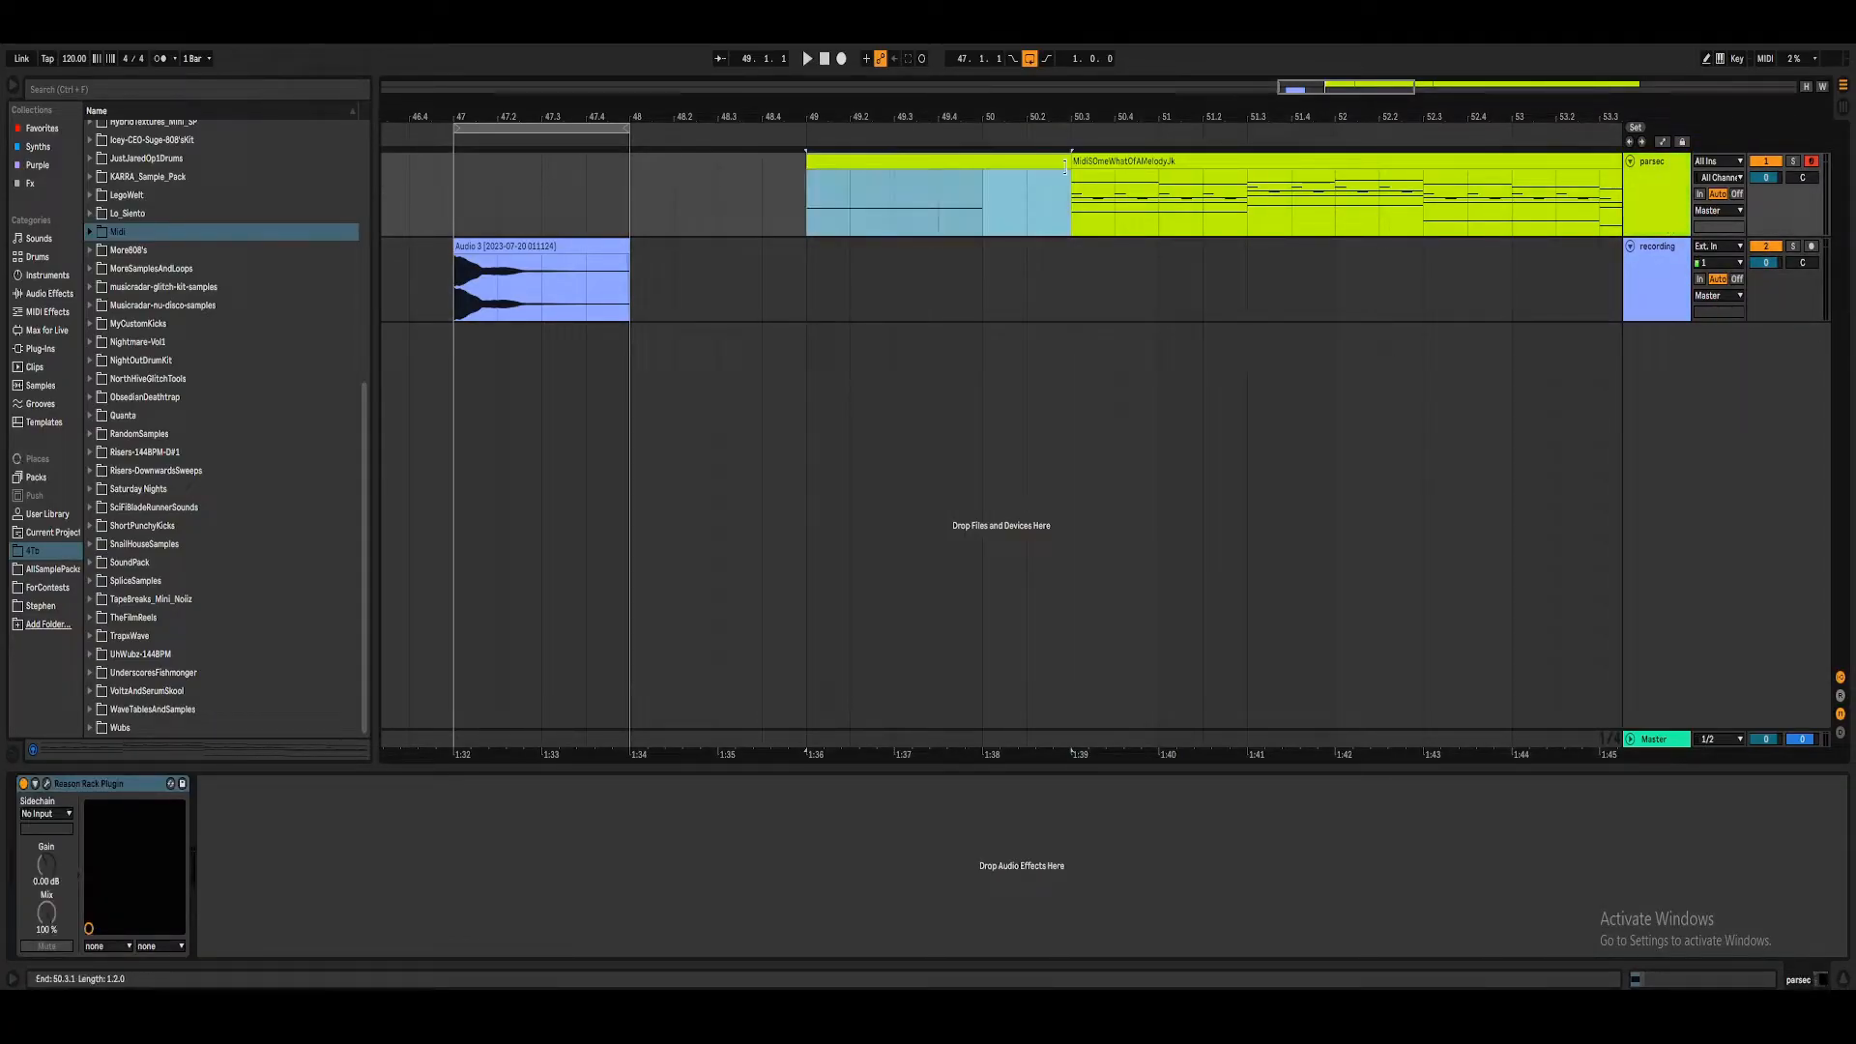
pyautogui.moveTo(1065, 166); pyautogui.dragTo(983, 166)
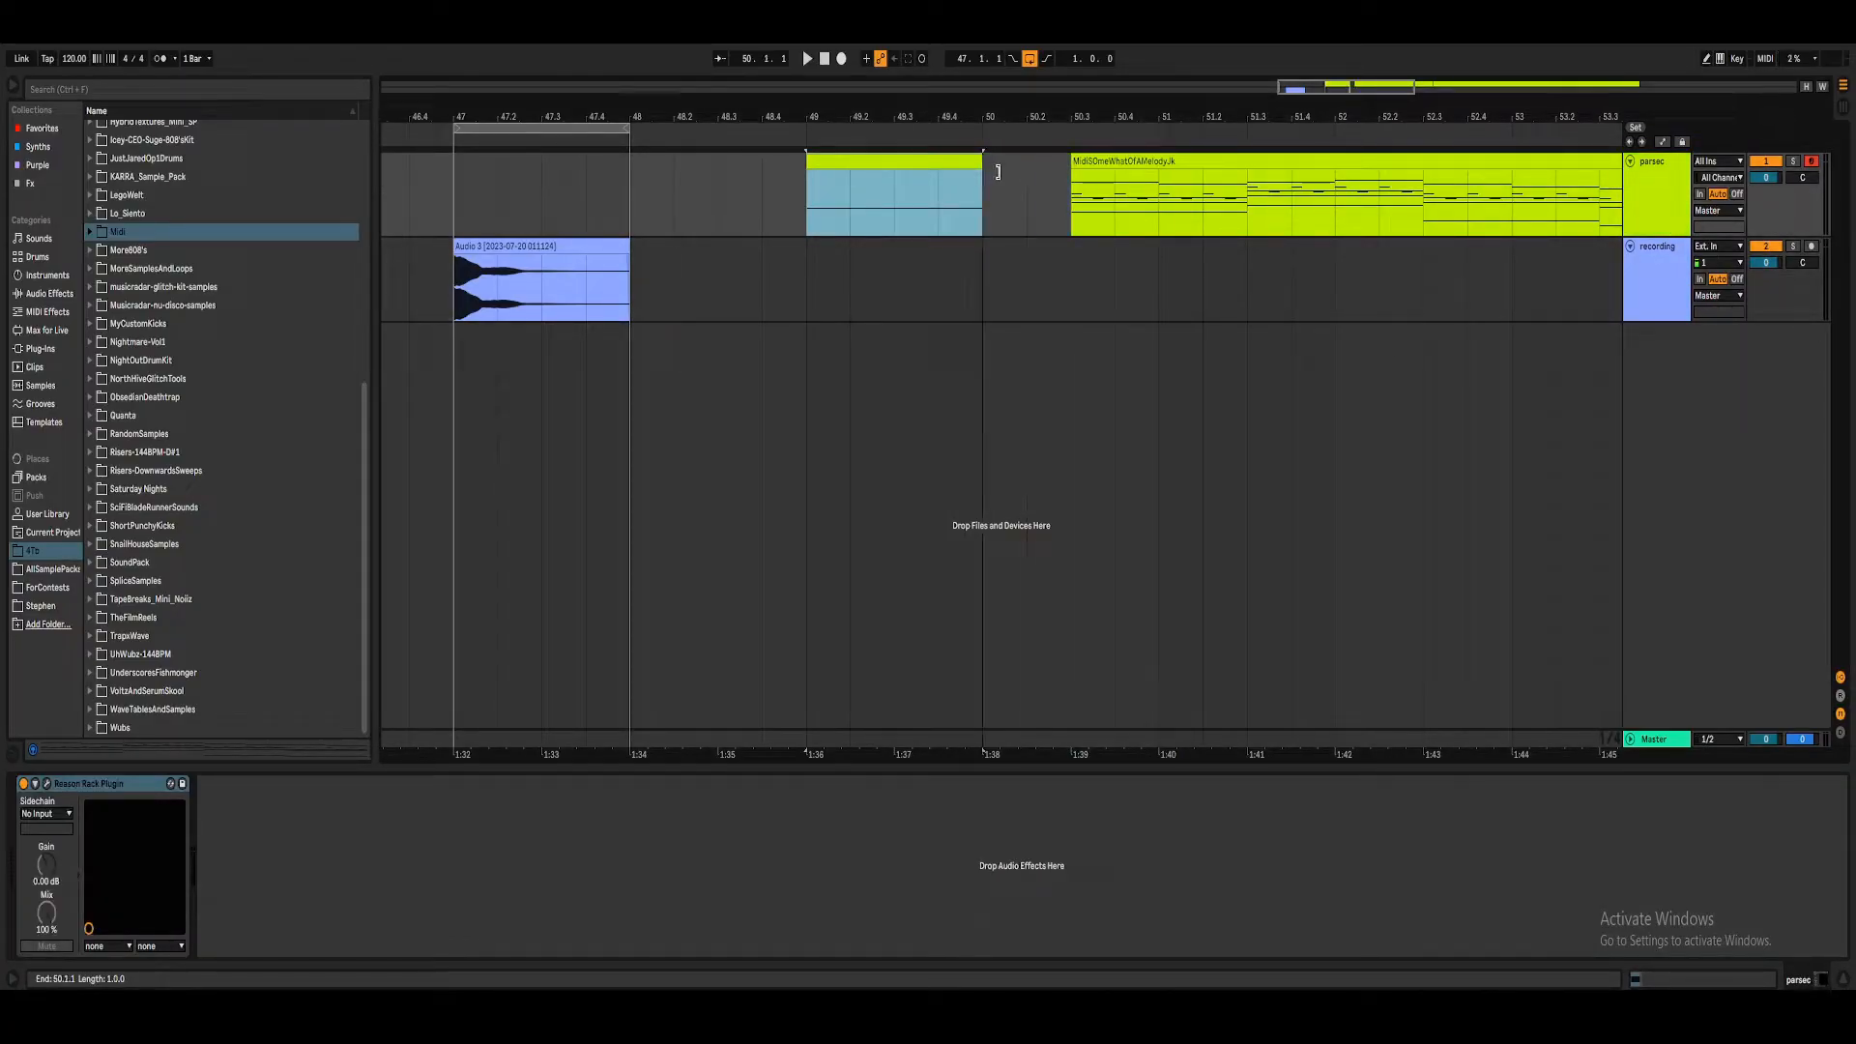
# Reopen Parsec to audition the shortened clip and turn on the A to B link.
pyautogui.click(46, 784)
pyautogui.press('space')
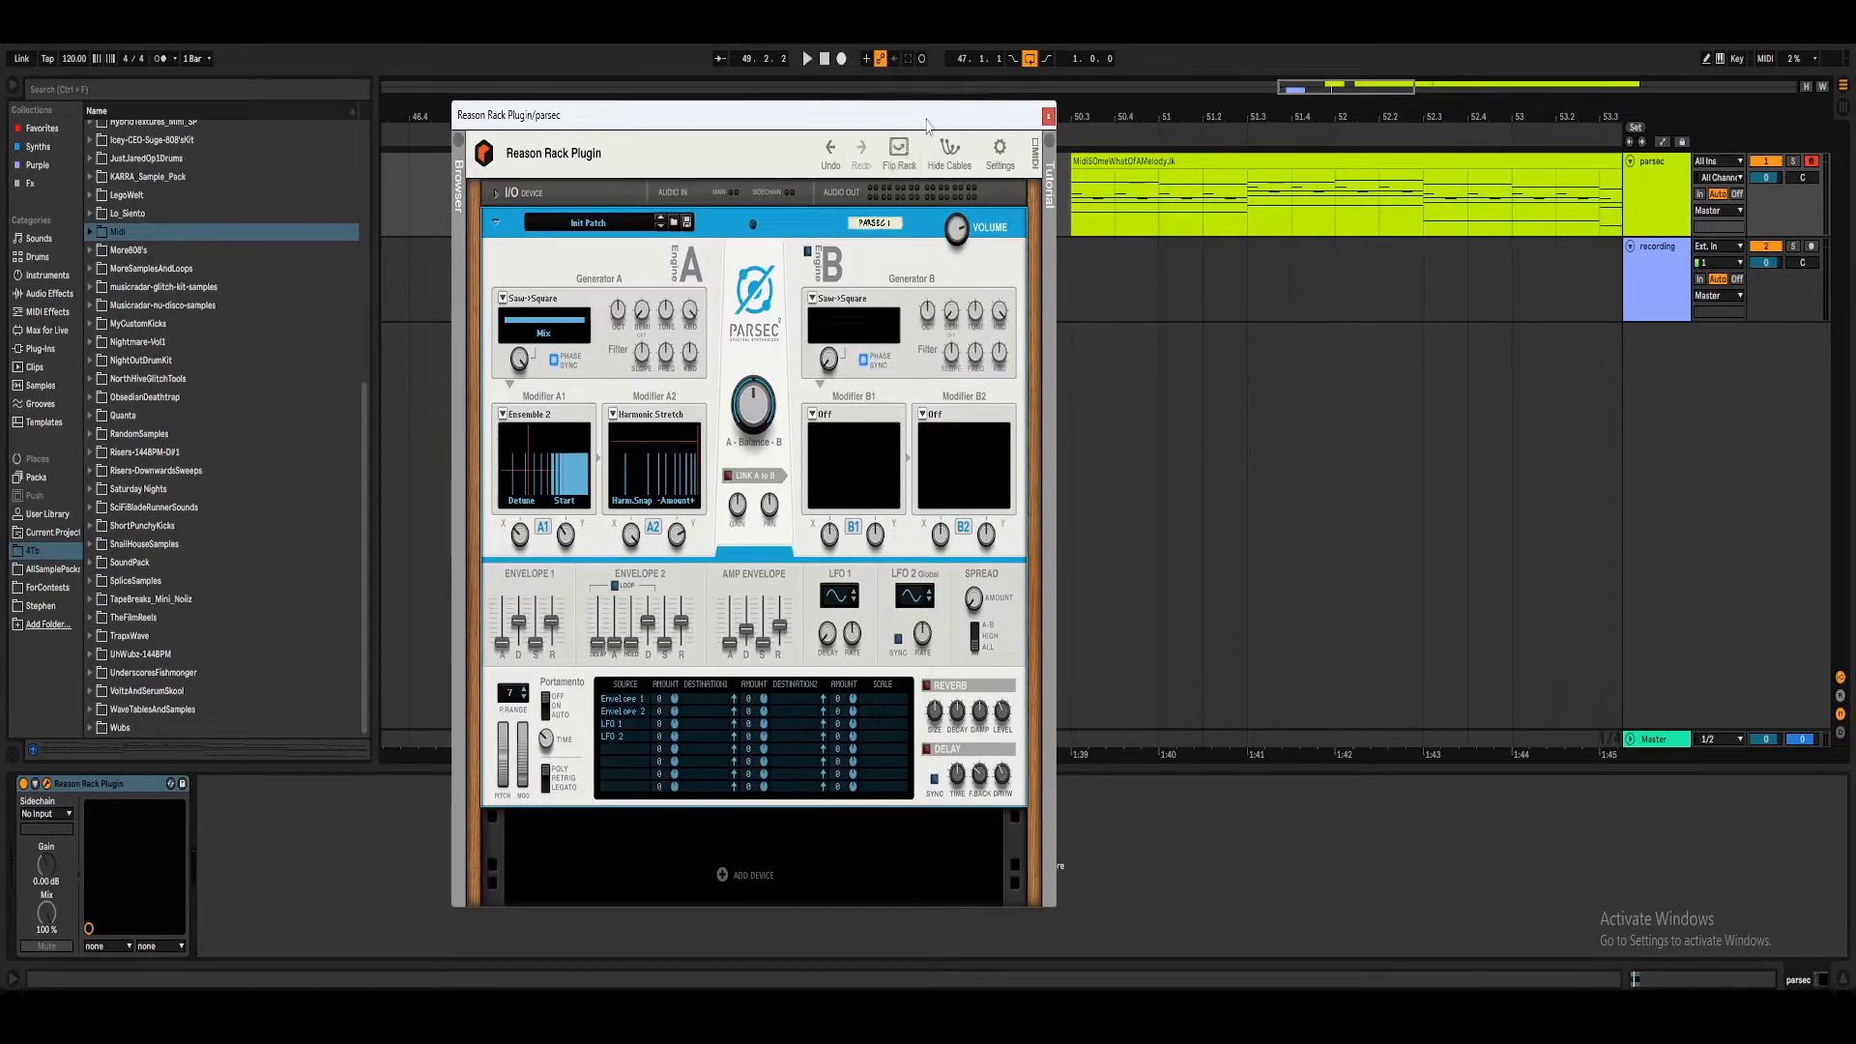
pyautogui.moveTo(943, 124); pyautogui.dragTo(981, 151)
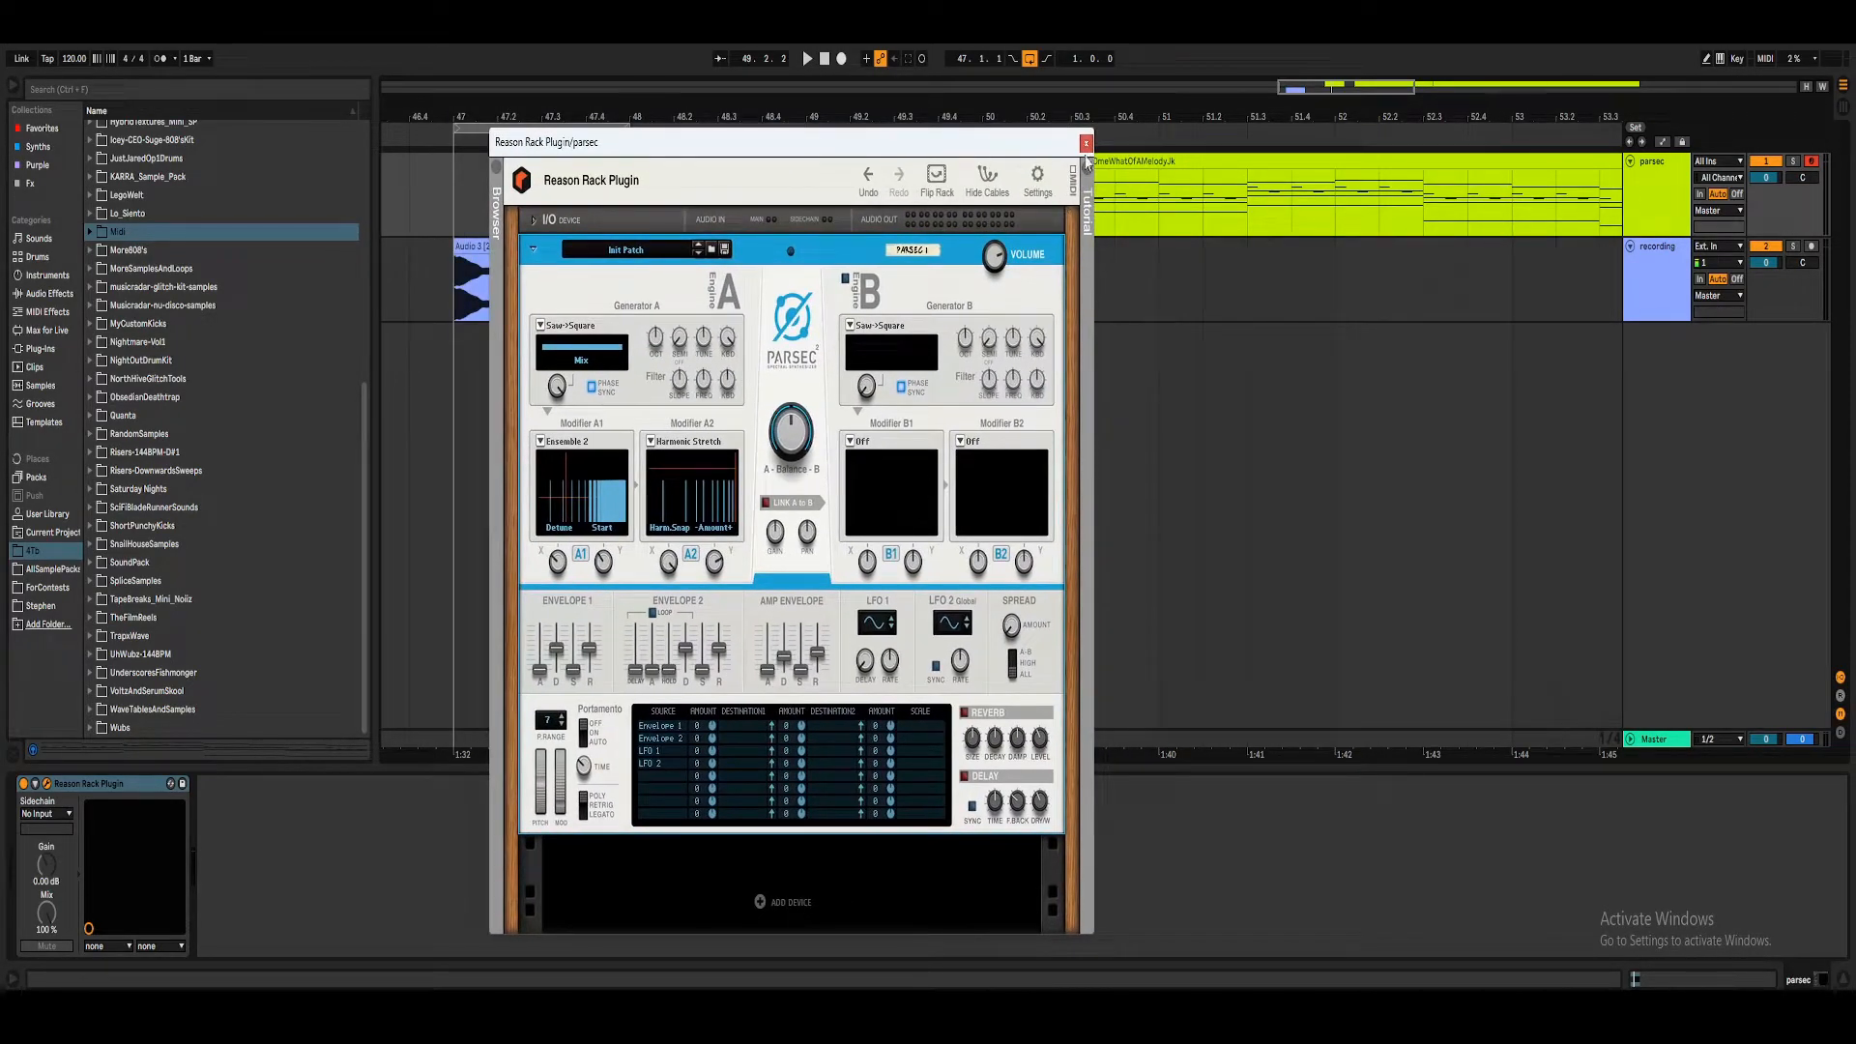
pyautogui.click(765, 503)
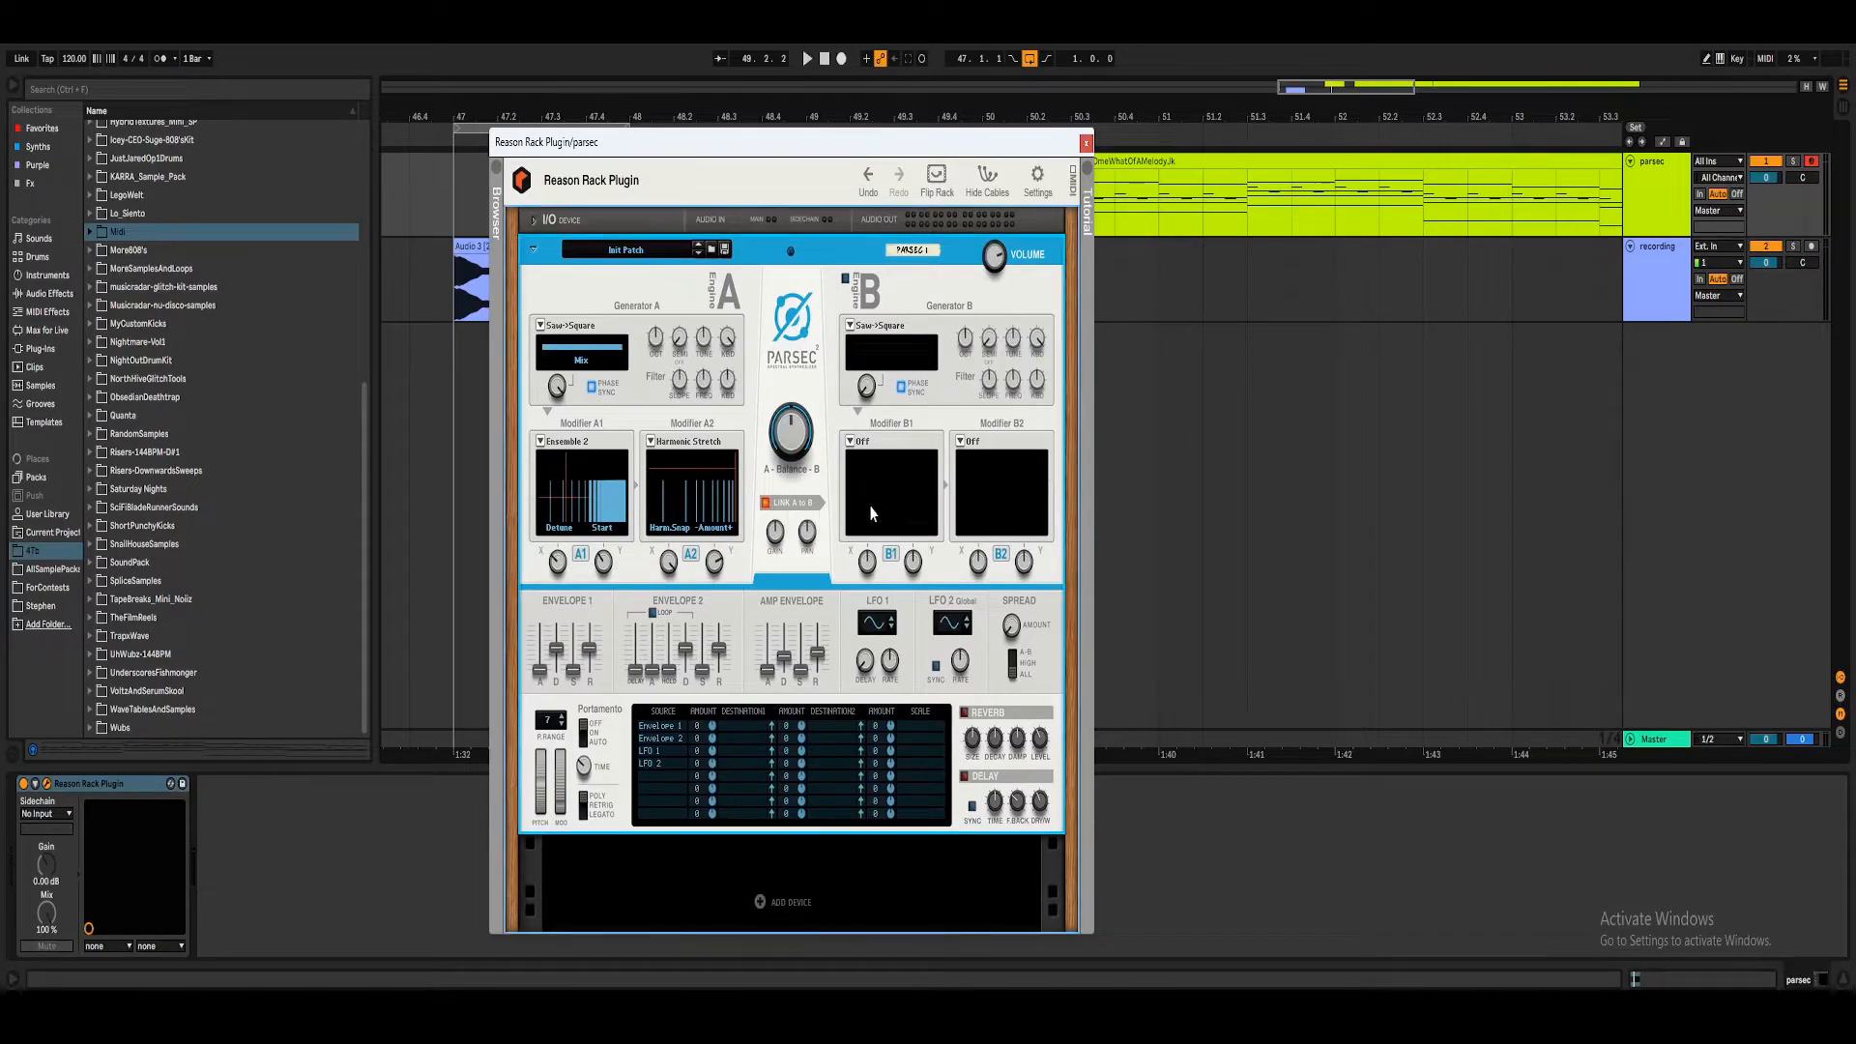
# Browse the modifier types for B1 and B2, leave both set to Off and close the synth window.
pyautogui.click(853, 442)
pyautogui.click(866, 447)
pyautogui.click(960, 442)
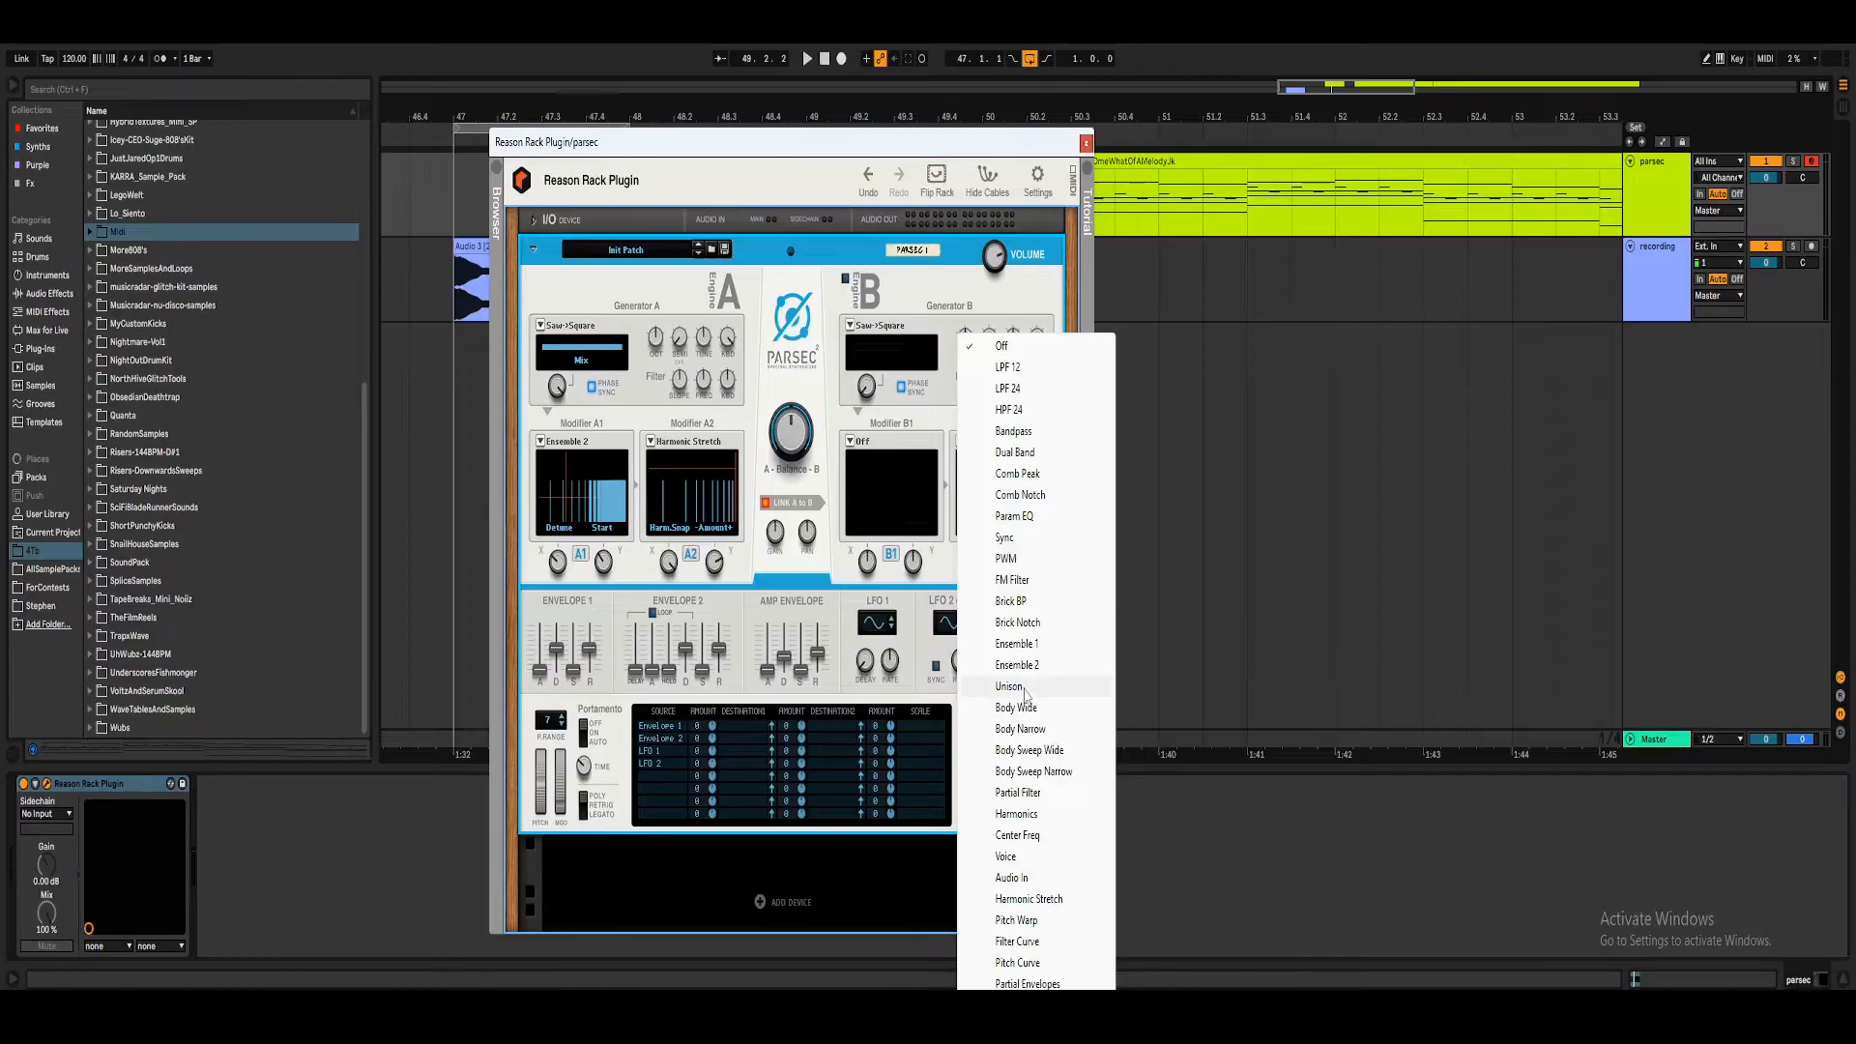
pyautogui.click(795, 184)
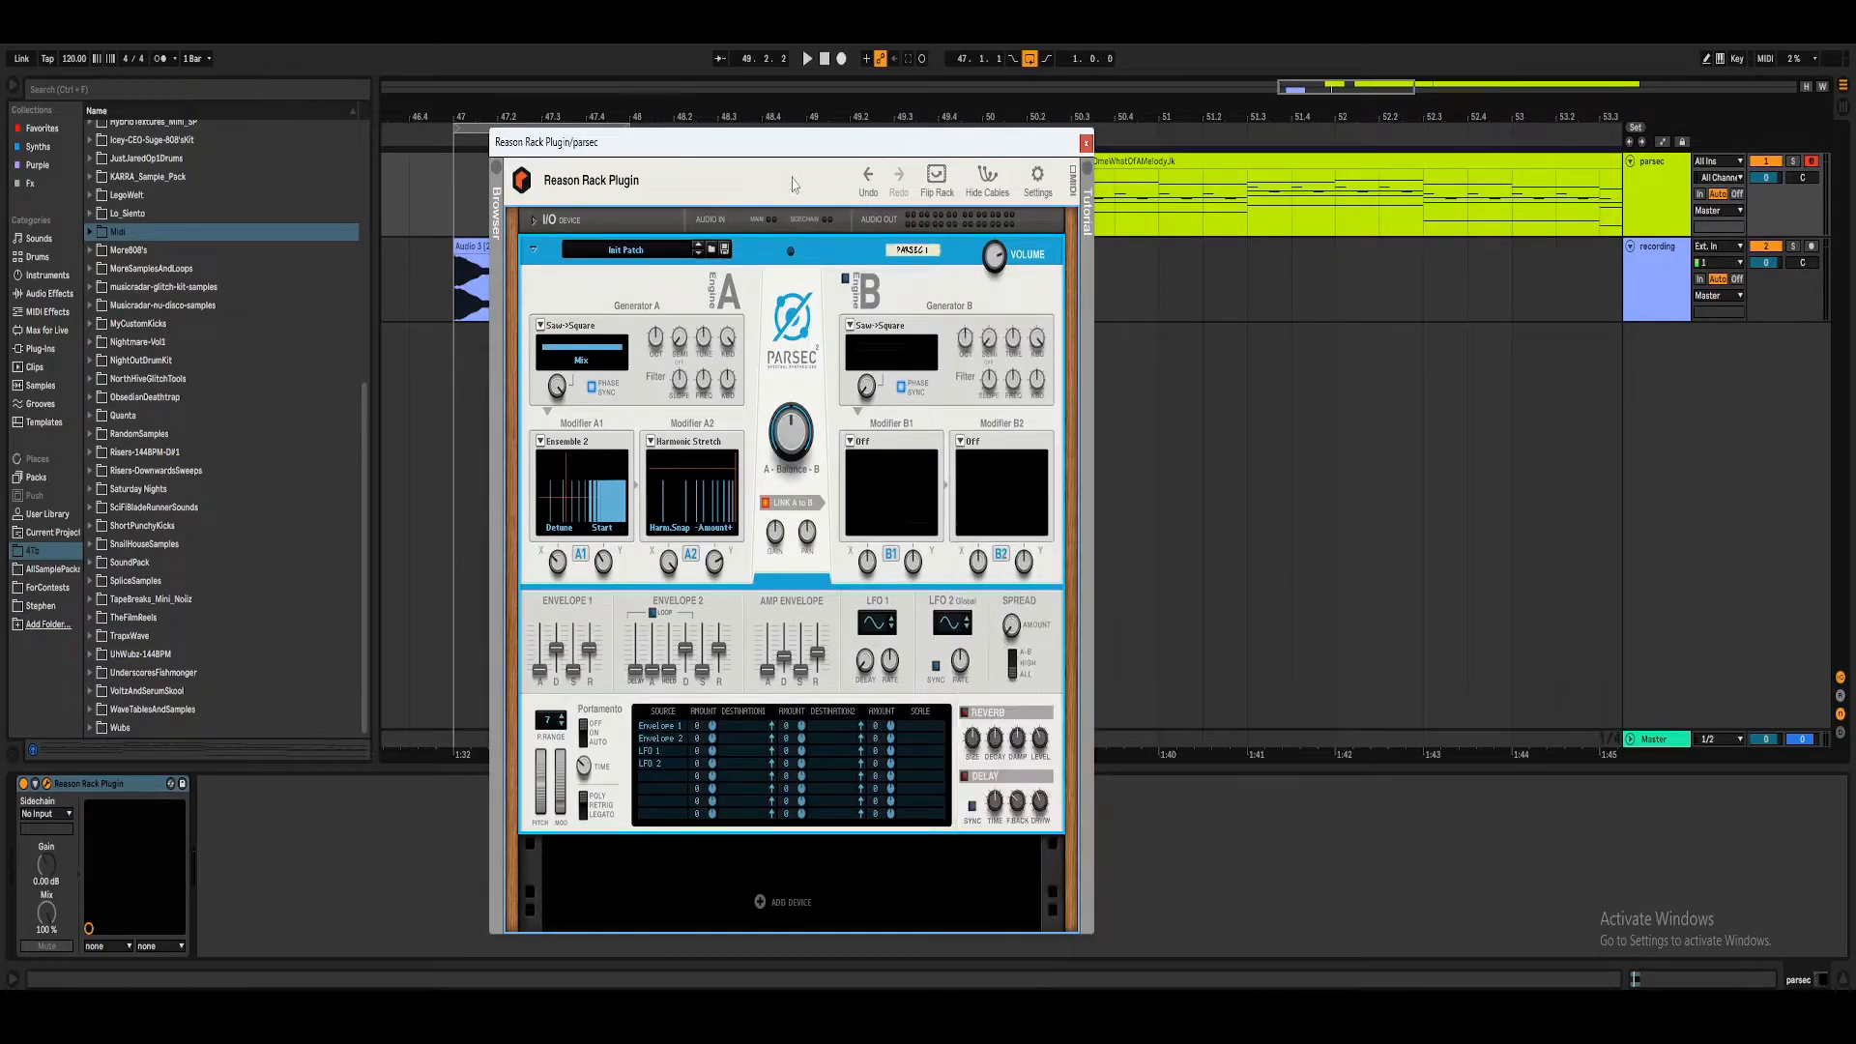
pyautogui.click(1084, 145)
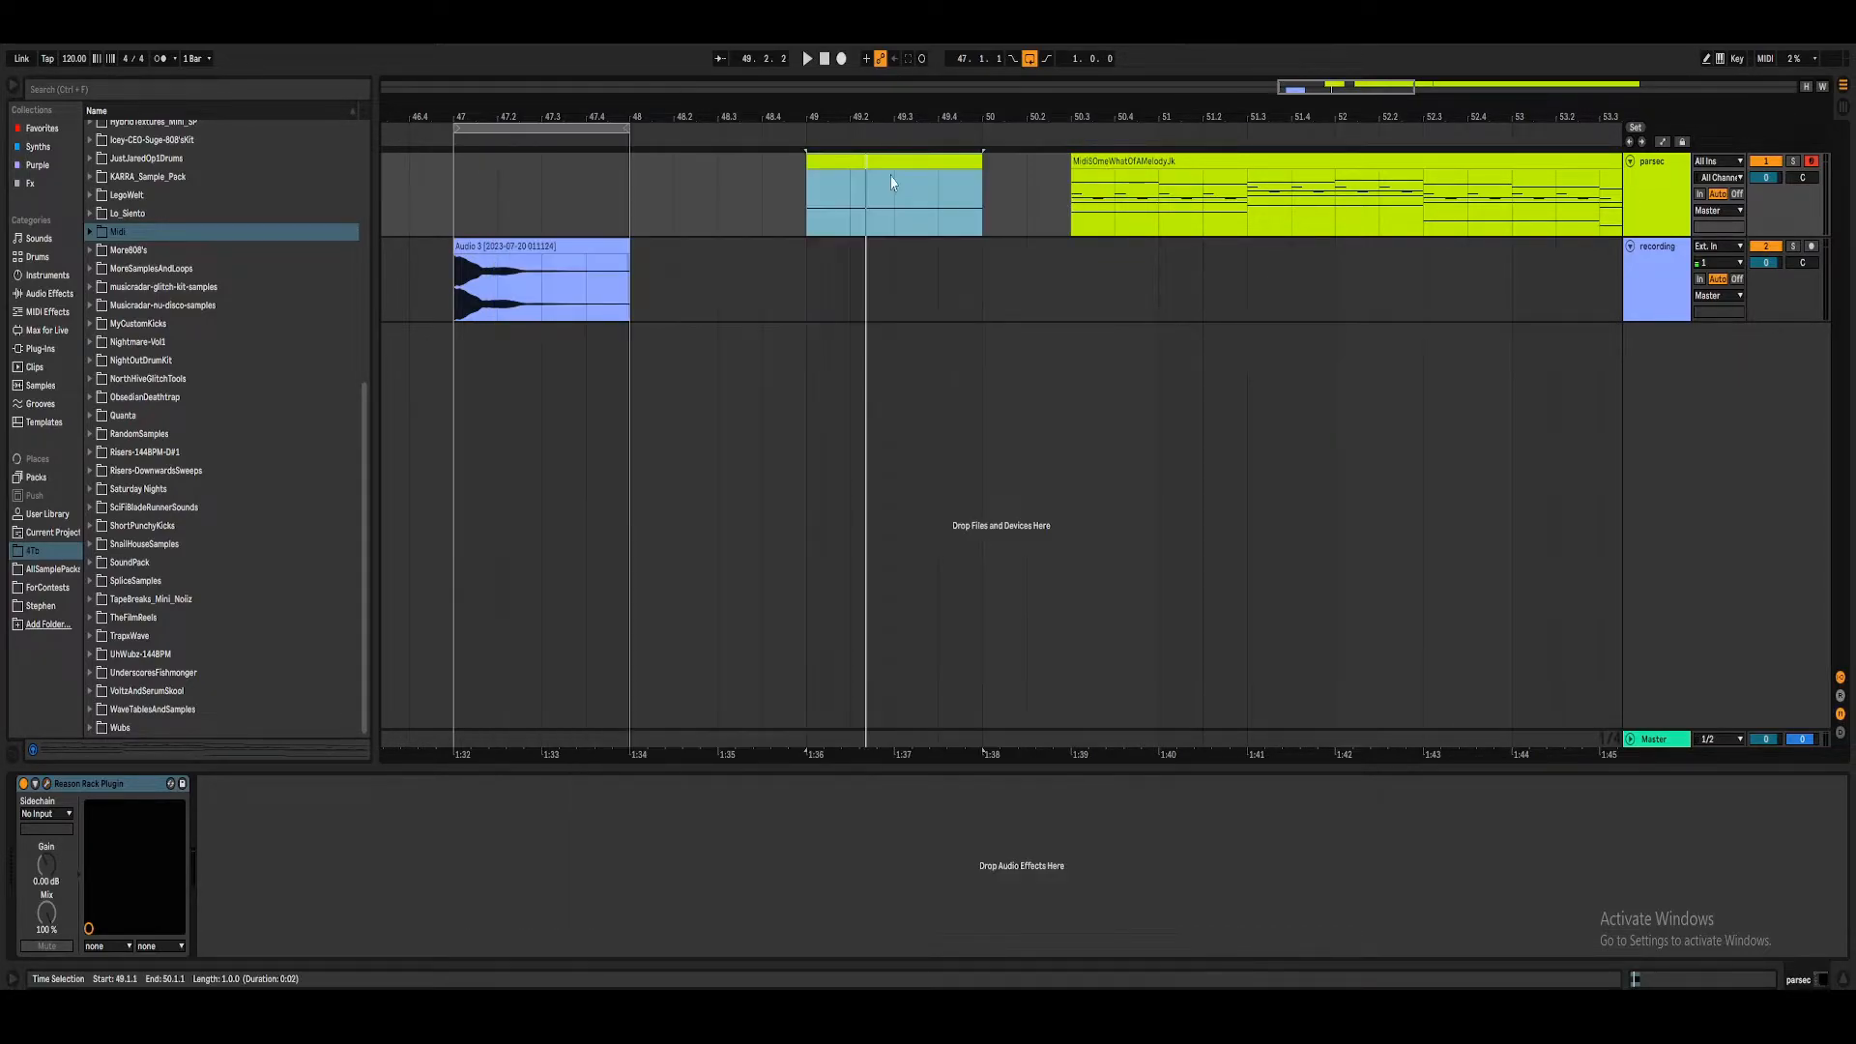
# Audition the one-bar clip and set Modifier A2's harmonic snap to 100 % during playback.
pyautogui.press('space')
pyautogui.moveTo(919, 113); pyautogui.dragTo(907, 99)
pyautogui.press('space')
pyautogui.press('space')
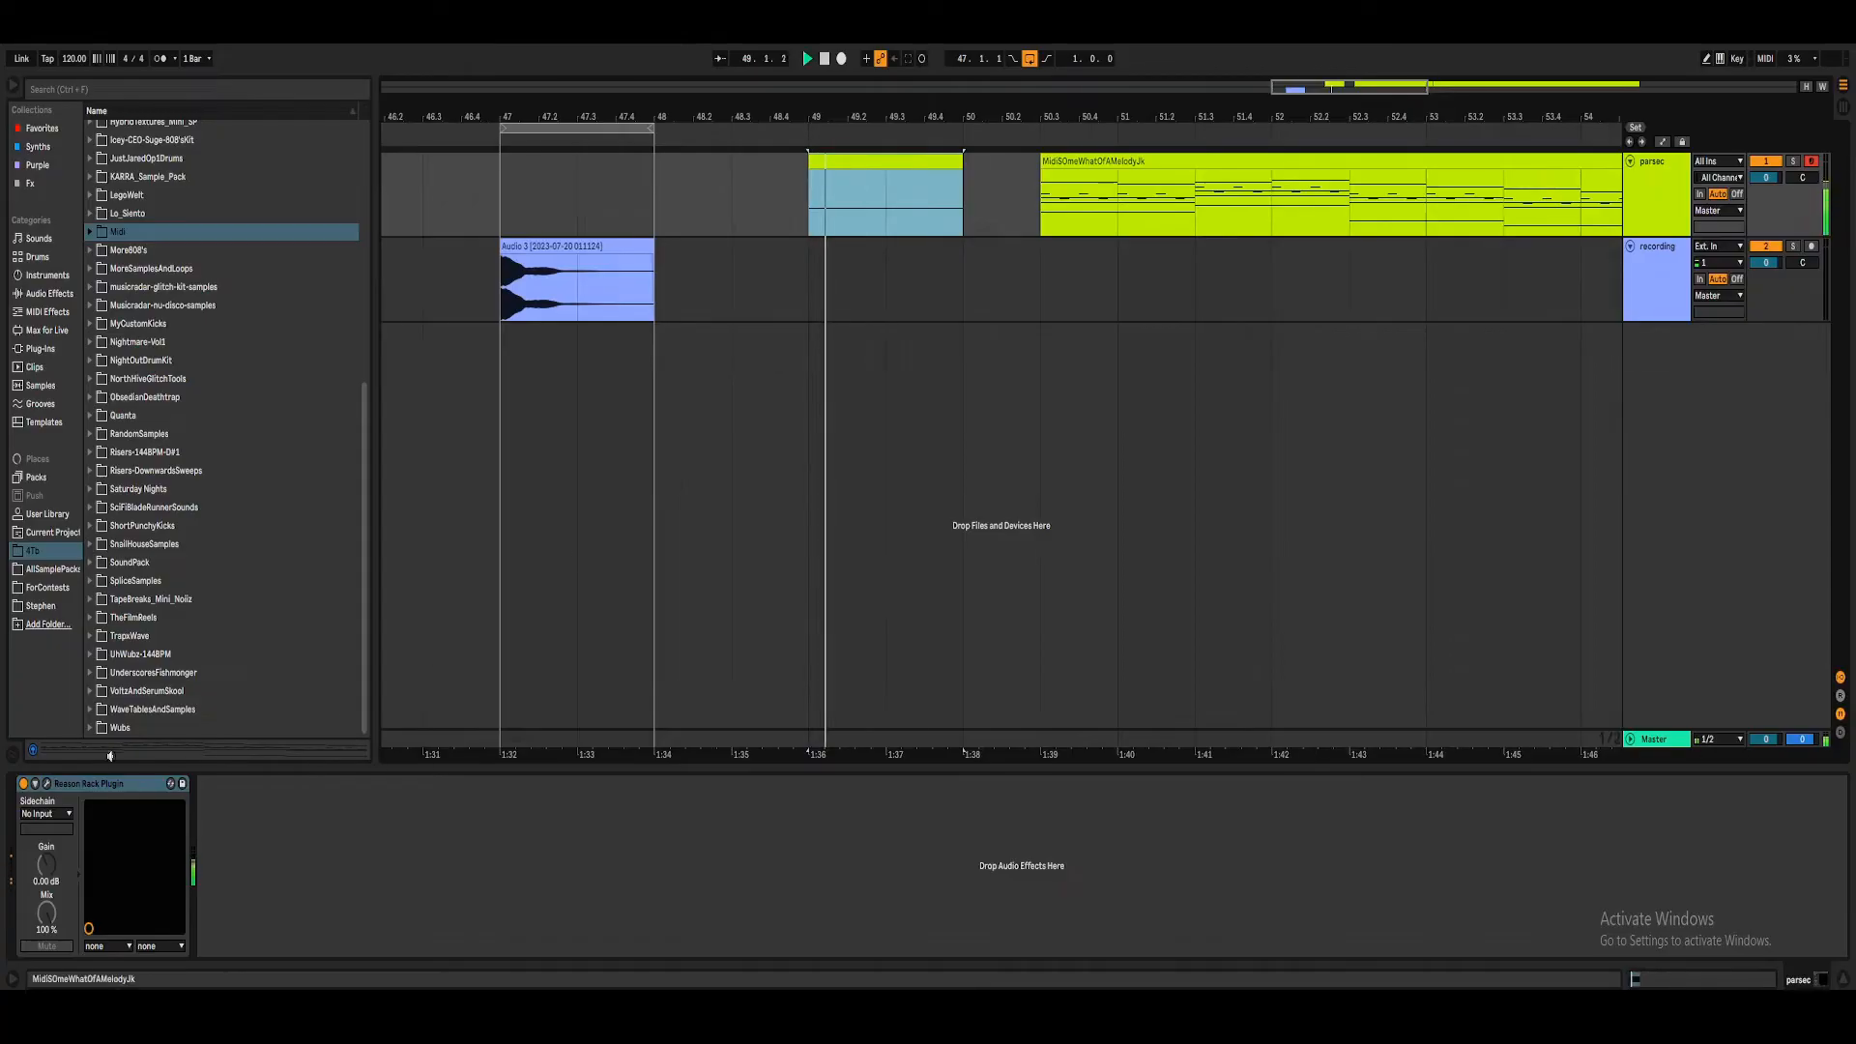
pyautogui.click(46, 785)
pyautogui.moveTo(673, 565); pyautogui.dragTo(726, 559)
pyautogui.press('space')
pyautogui.press('space')
pyautogui.press('space')
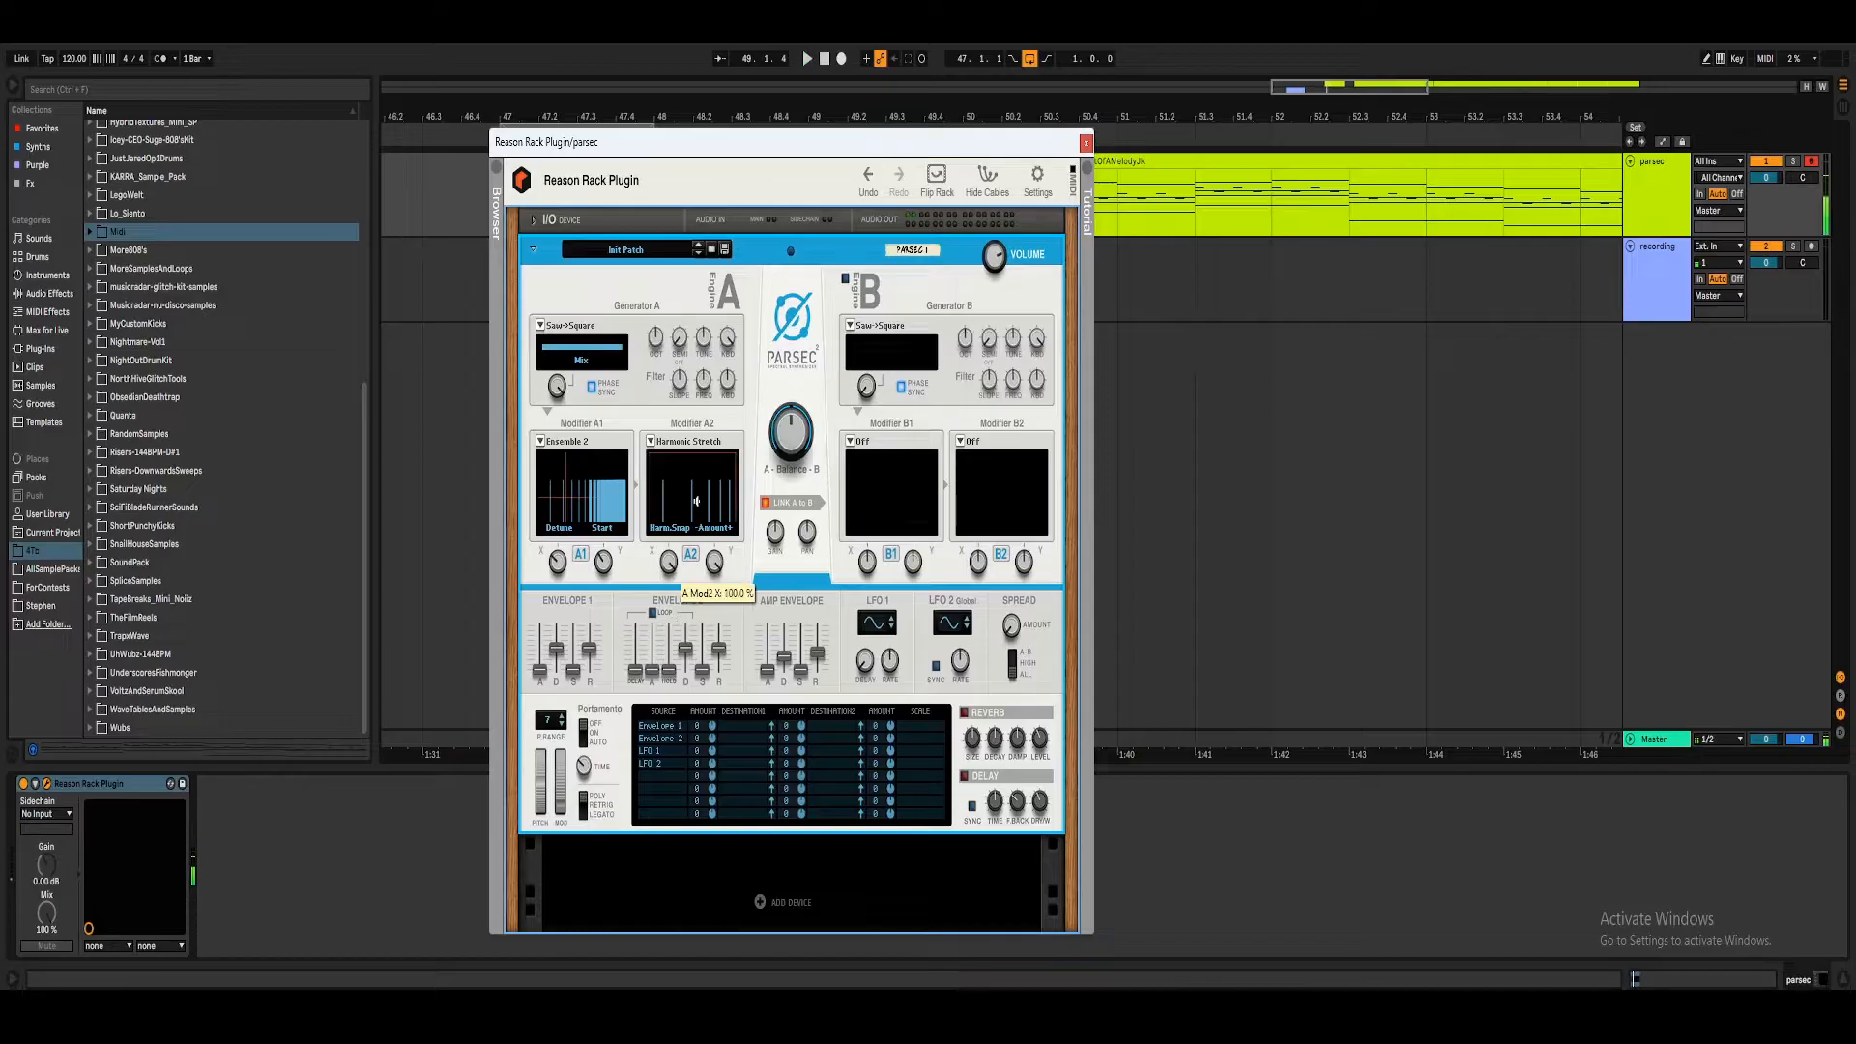
pyautogui.click(1086, 143)
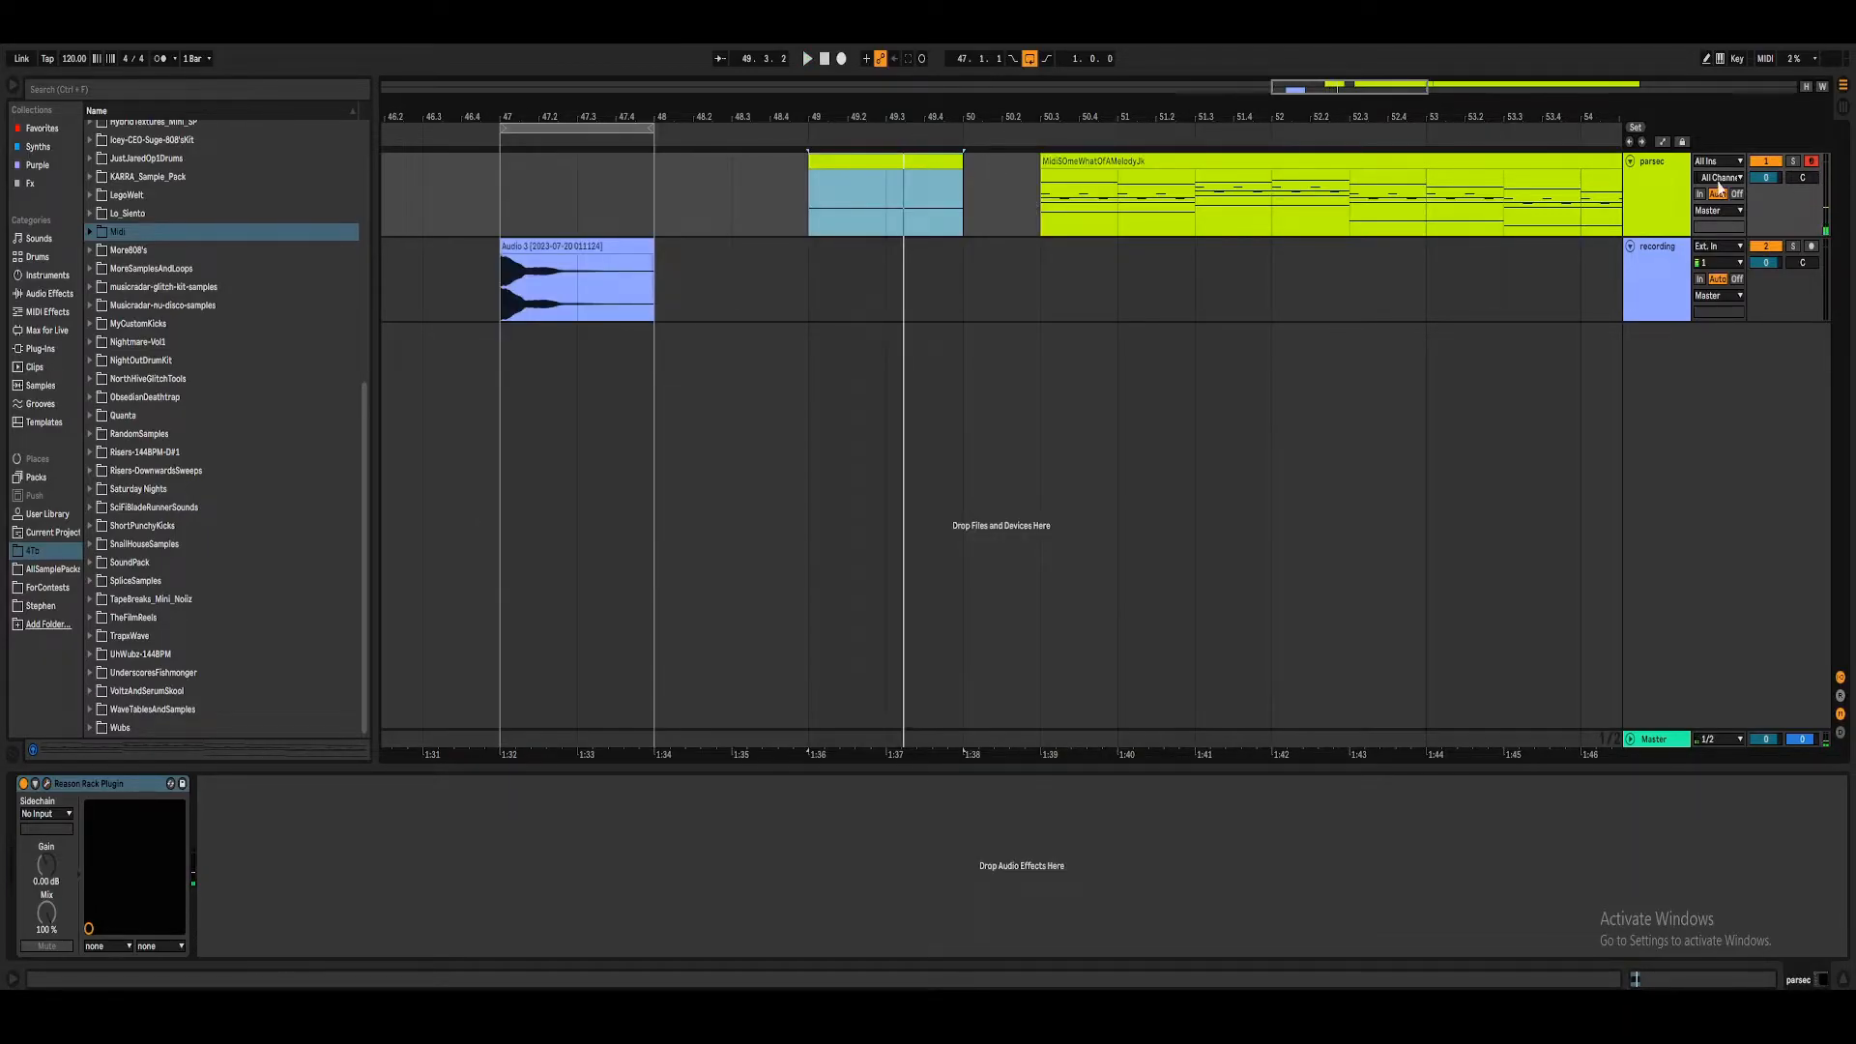
# Route the parsec track's output into the recording track and record the one-bar note from bar 49.
pyautogui.click(1811, 247)
pyautogui.click(1811, 247)
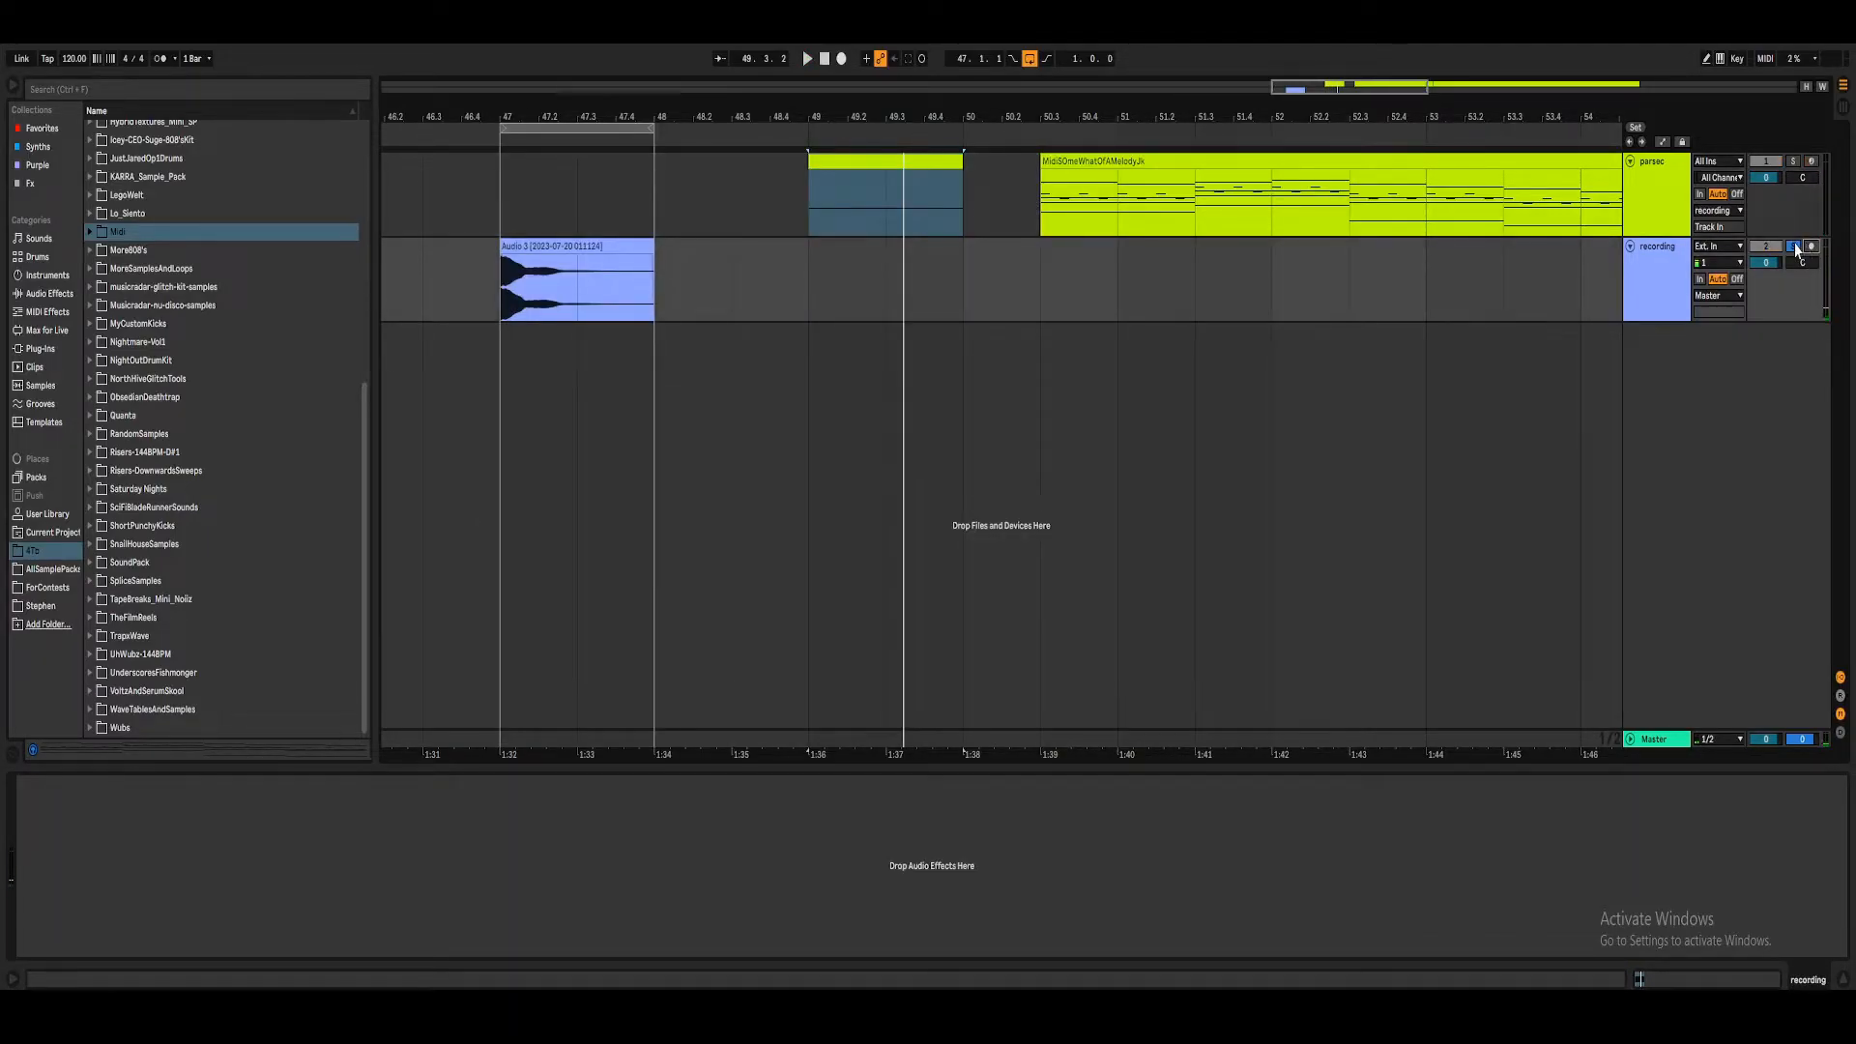
pyautogui.click(841, 58)
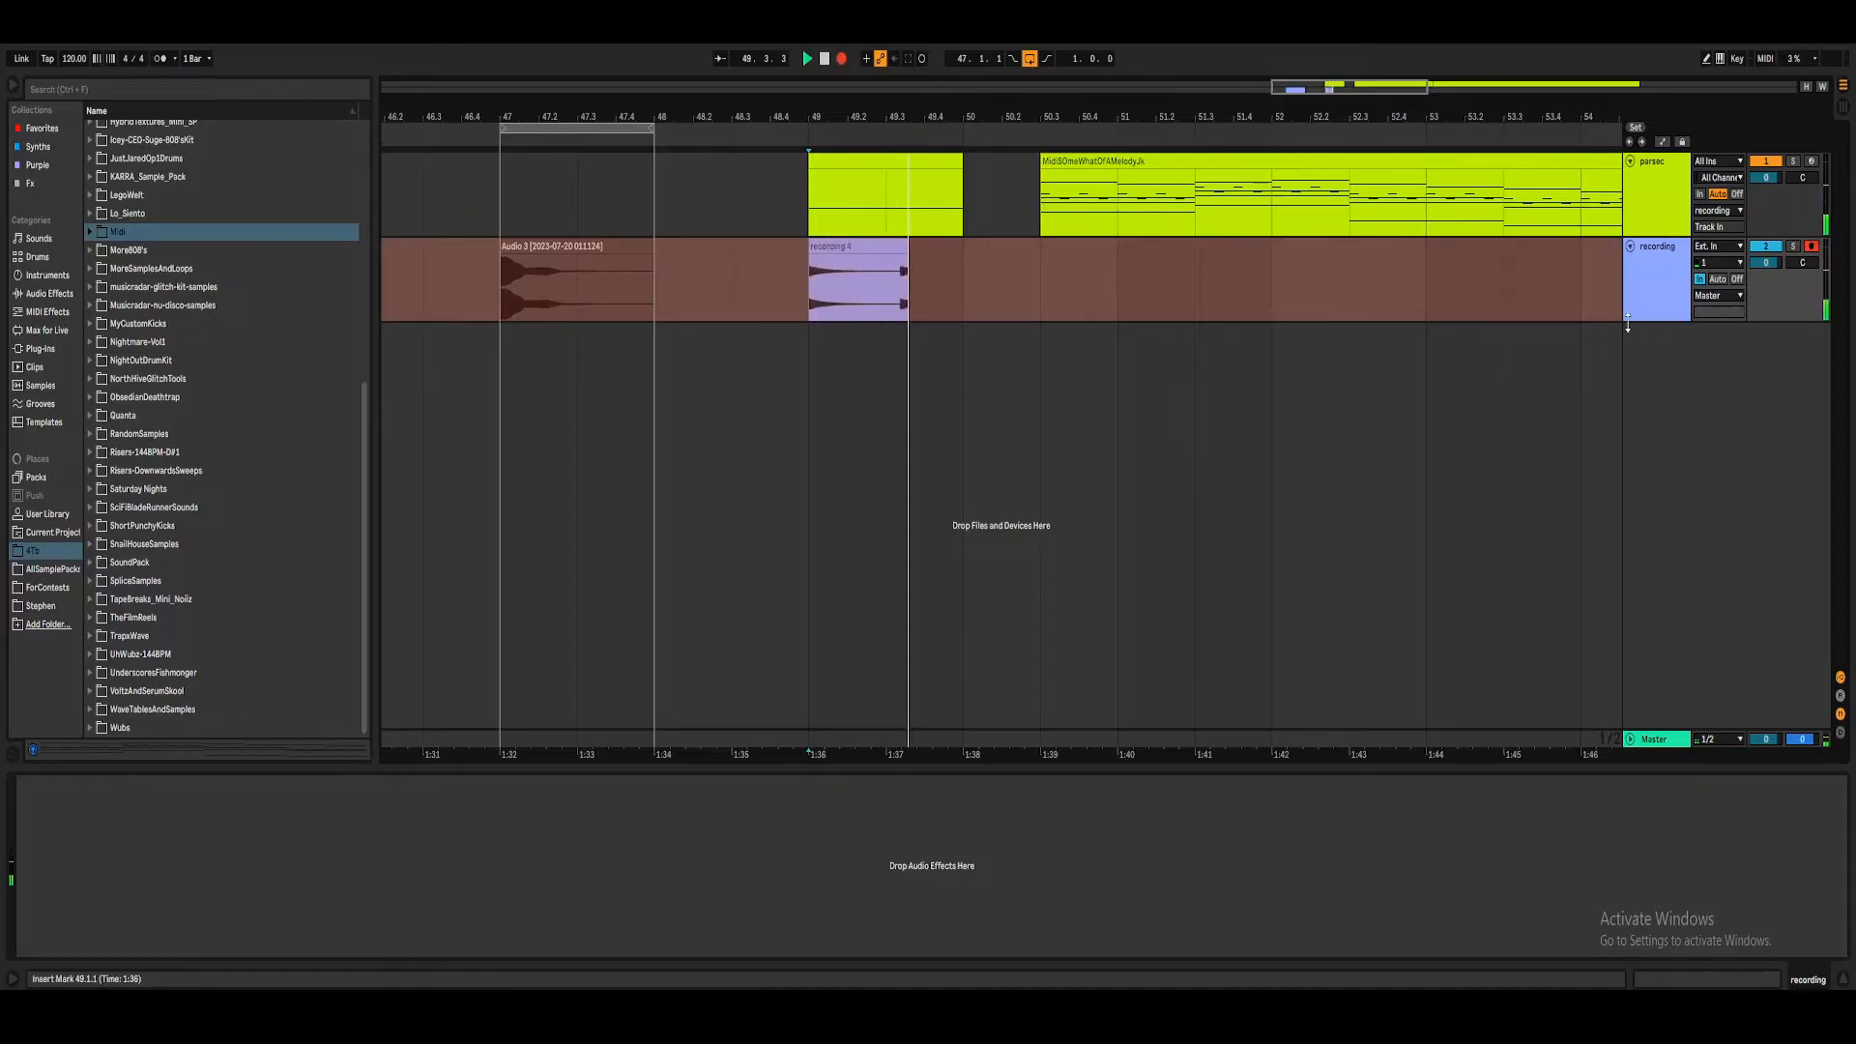
pyautogui.press('space')
# Remove the old audio take and move the trimmed new recording to start at bar 47.
pyautogui.moveTo(918, 247); pyautogui.dragTo(808, 255)
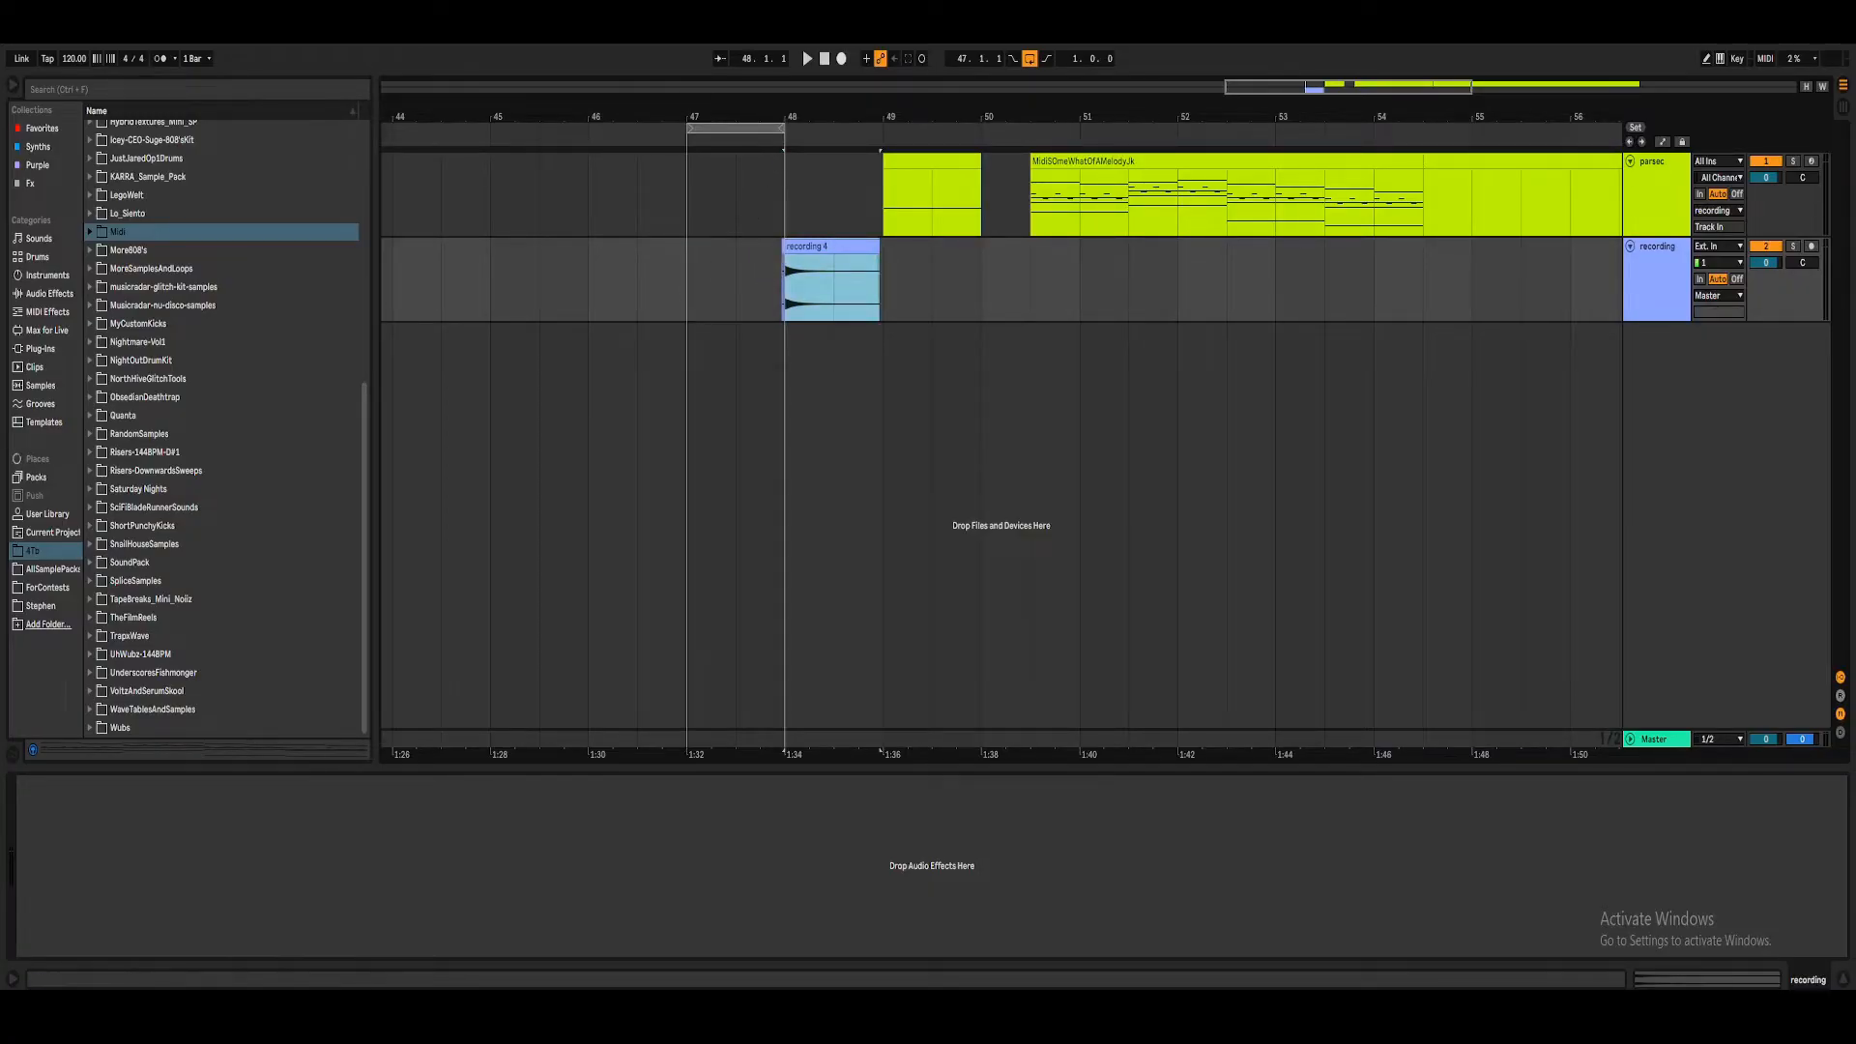
pyautogui.moveTo(777, 113); pyautogui.dragTo(779, 165)
pyautogui.click(792, 276)
pyautogui.moveTo(837, 246); pyautogui.dragTo(589, 251)
pyautogui.moveTo(616, 121); pyautogui.dragTo(803, 133)
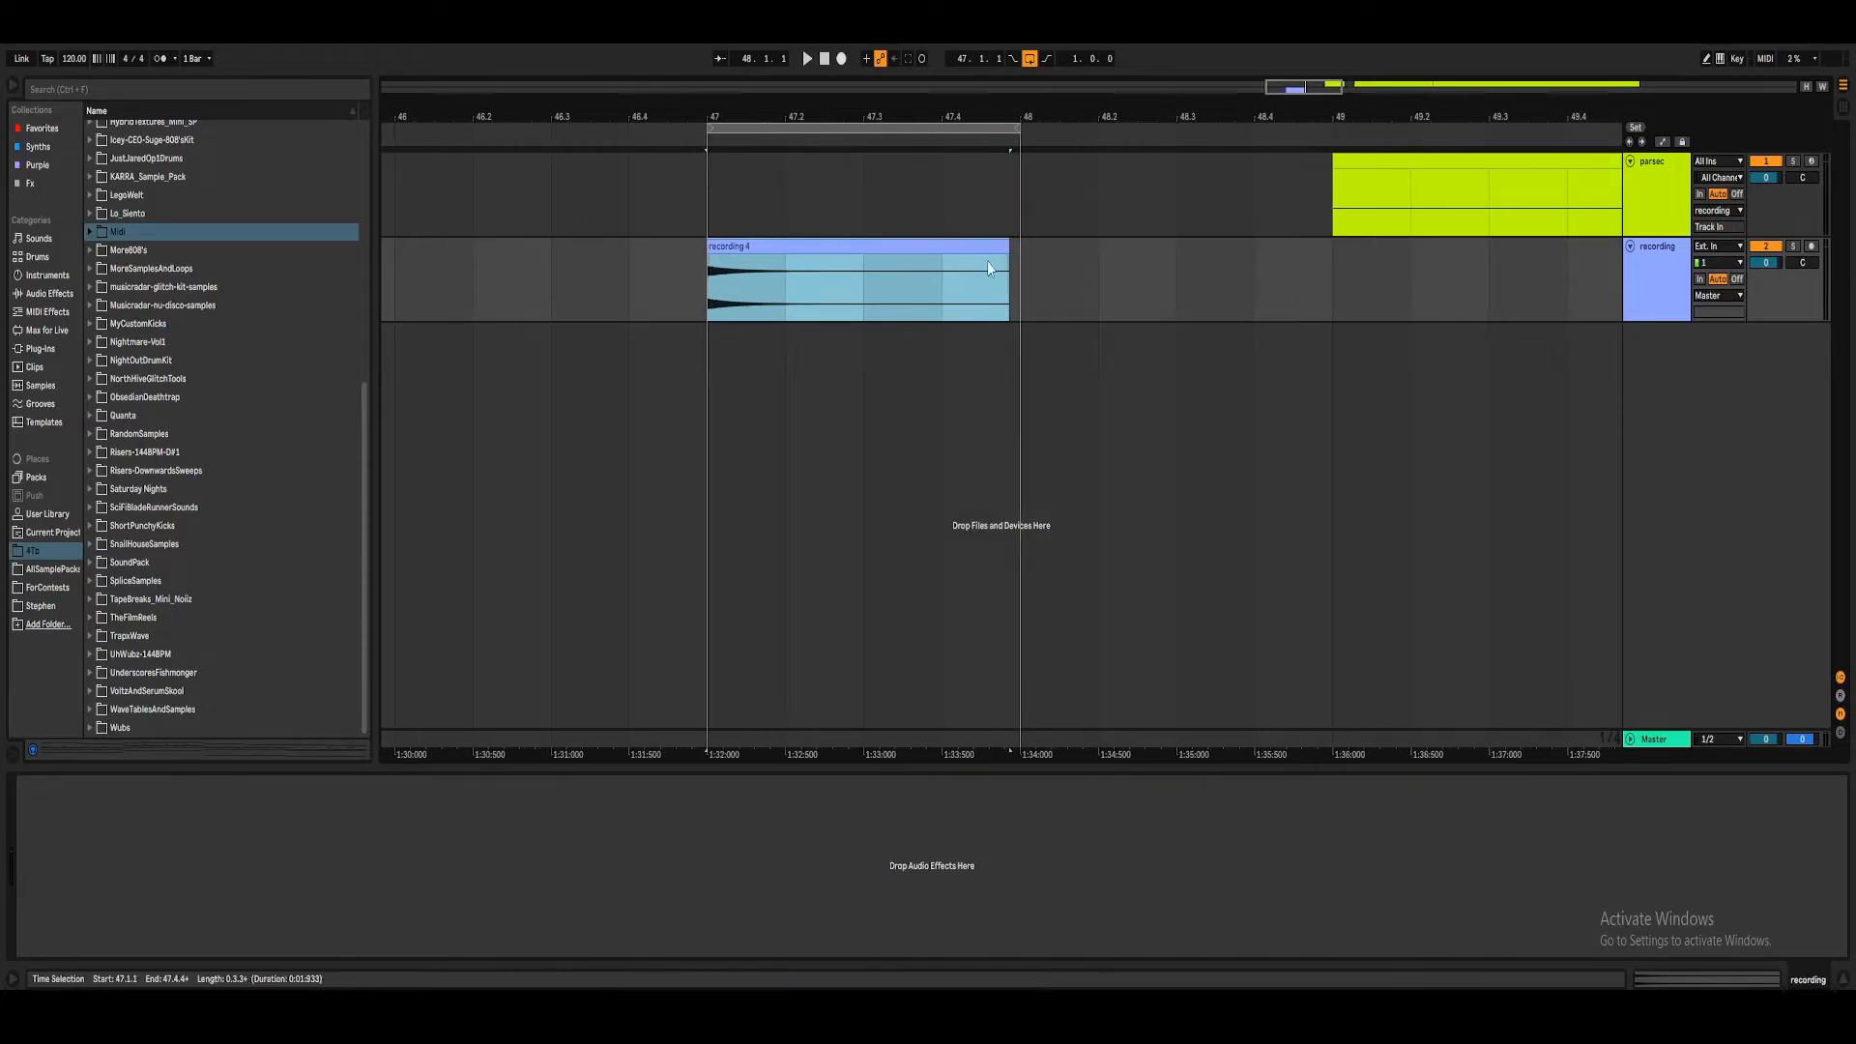
# Shorten the new recording to three beats and shape a steep curved fade-out over it, checking by playback.
pyautogui.moveTo(1008, 257); pyautogui.dragTo(774, 256)
pyautogui.moveTo(746, 121); pyautogui.dragTo(742, 169)
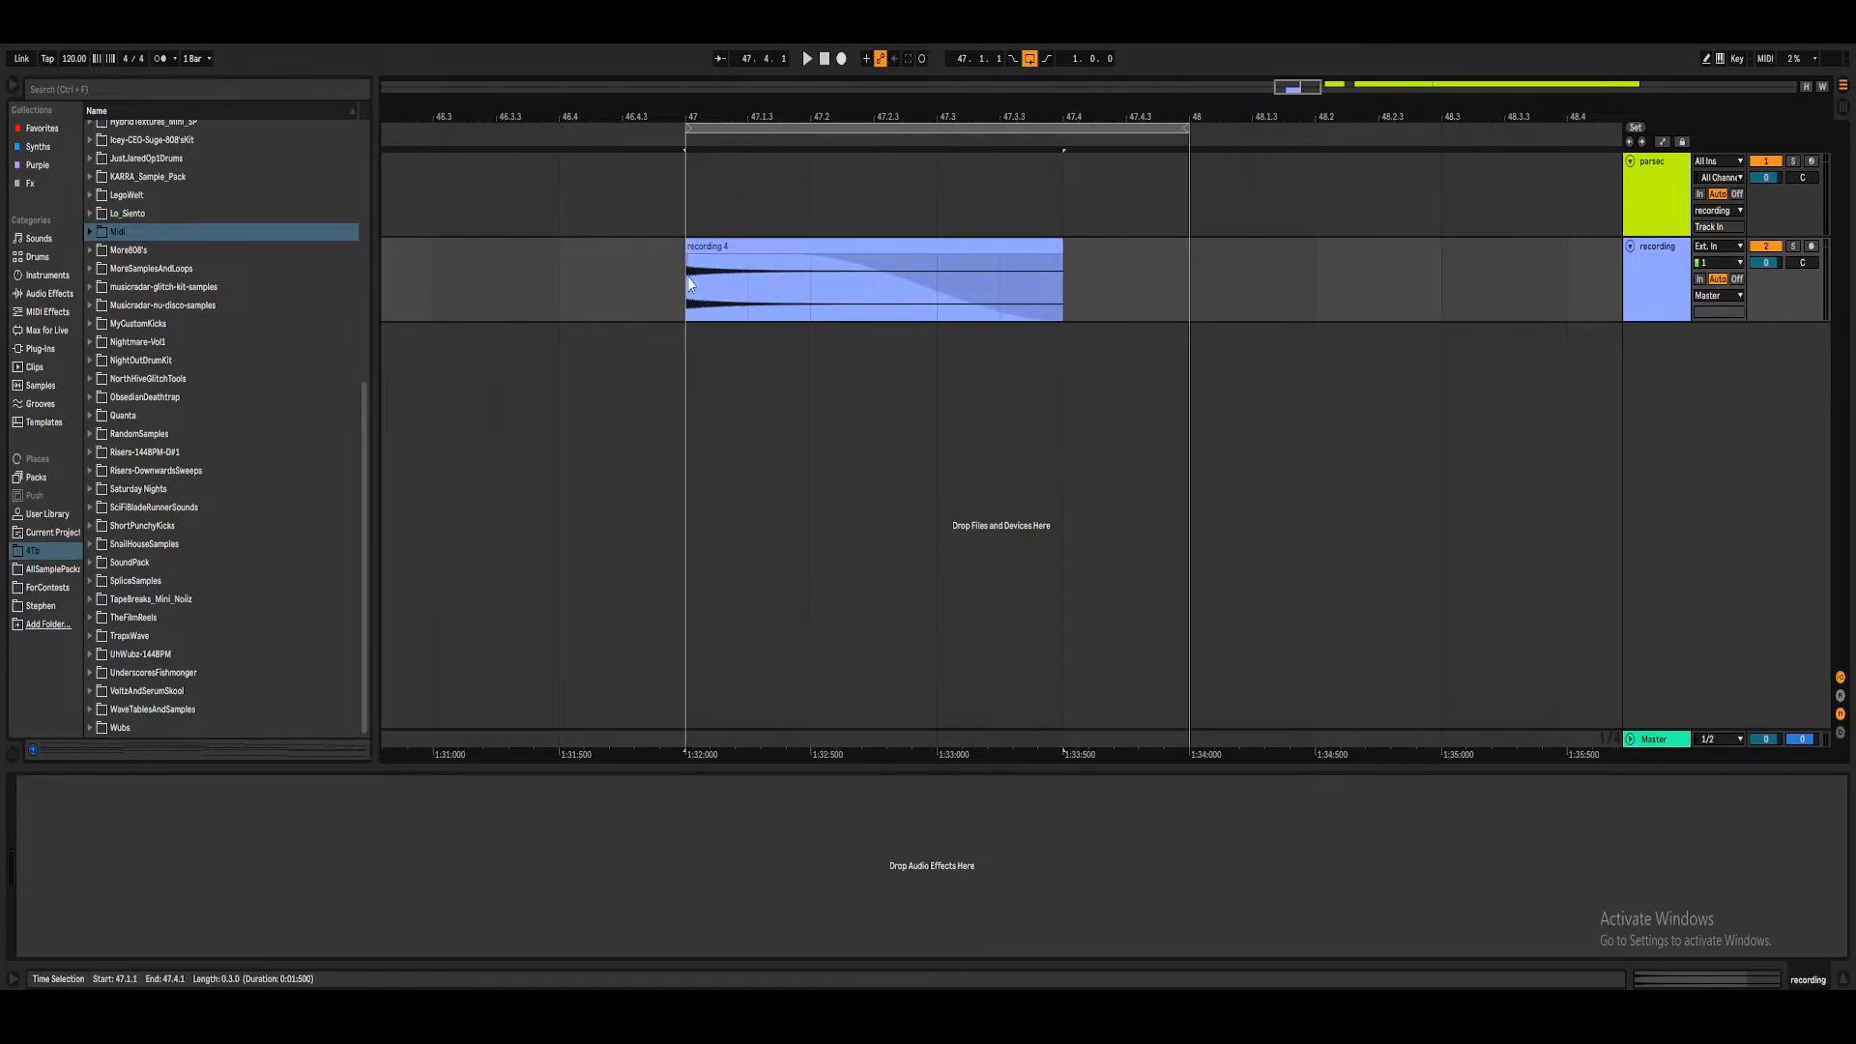
pyautogui.moveTo(775, 262); pyautogui.dragTo(709, 261)
pyautogui.moveTo(883, 295); pyautogui.dragTo(766, 298)
pyautogui.click(715, 267)
pyautogui.press('space')
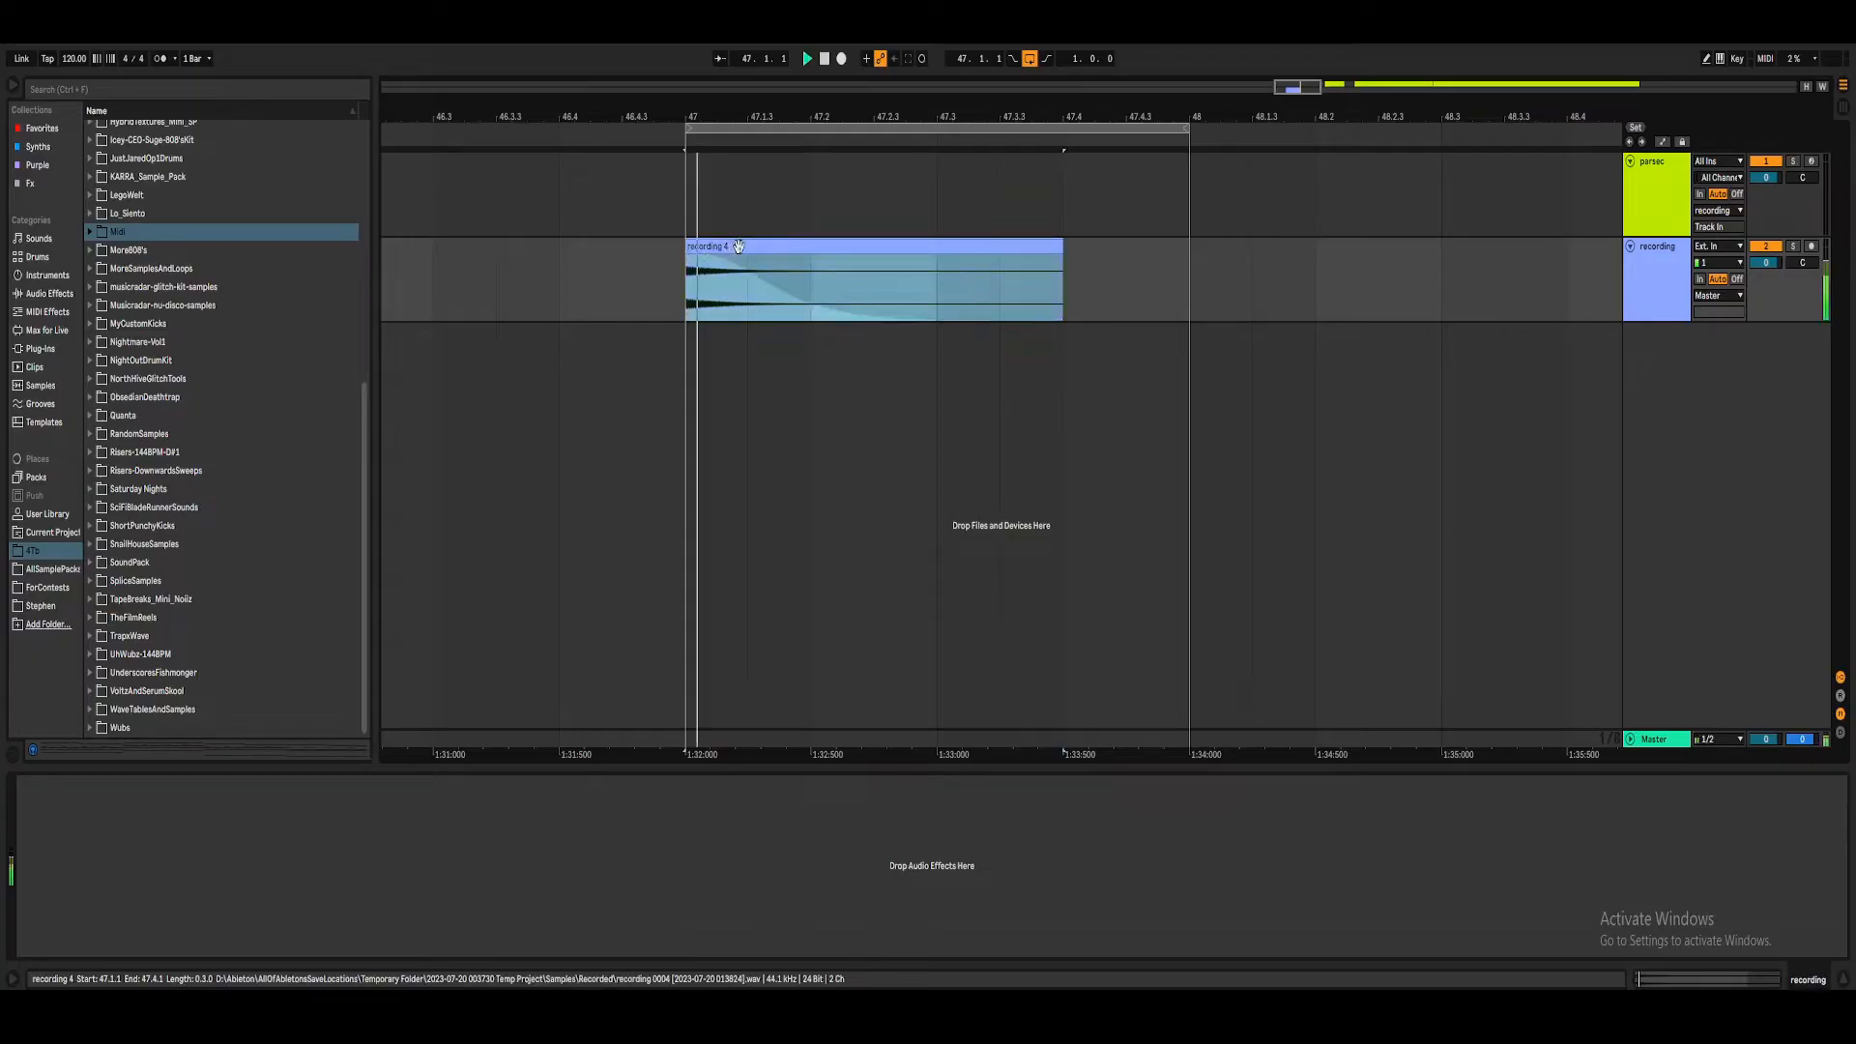
# Consolidate the faded recording into a new clip and reset its gain to 0 dB.
pyautogui.rightClick(740, 263)
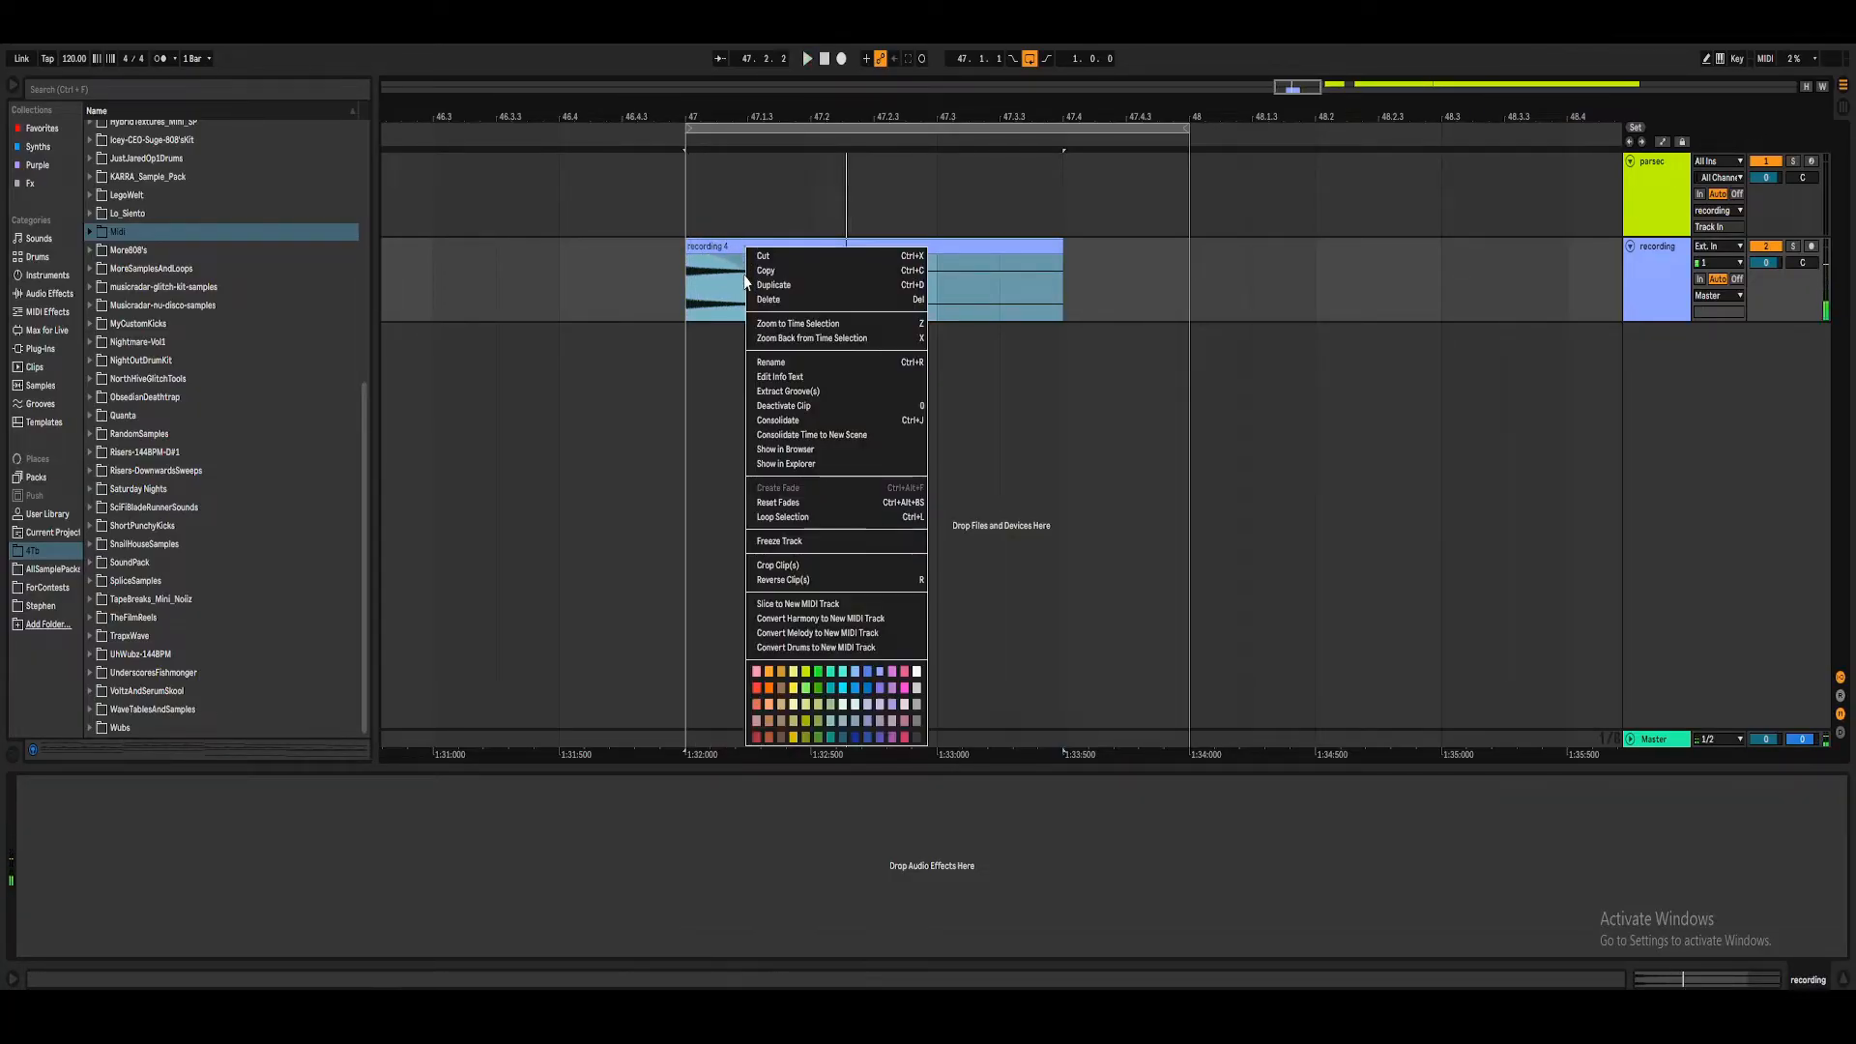
pyautogui.click(802, 425)
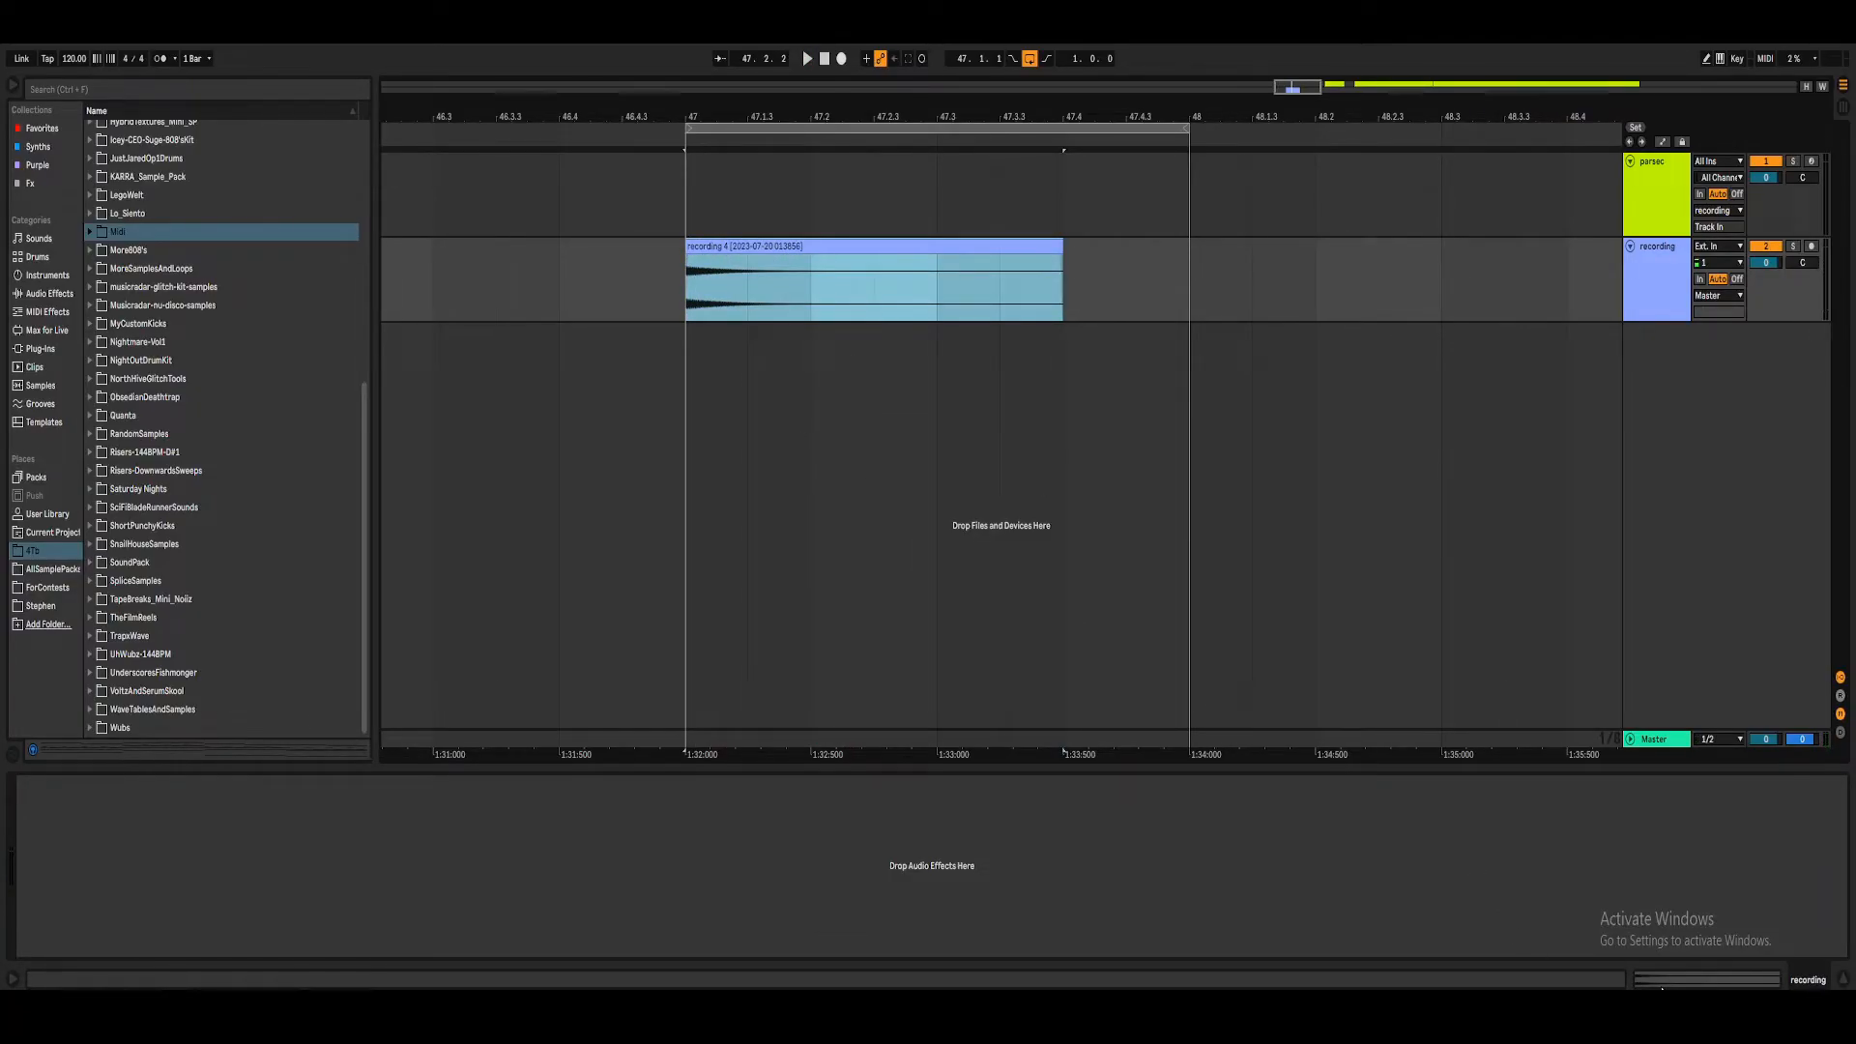
pyautogui.click(1662, 983)
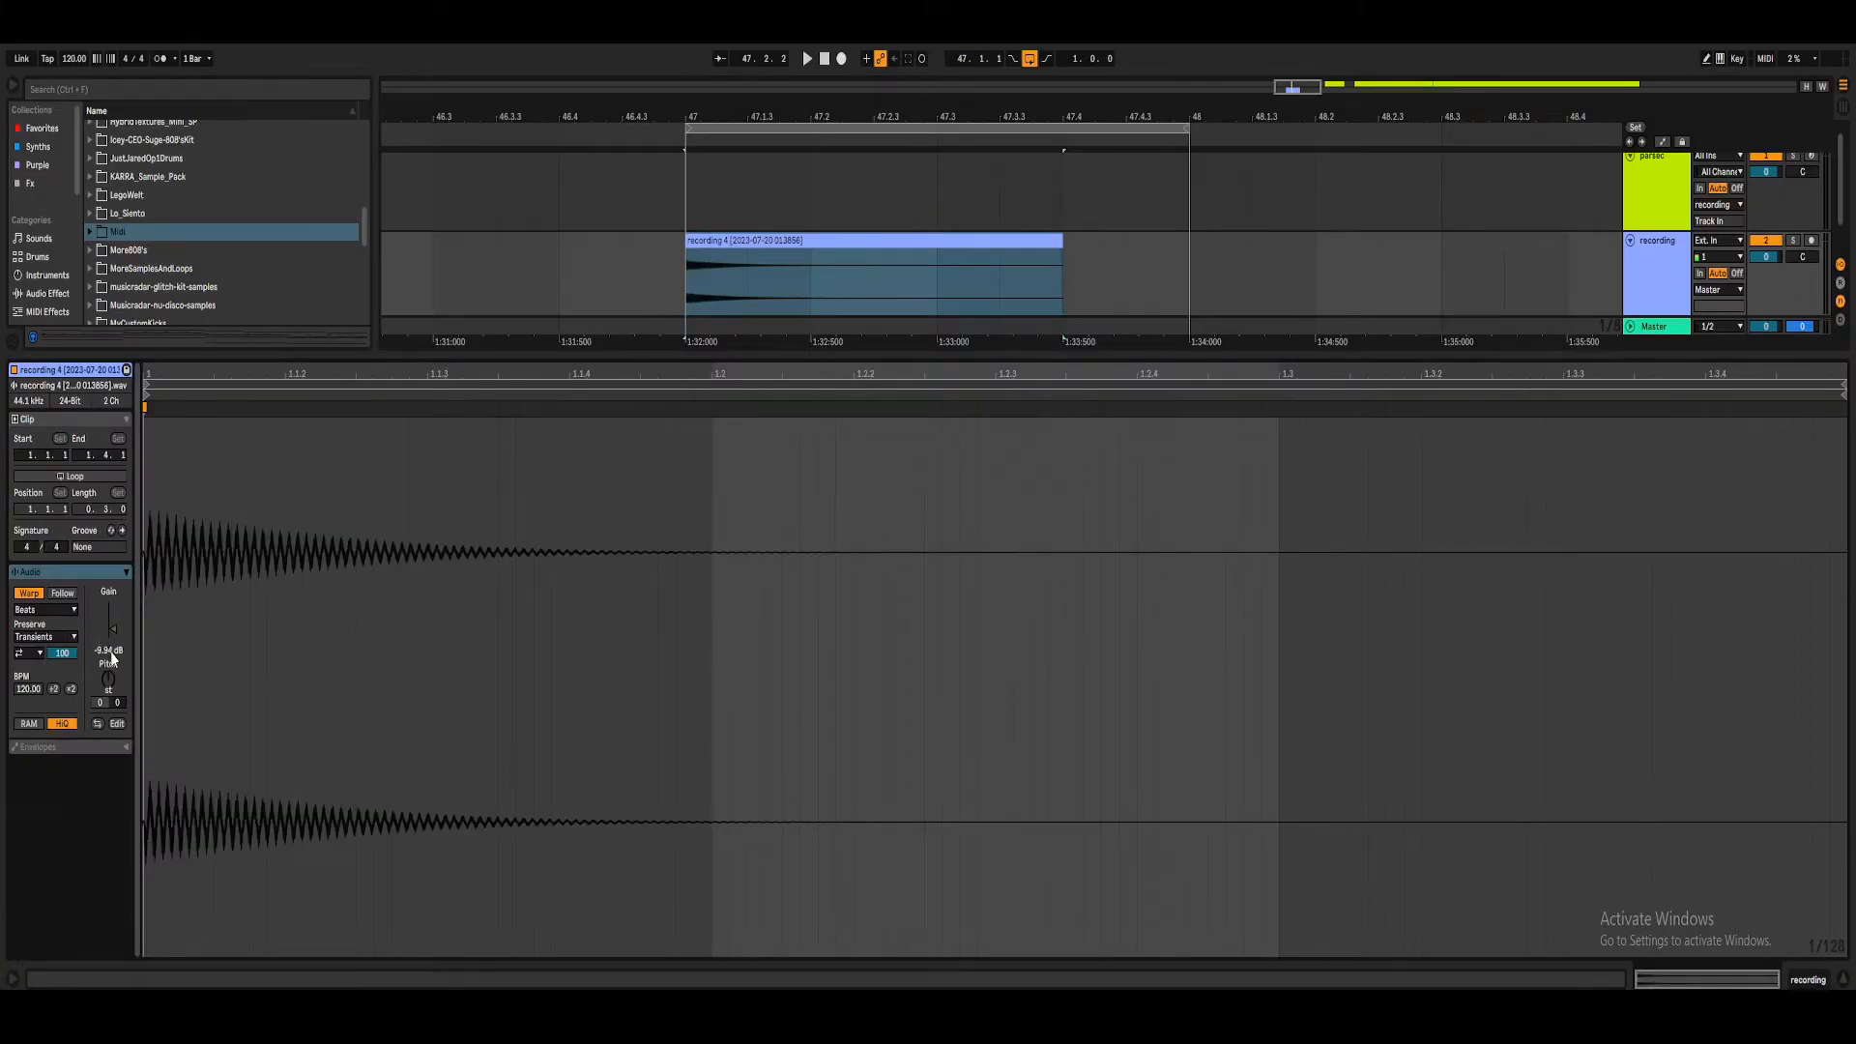
pyautogui.click(110, 658)
pyautogui.press('Delete')
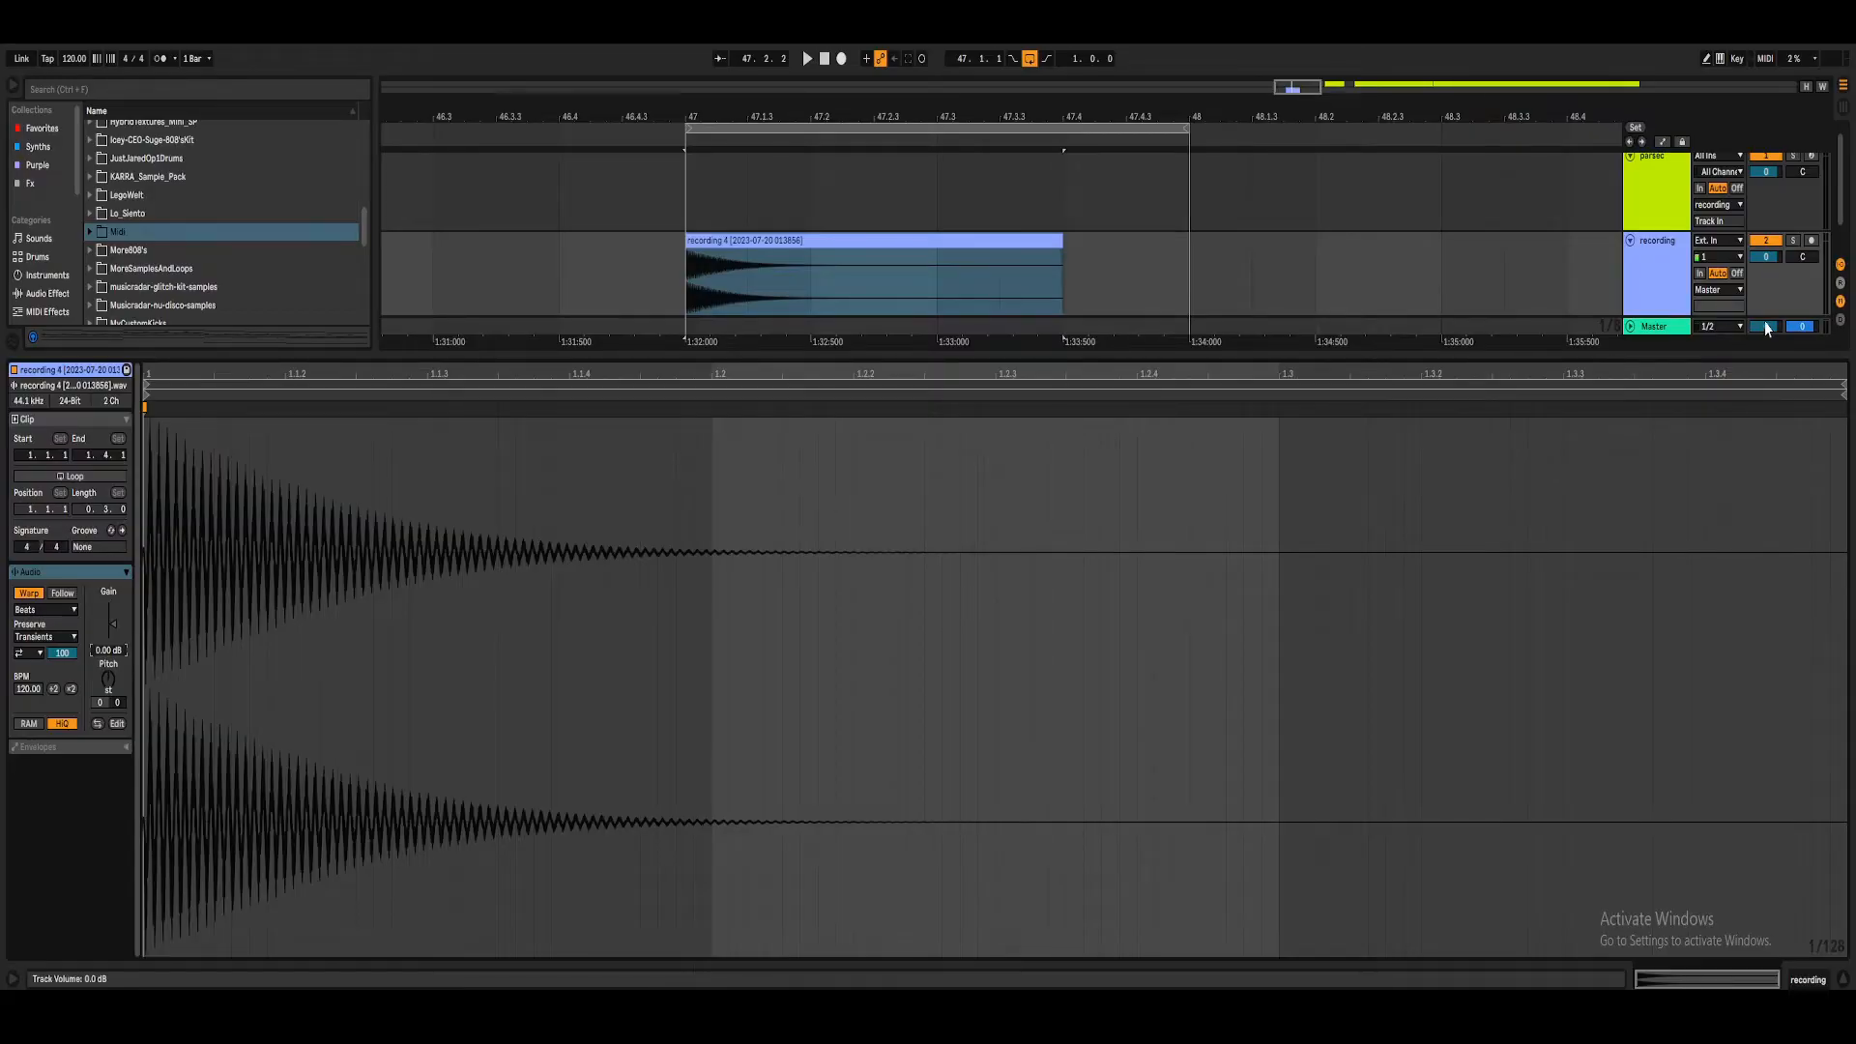
# Lower the recording track's volume, play the consolidated clip and hide its detail view.
pyautogui.moveTo(1766, 257)
pyautogui.mouseDown()
pyautogui.moveTo(1766, 290)
pyautogui.moveTo(1765, 249)
pyautogui.mouseUp()
pyautogui.press('space')
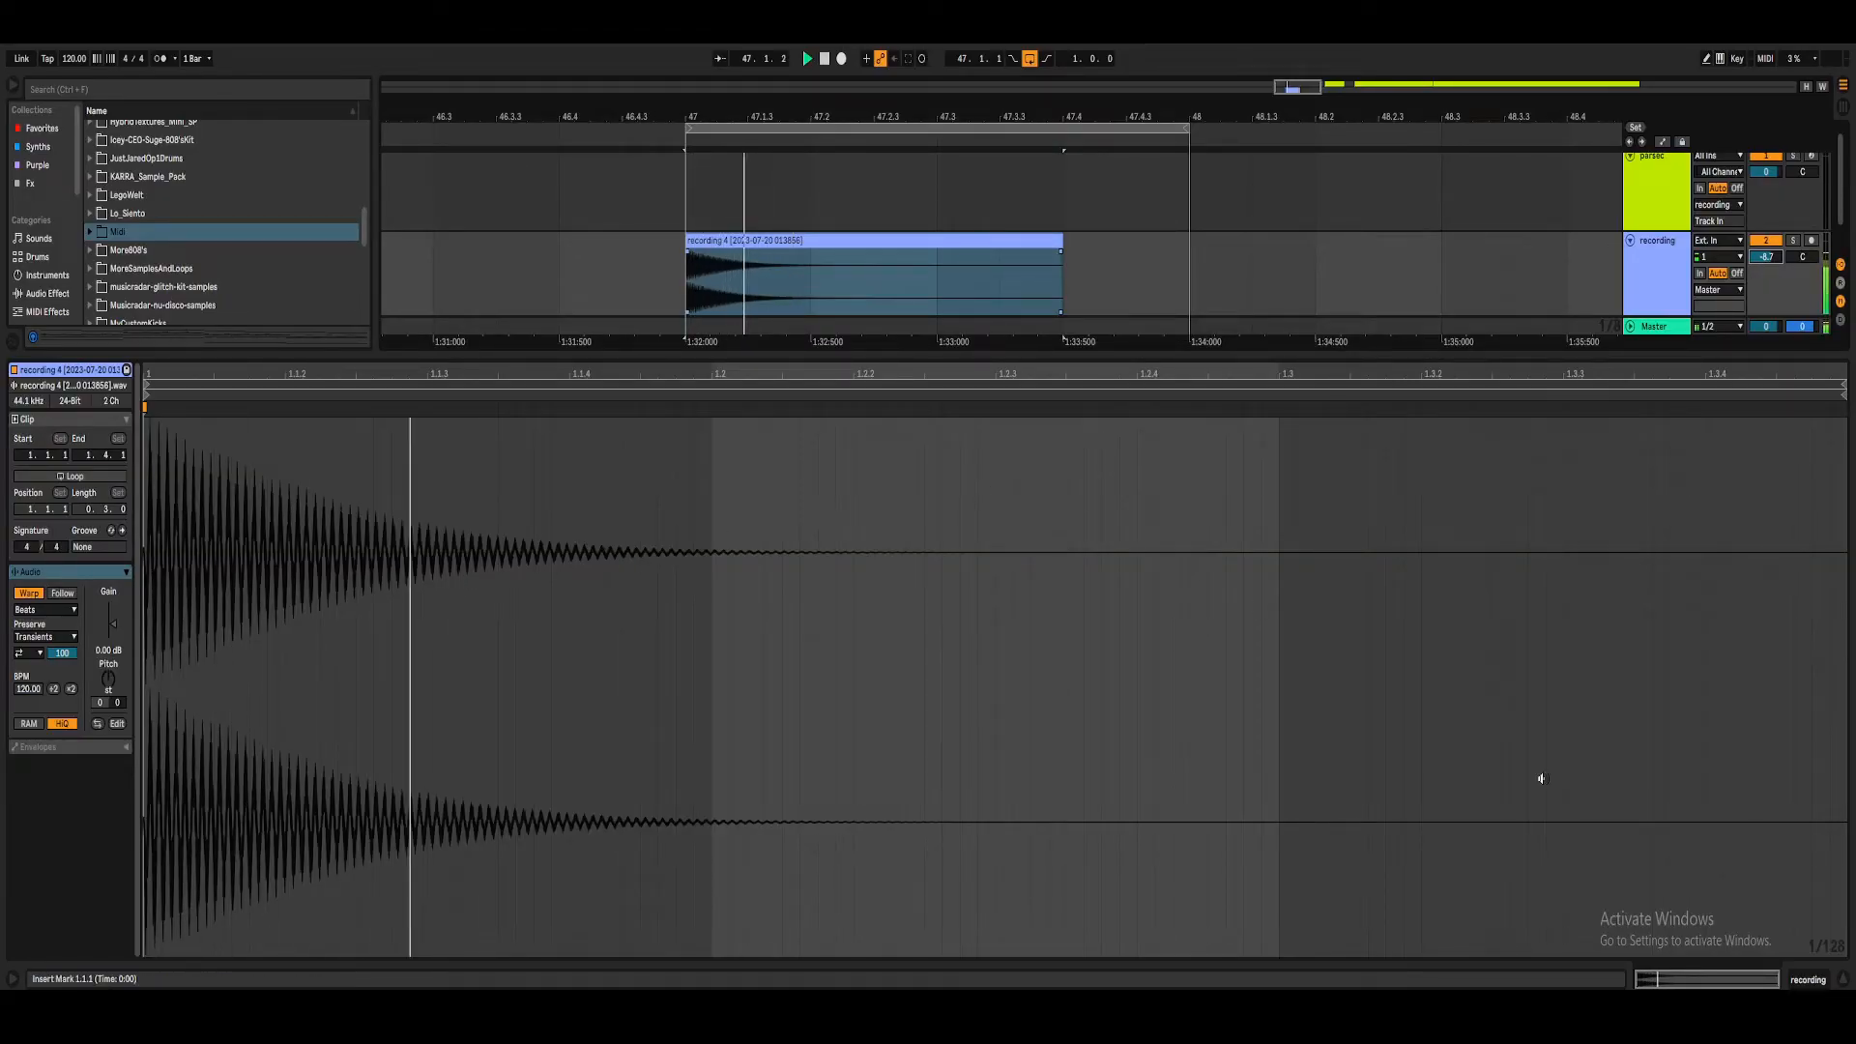
pyautogui.click(1842, 979)
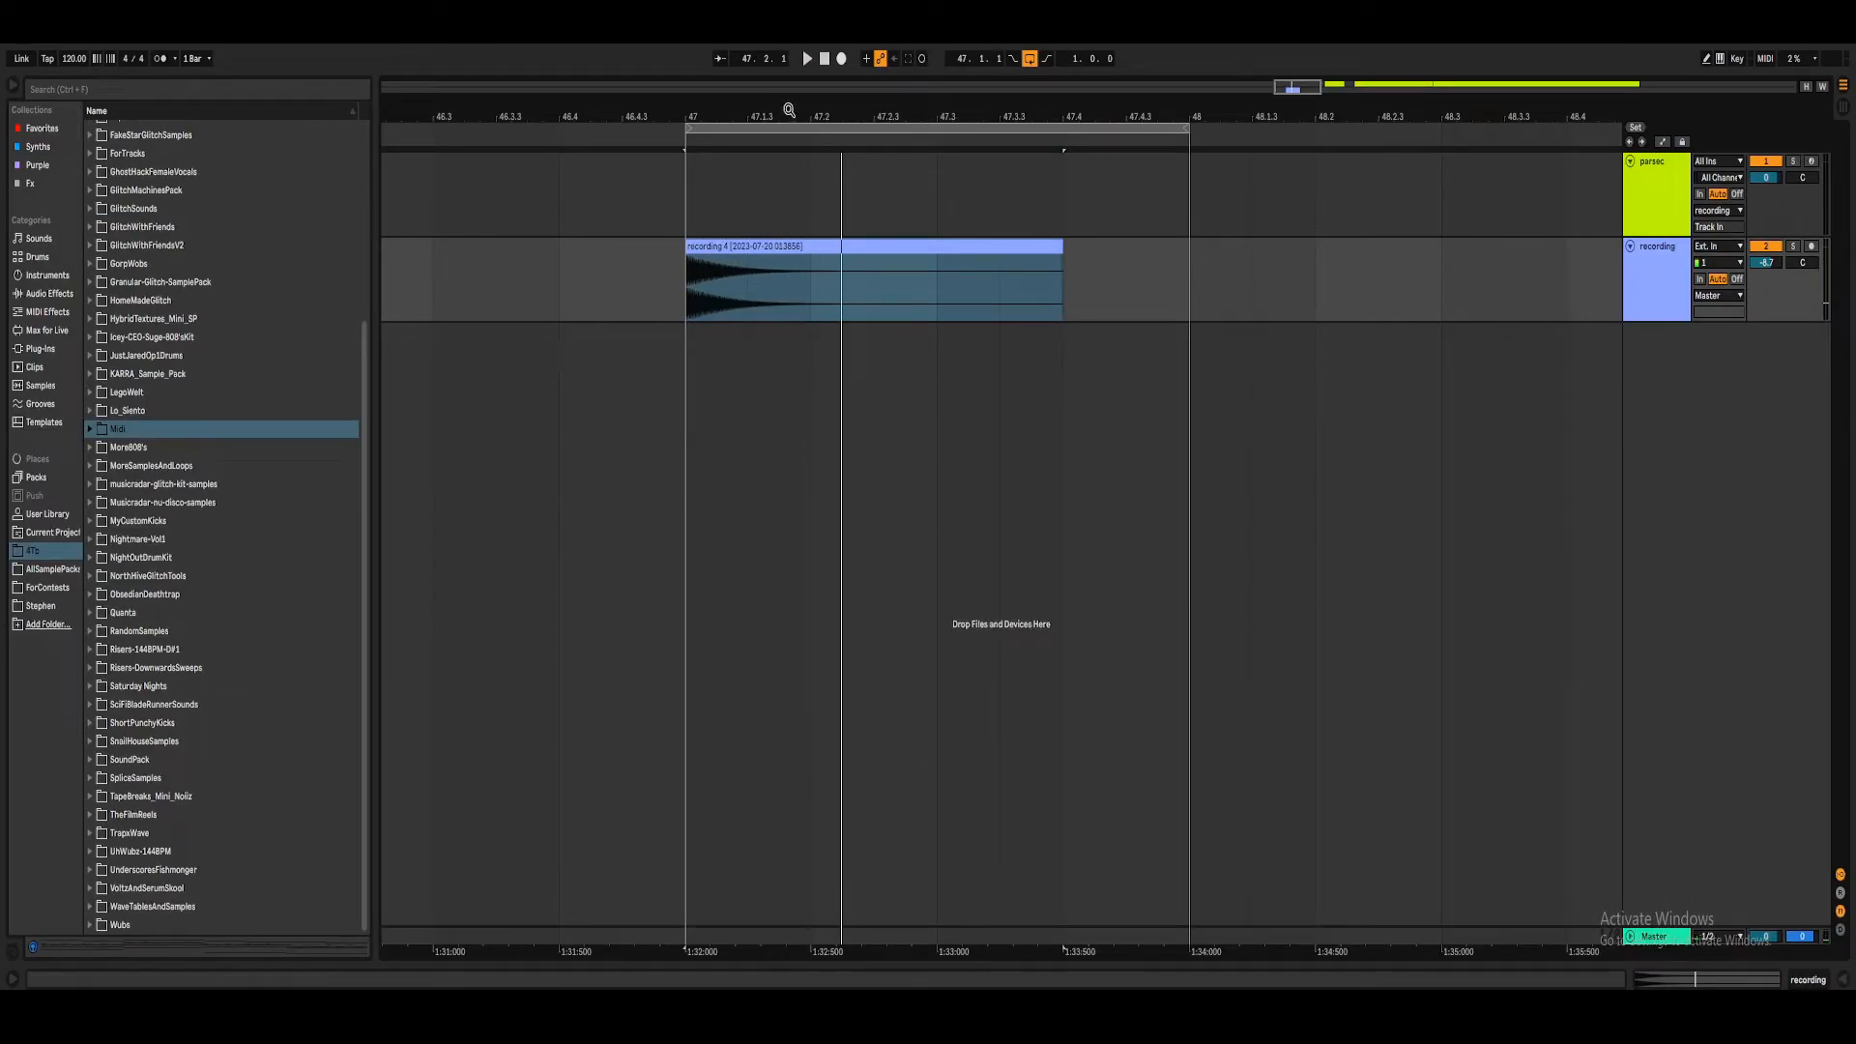
# Rename the consolidated recording clip to c2.
pyautogui.rightClick(883, 244)
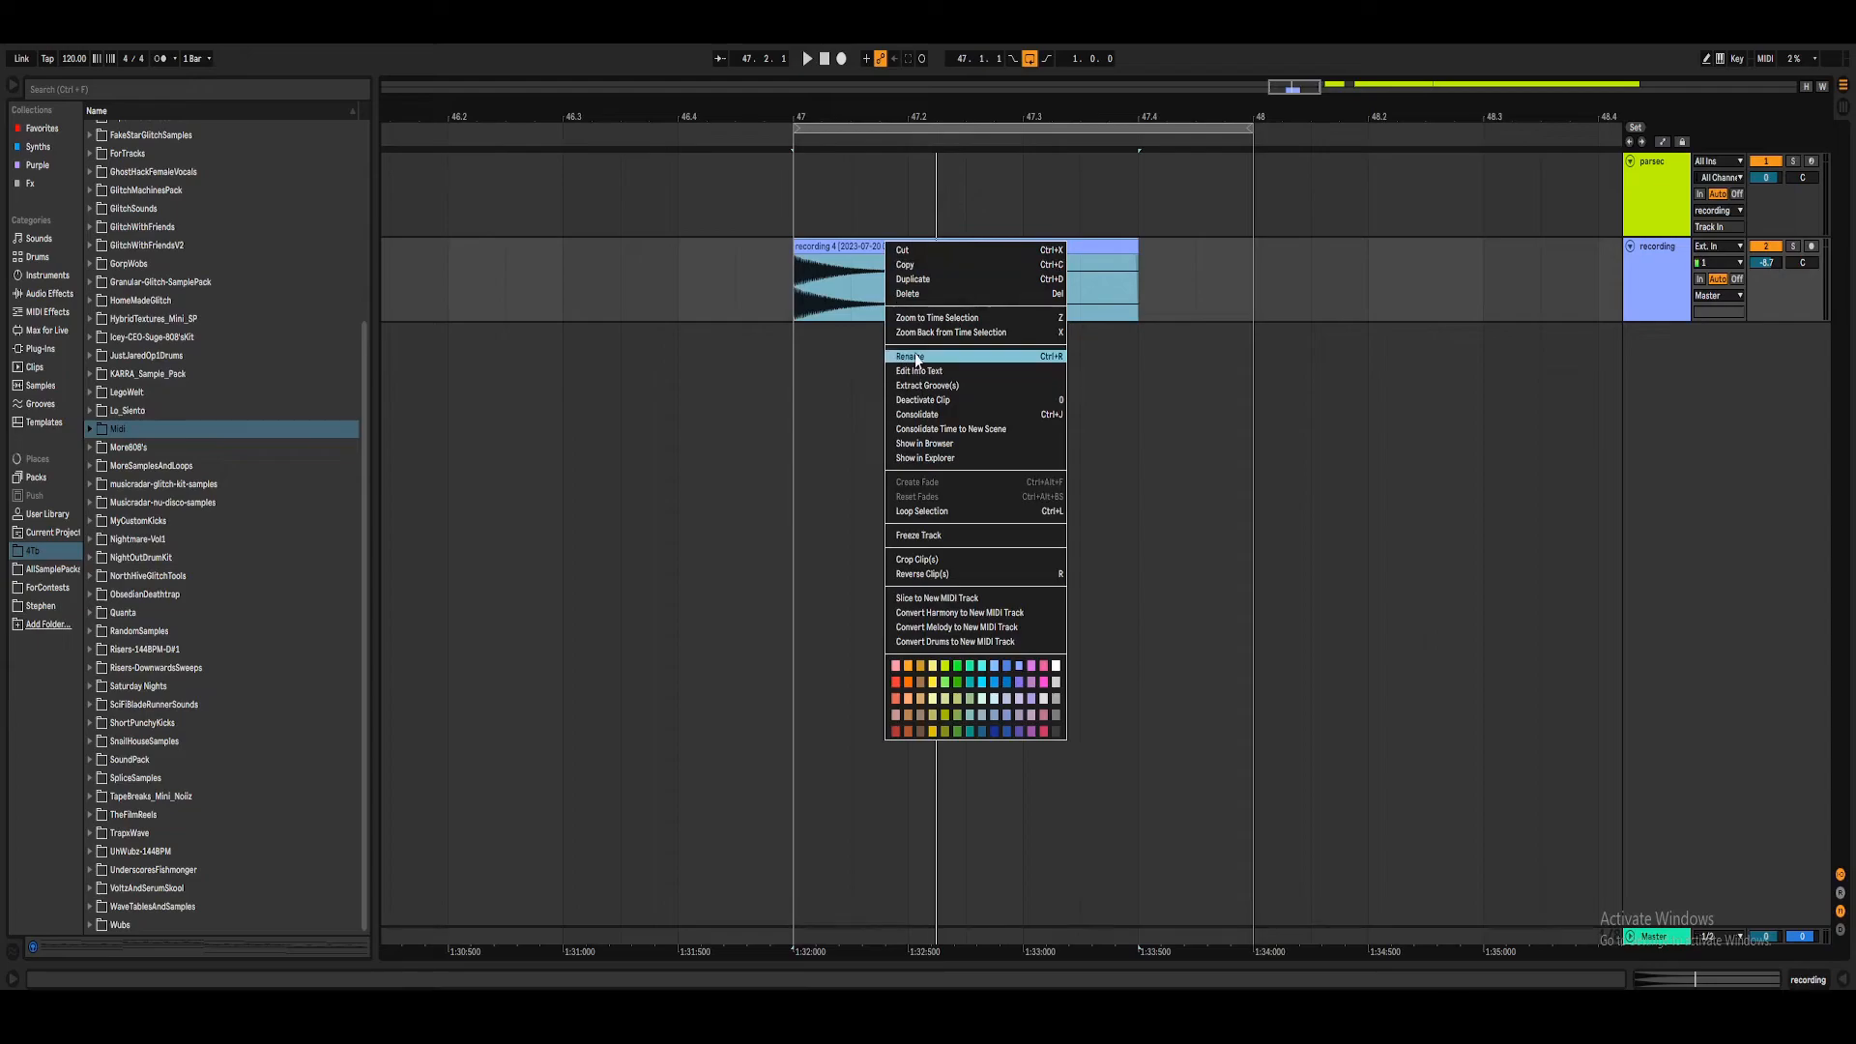
pyautogui.click(915, 359)
pyautogui.write('d2')
pyautogui.press('Return')
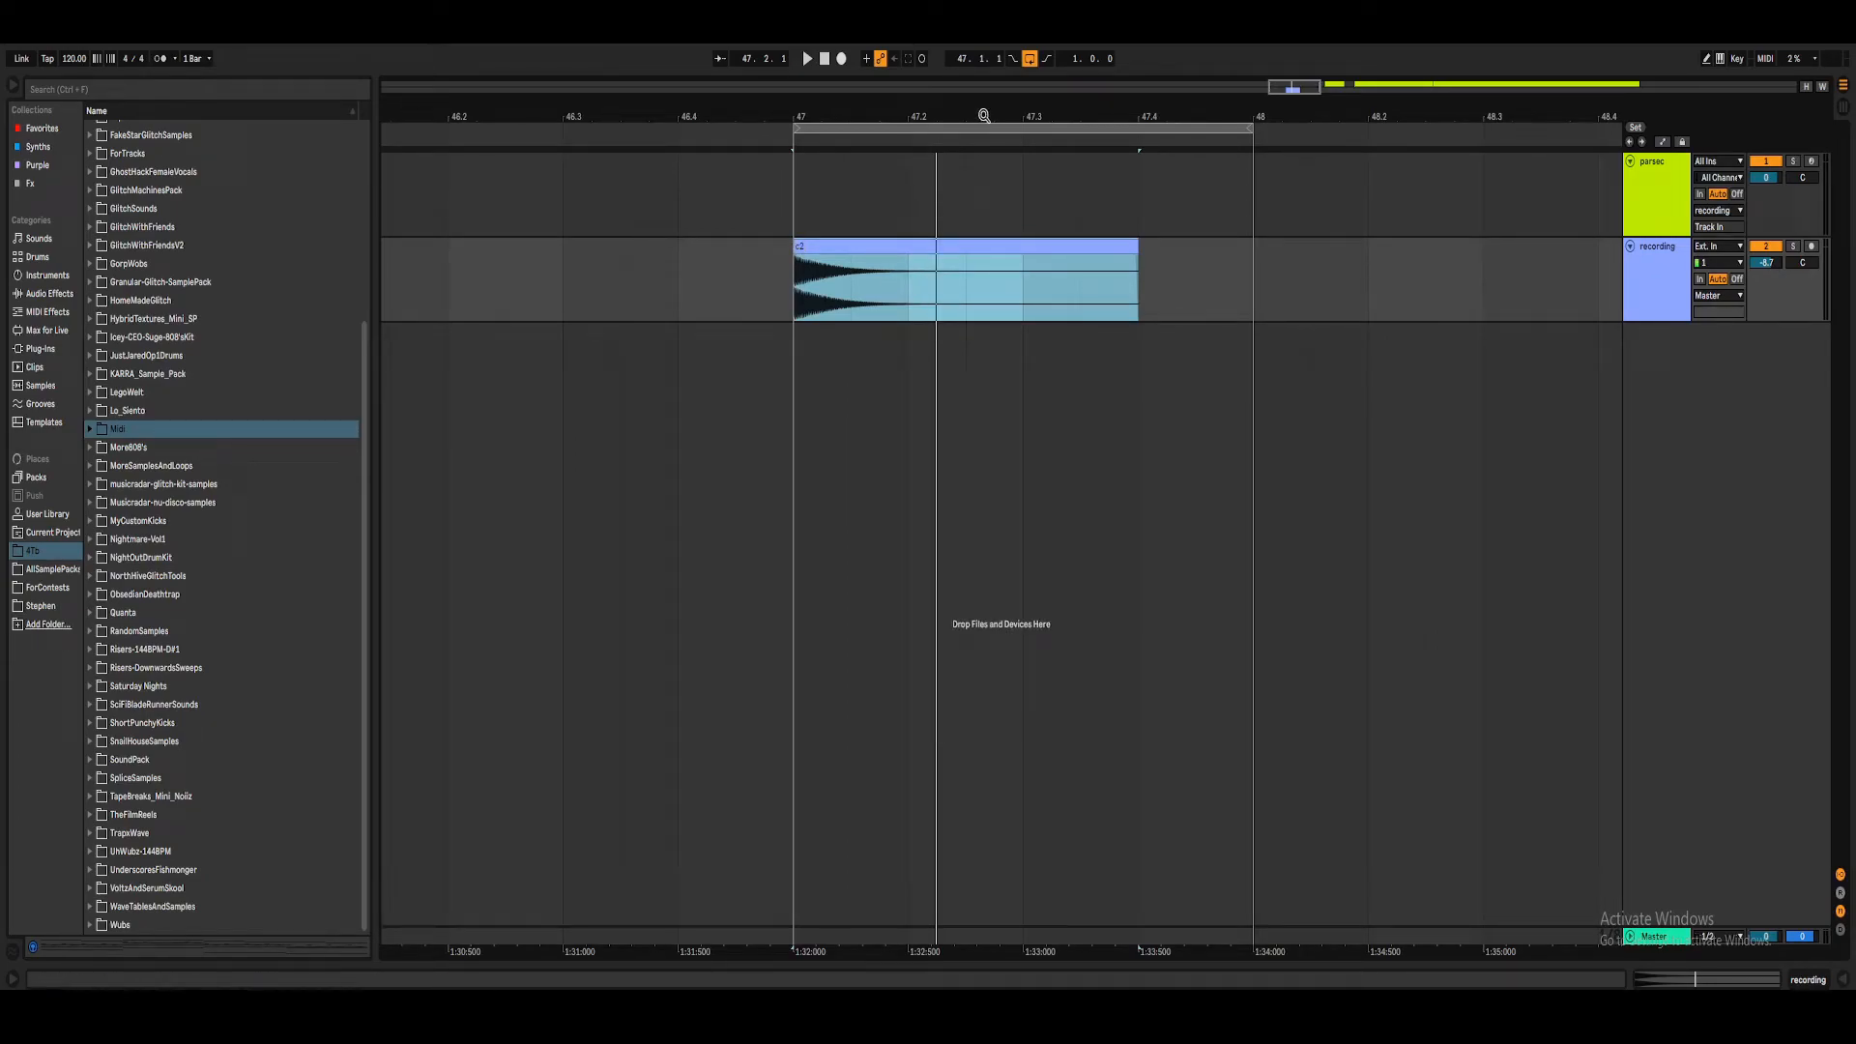
# Export the selected three beats of the recording track as the WAV file c2-parsecbells3rec in the RandomSamples folder.
pyautogui.scroll(-3, 958, 184)
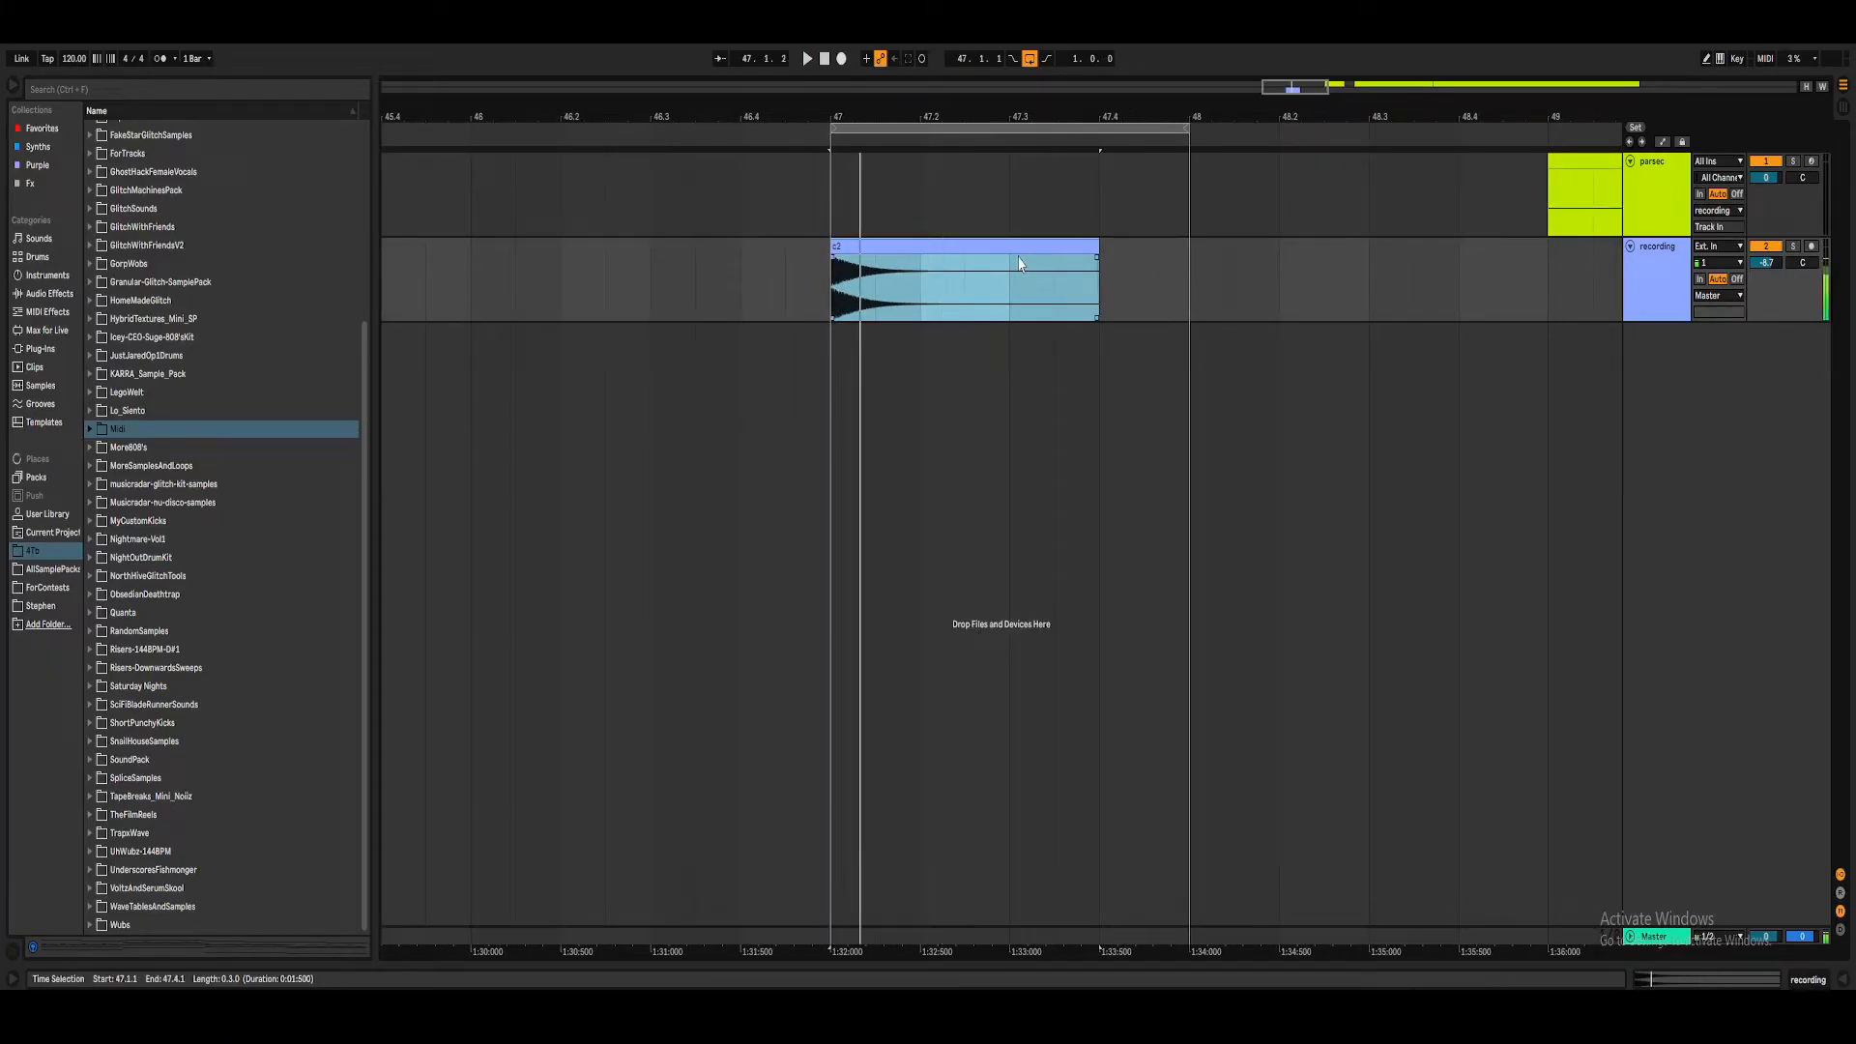
pyautogui.hotkey('ctrl', 'shift', 'r')
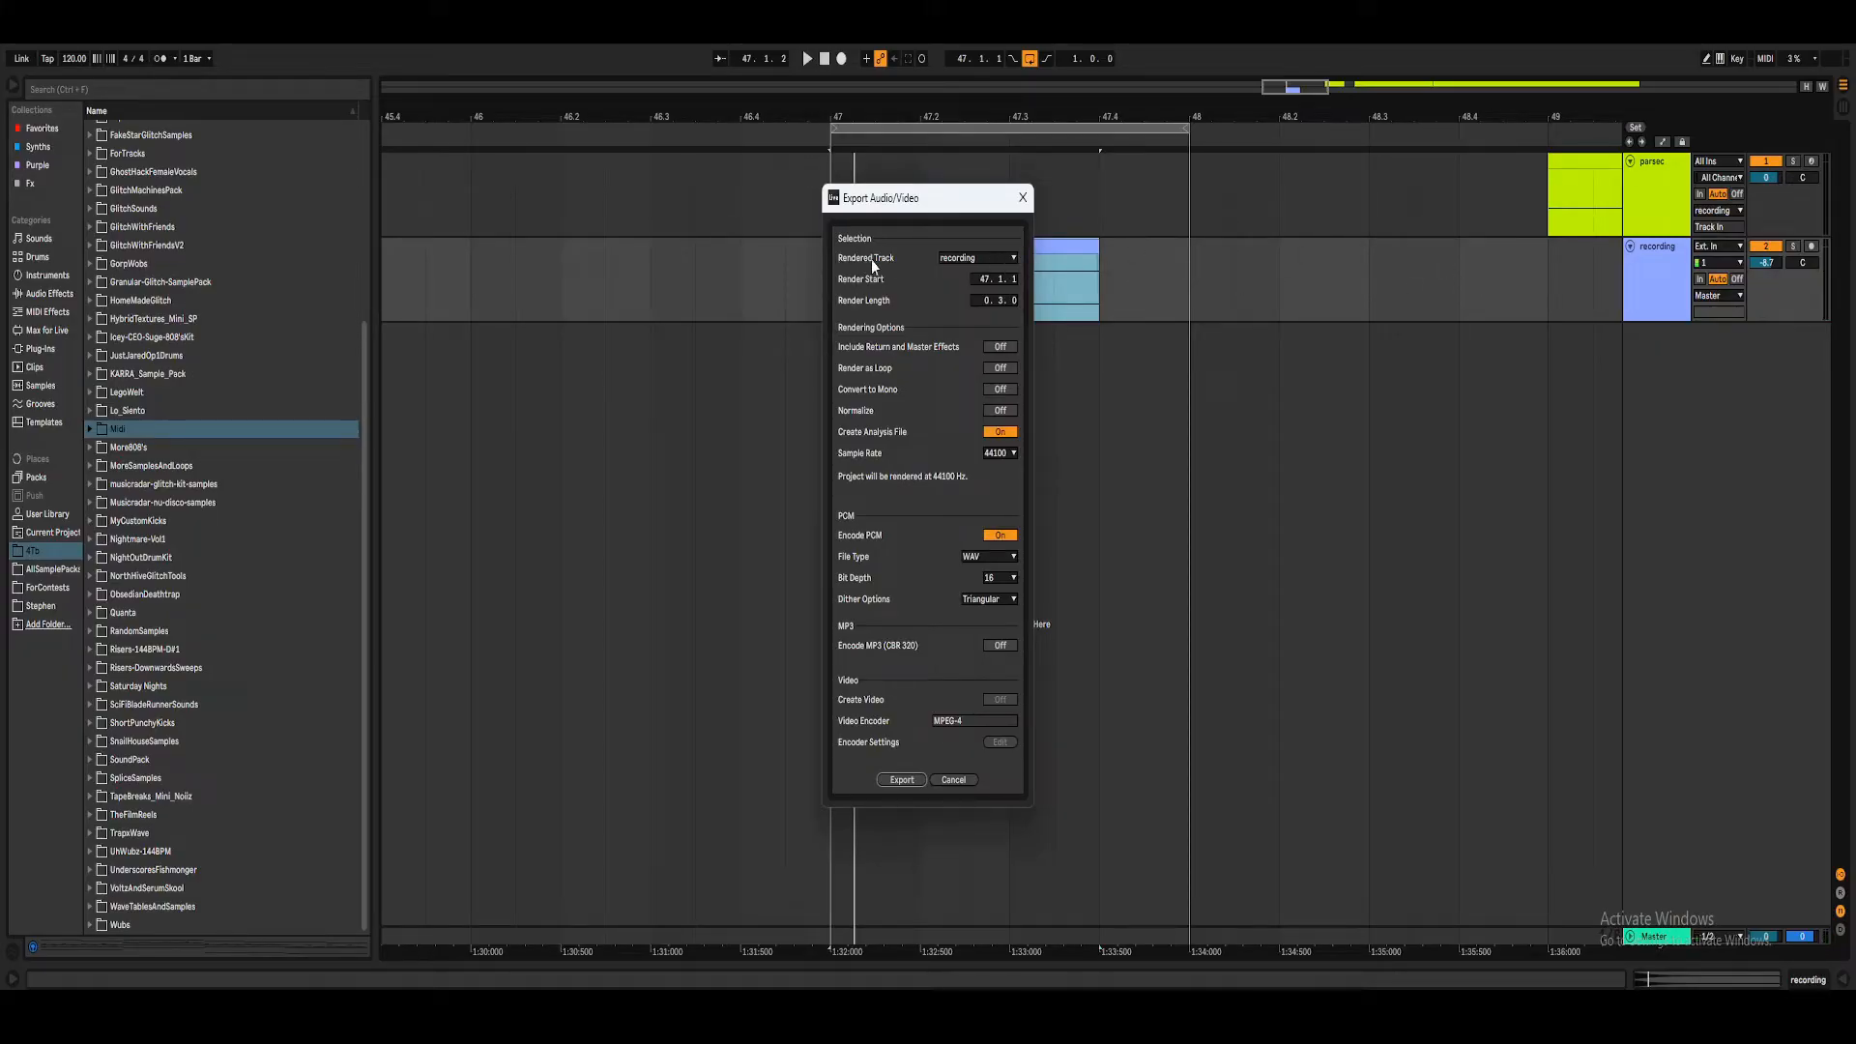
pyautogui.click(901, 780)
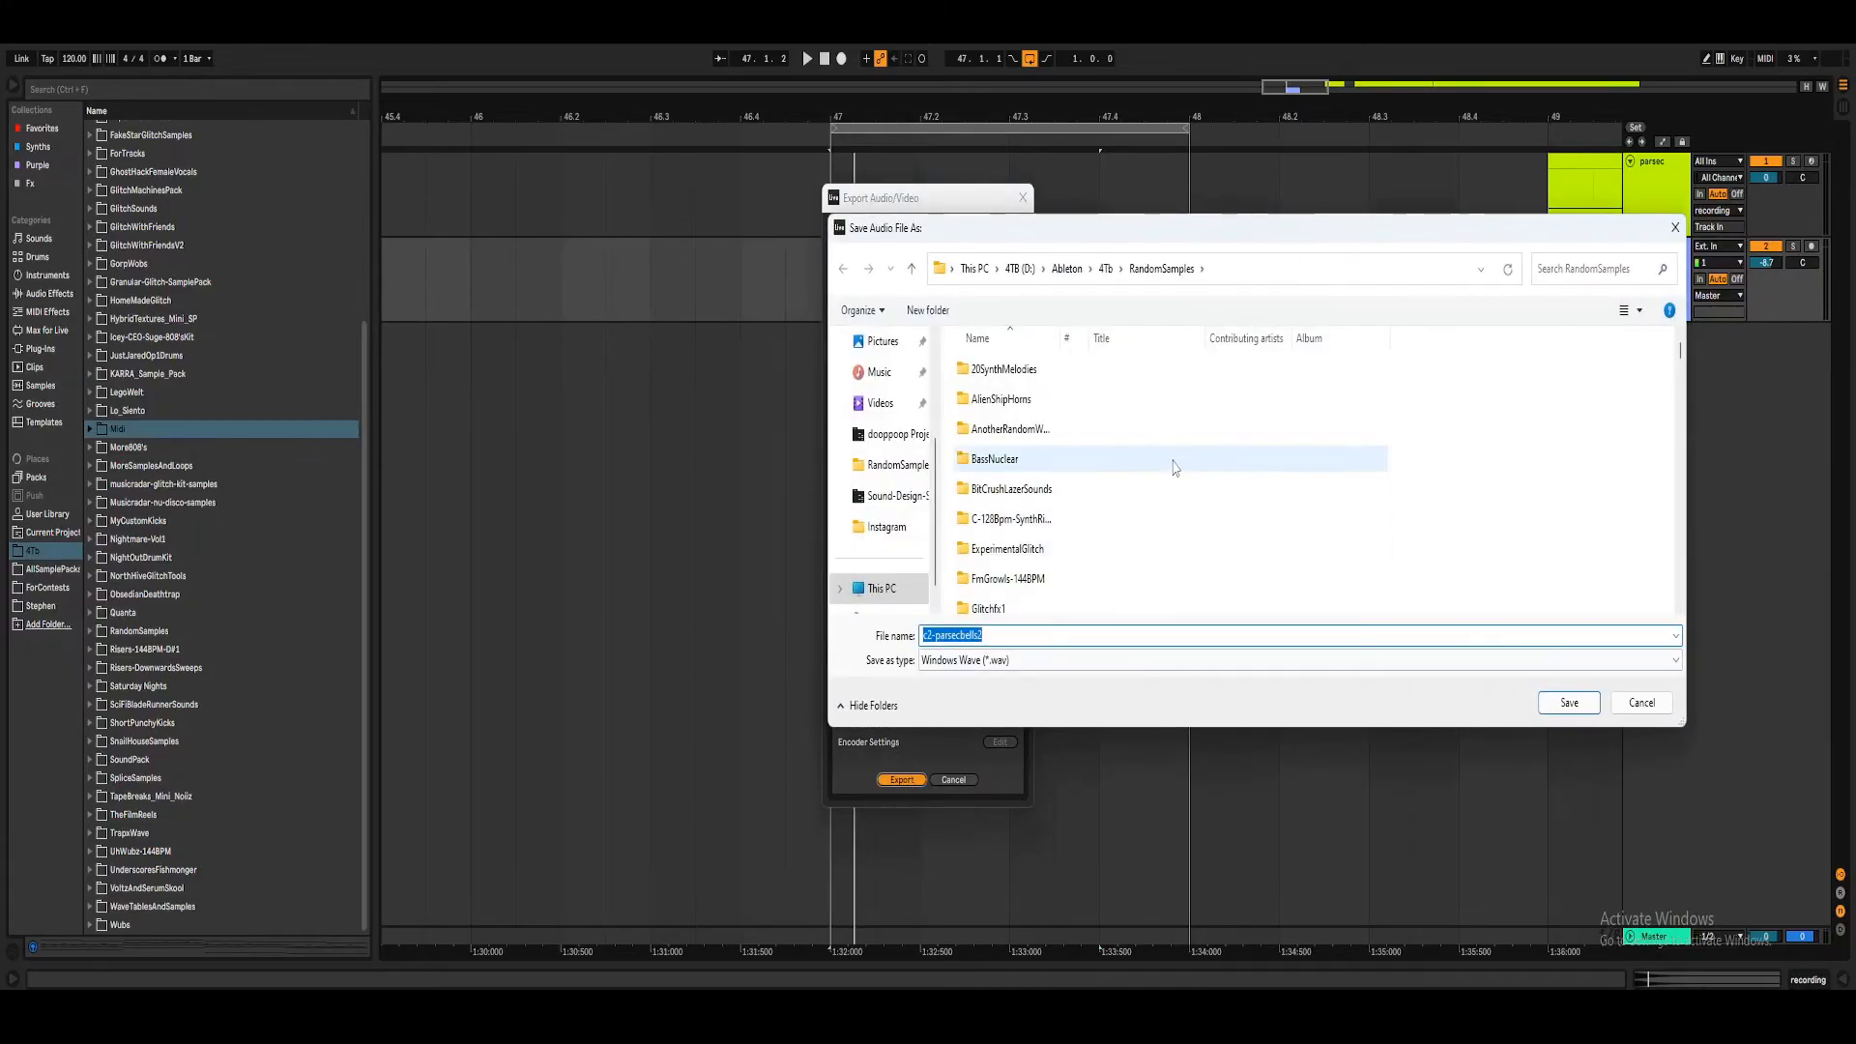
pyautogui.click(999, 636)
pyautogui.press('BackSpace')
pyautogui.write('3rec')
pyautogui.press('Return')
# Insert a new MIDI track below the recording track and load the Serum_x64 synth onto it.
pyautogui.rightClick(1778, 446)
pyautogui.click(1741, 456)
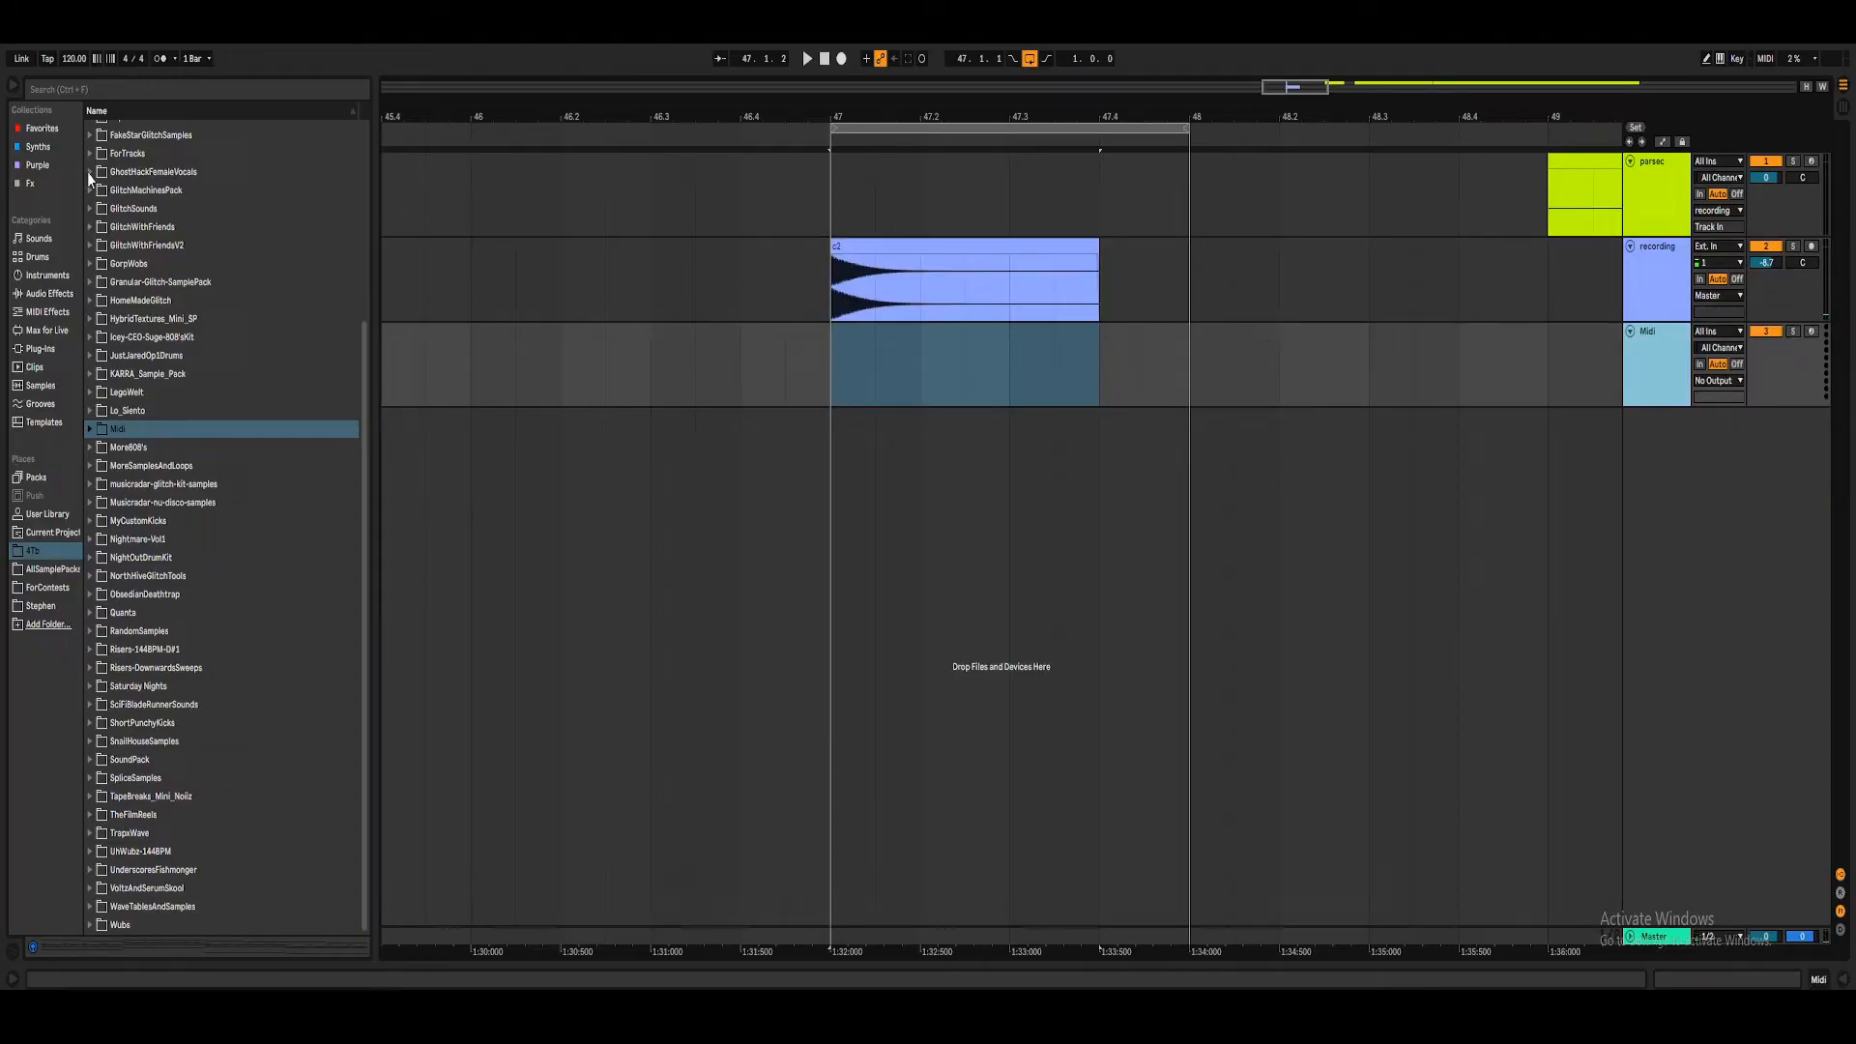
pyautogui.click(56, 147)
pyautogui.click(132, 230)
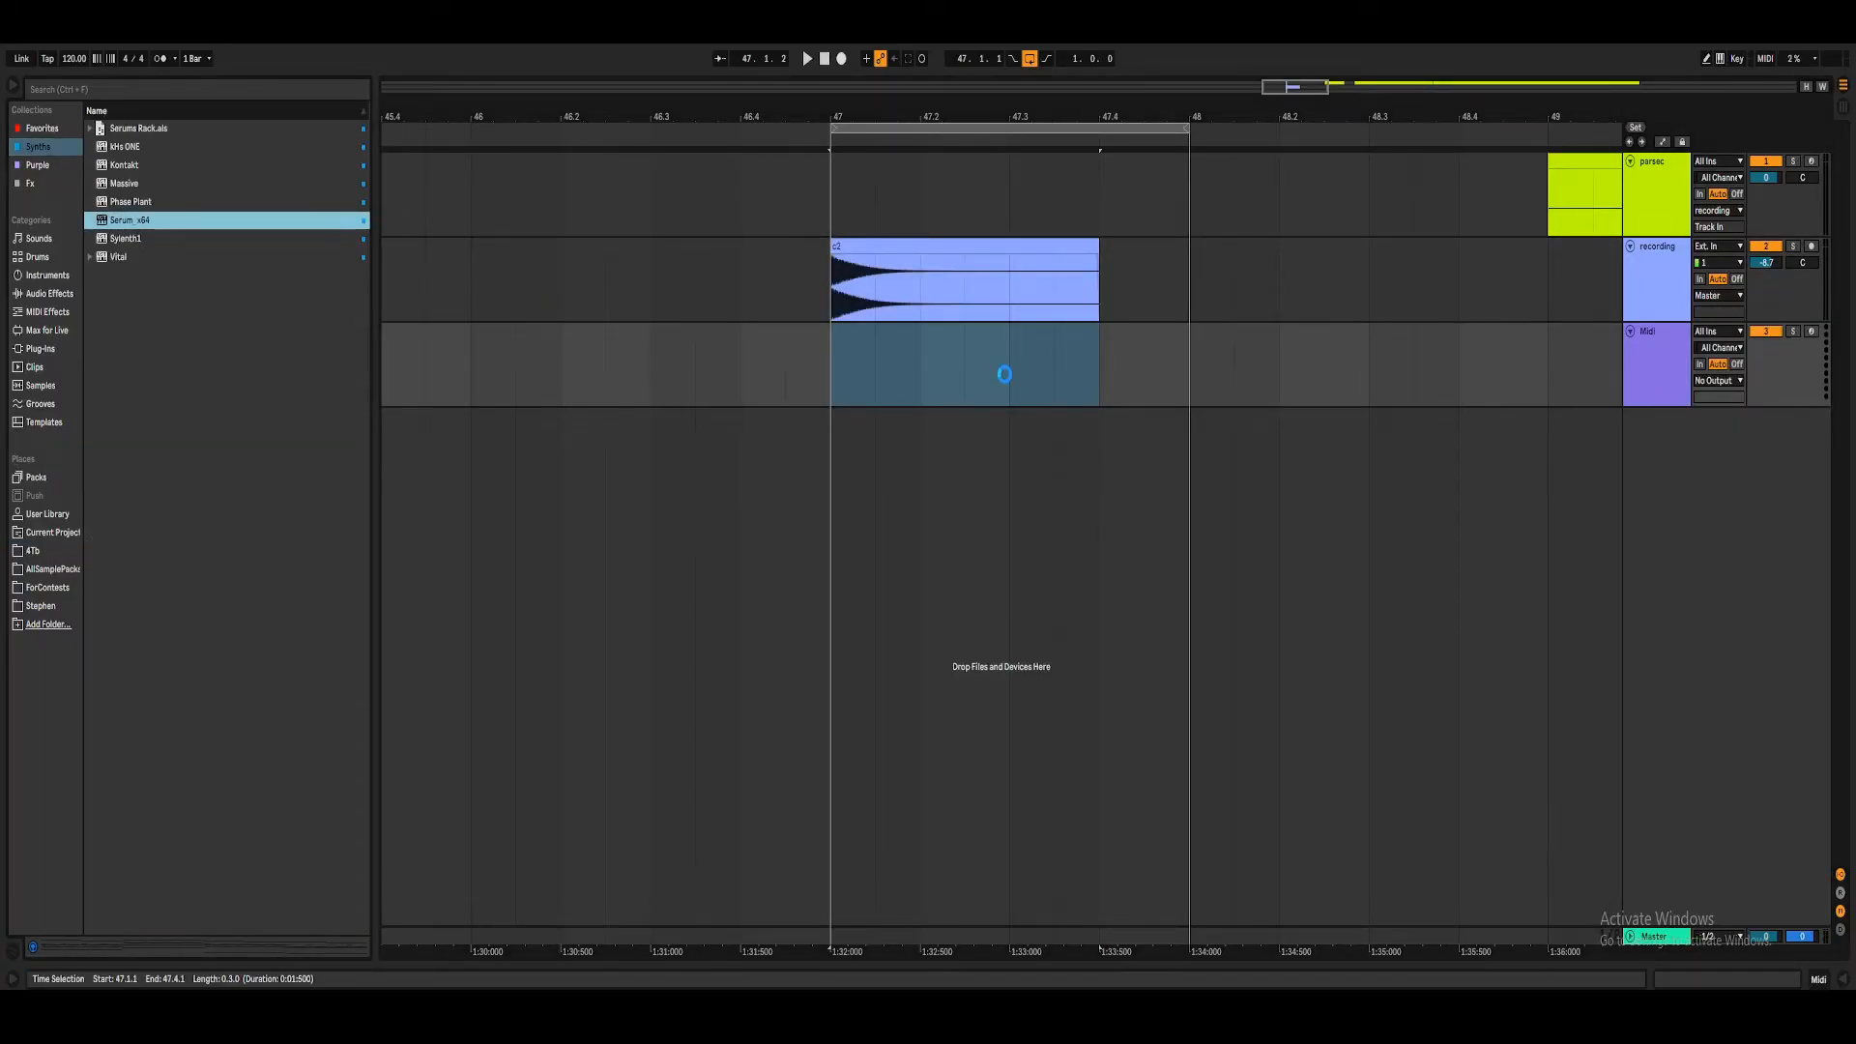
pyautogui.press('Return')
pyautogui.click(937, 356)
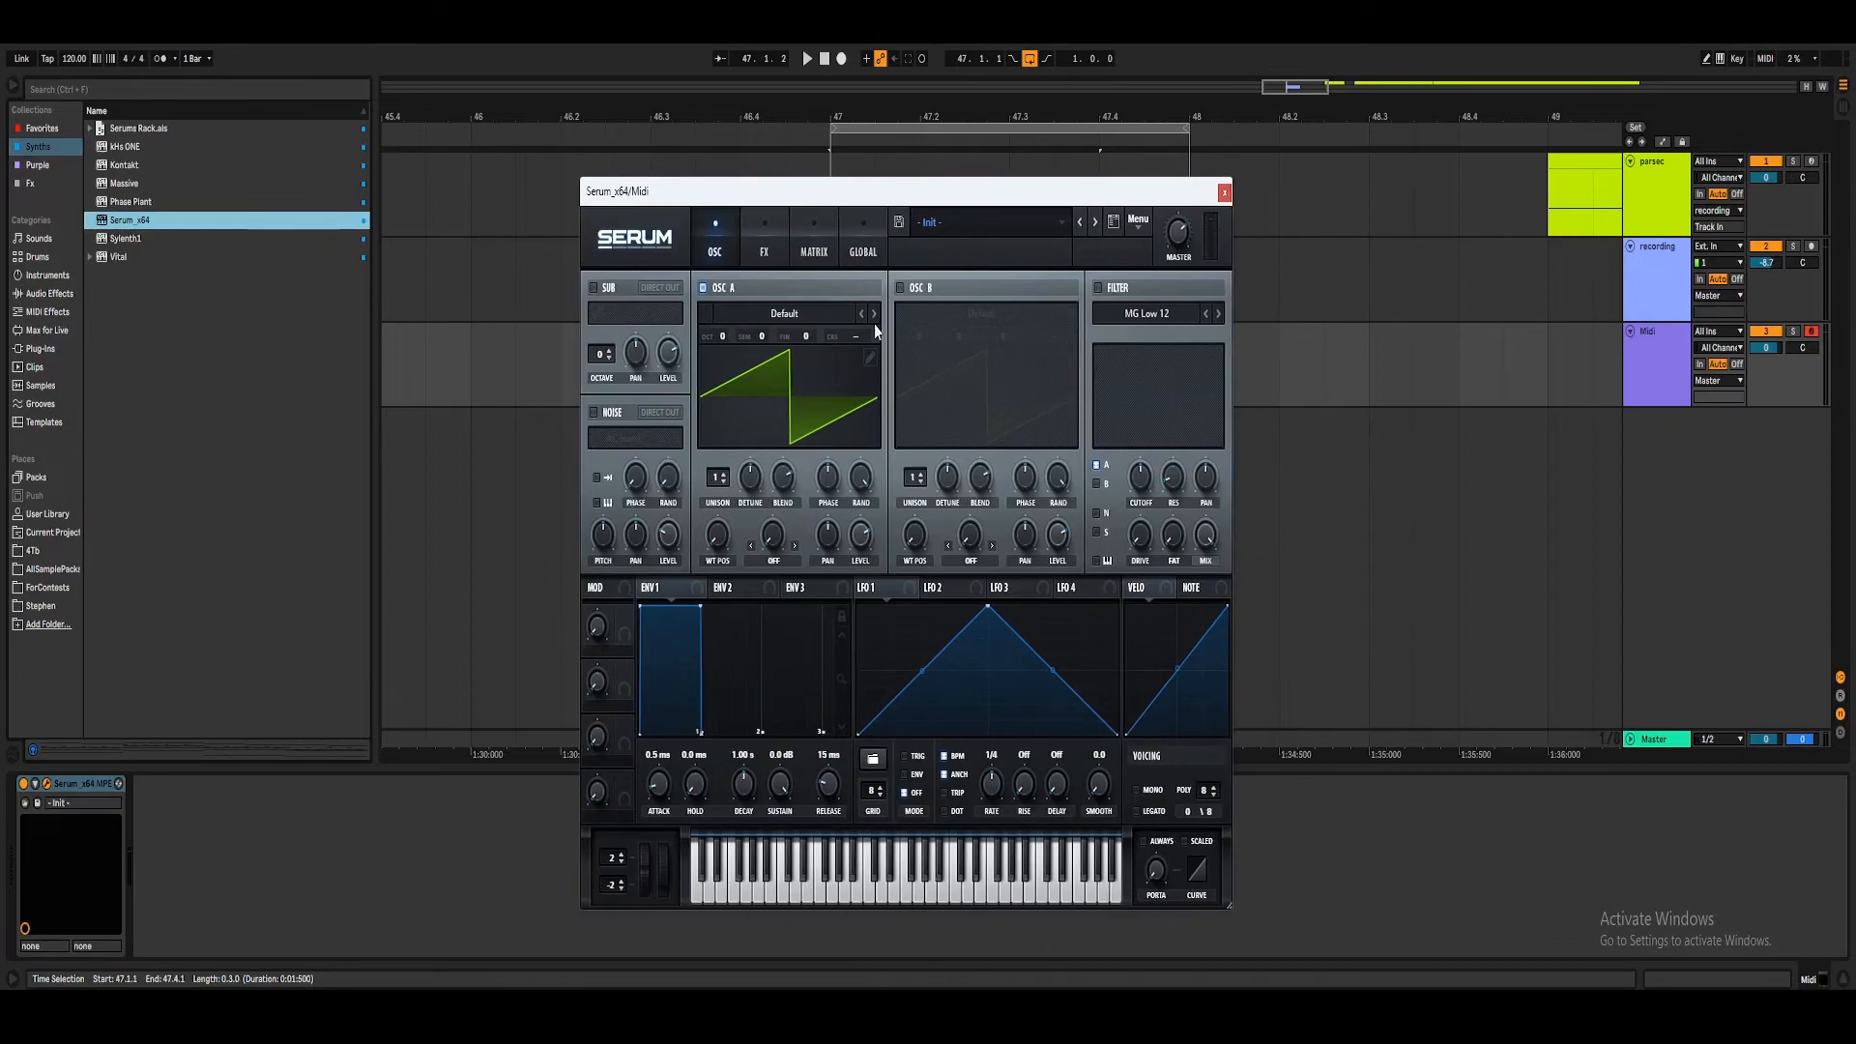
# Set the import split pitch in Oscillator A's wavetable editor by entering the formula c2.
pyautogui.click(1006, 729)
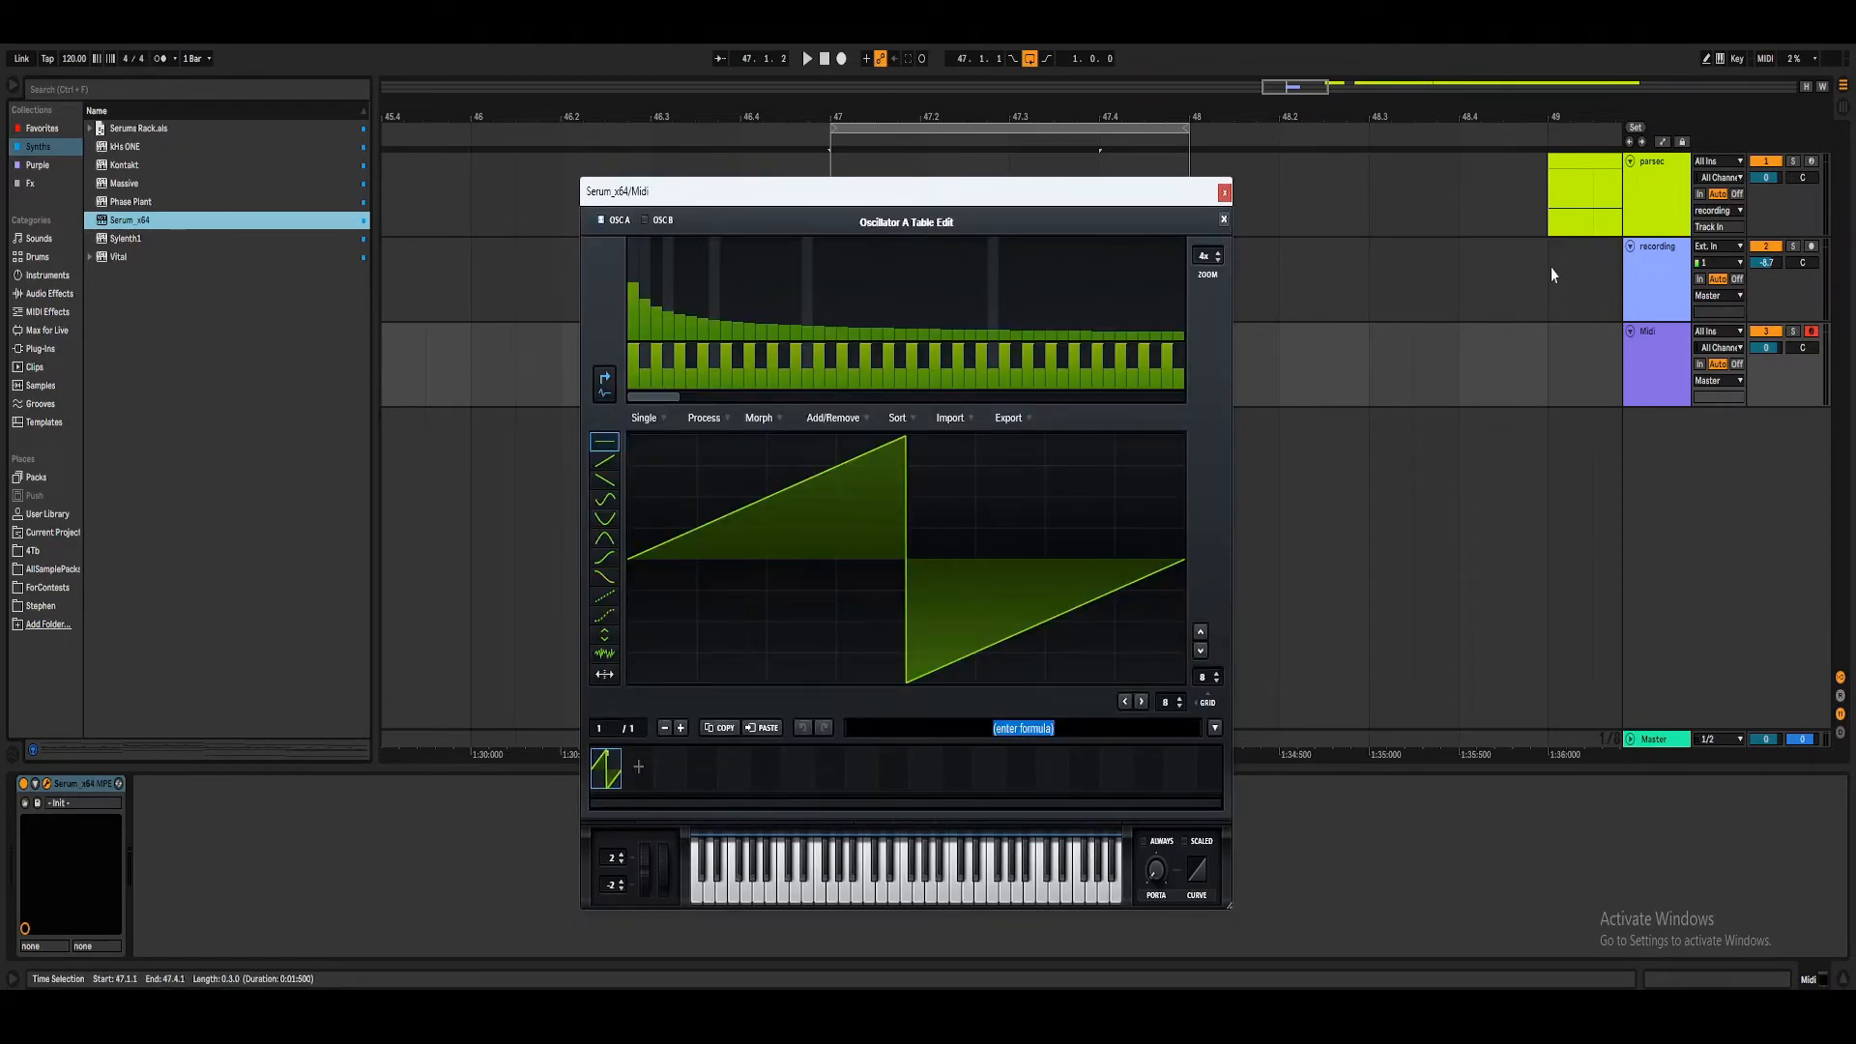
pyautogui.write('c2')
pyautogui.press('Return')
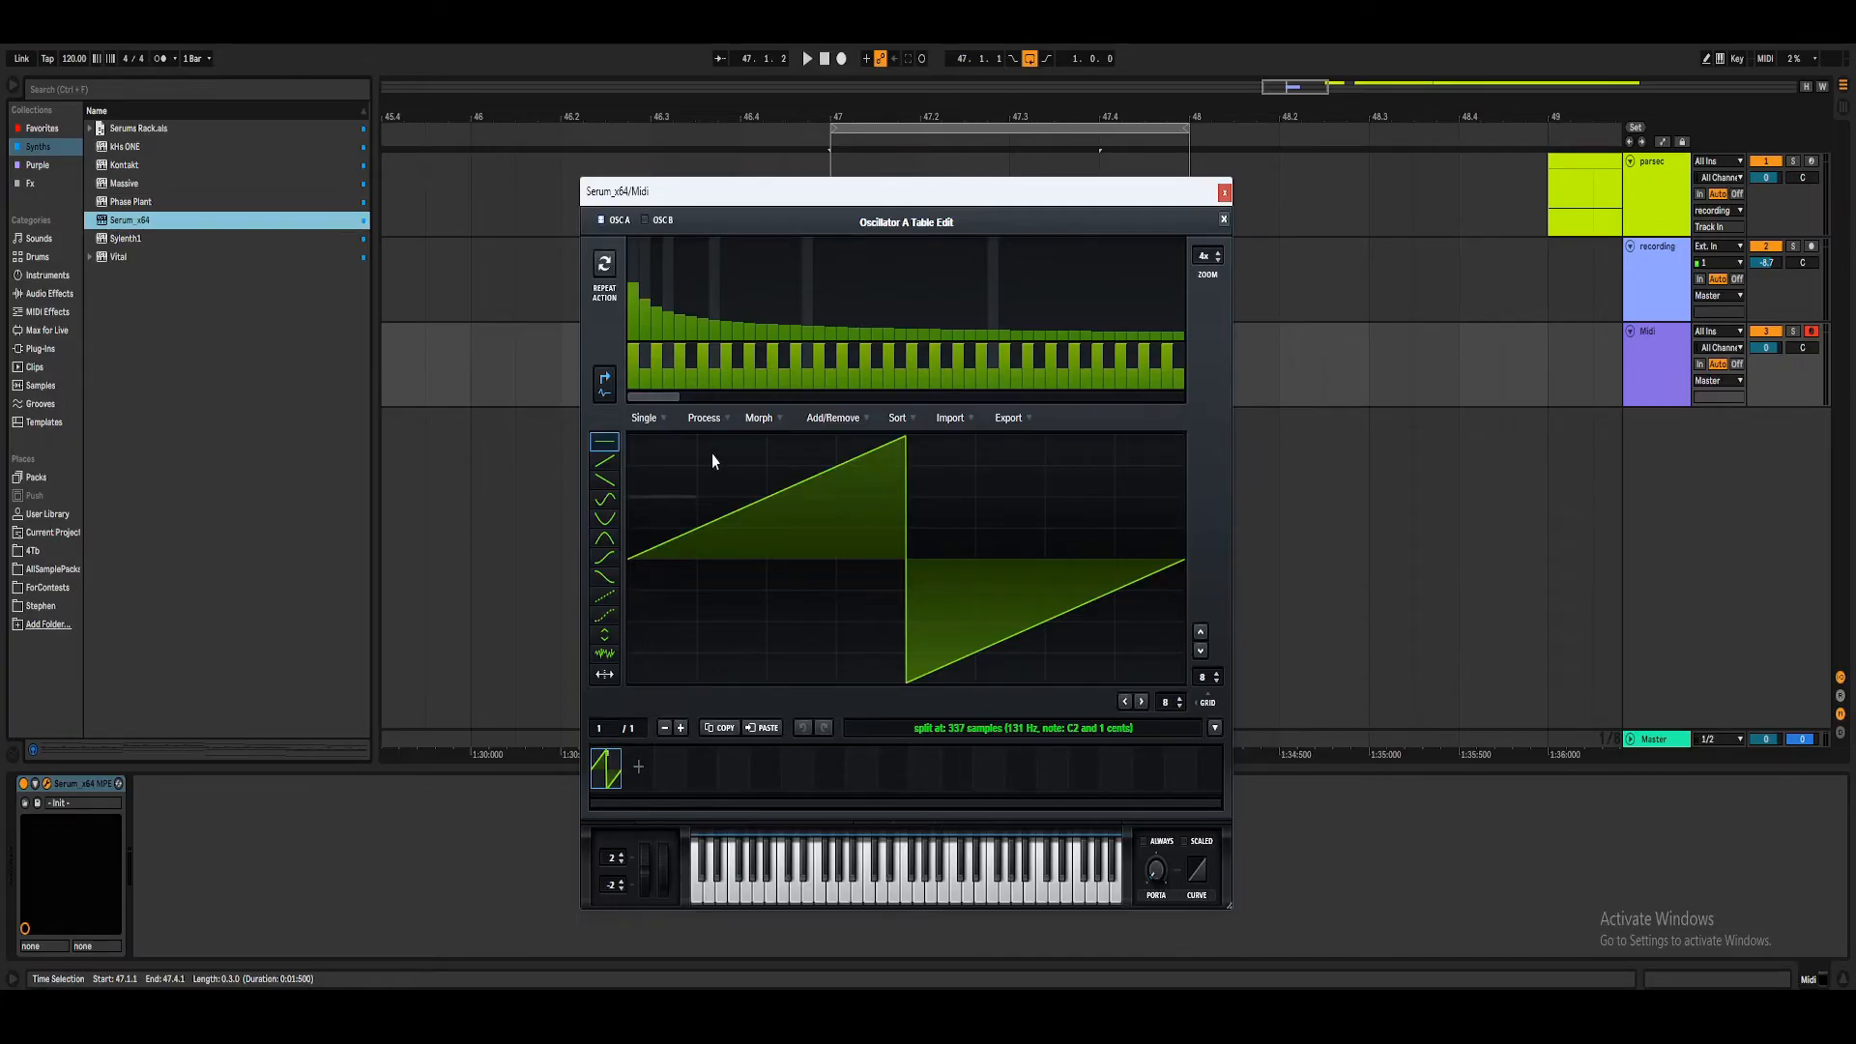
# Find c2-parsecbells3rec.wav among the samples, import it as Oscillator A's wavetable and close the table editor.
pyautogui.moveTo(865, 199); pyautogui.dragTo(834, 161)
pyautogui.click(33, 550)
pyautogui.scroll(-5, 199, 507)
pyautogui.scroll(8, 199, 507)
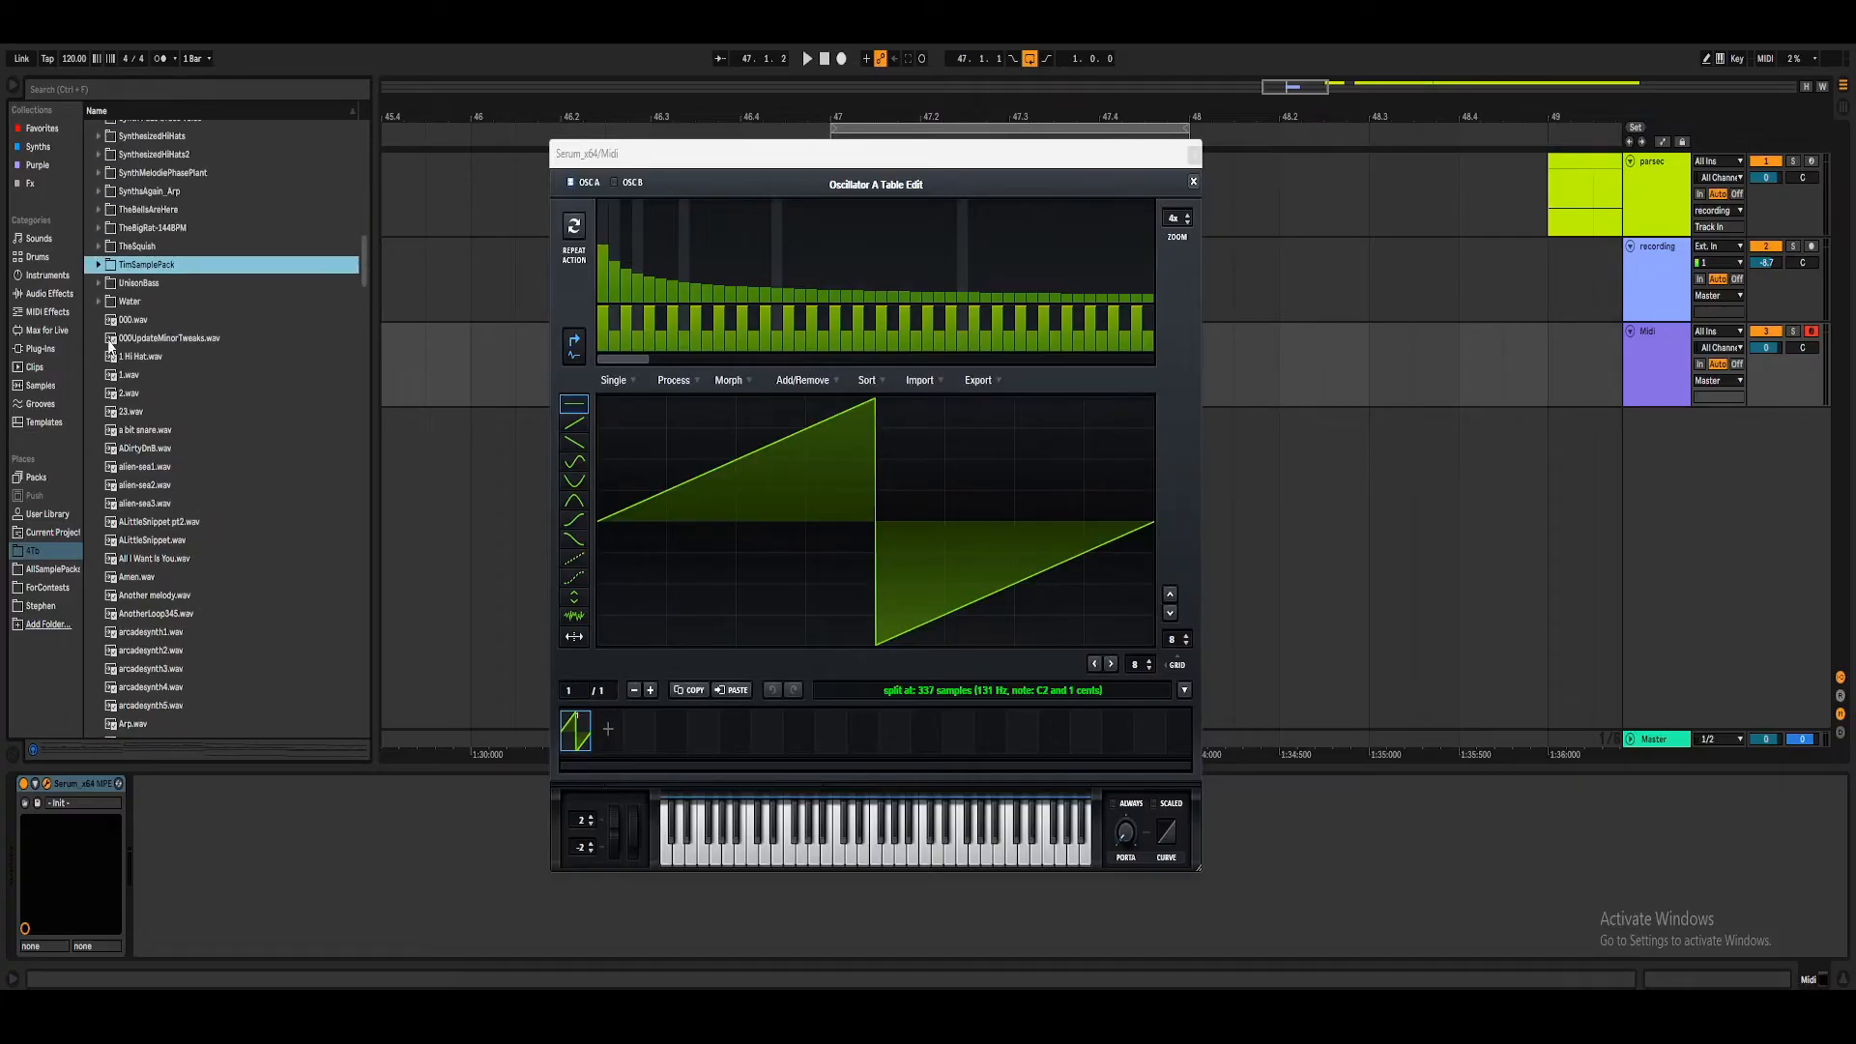
pyautogui.scroll(-10, 135, 331)
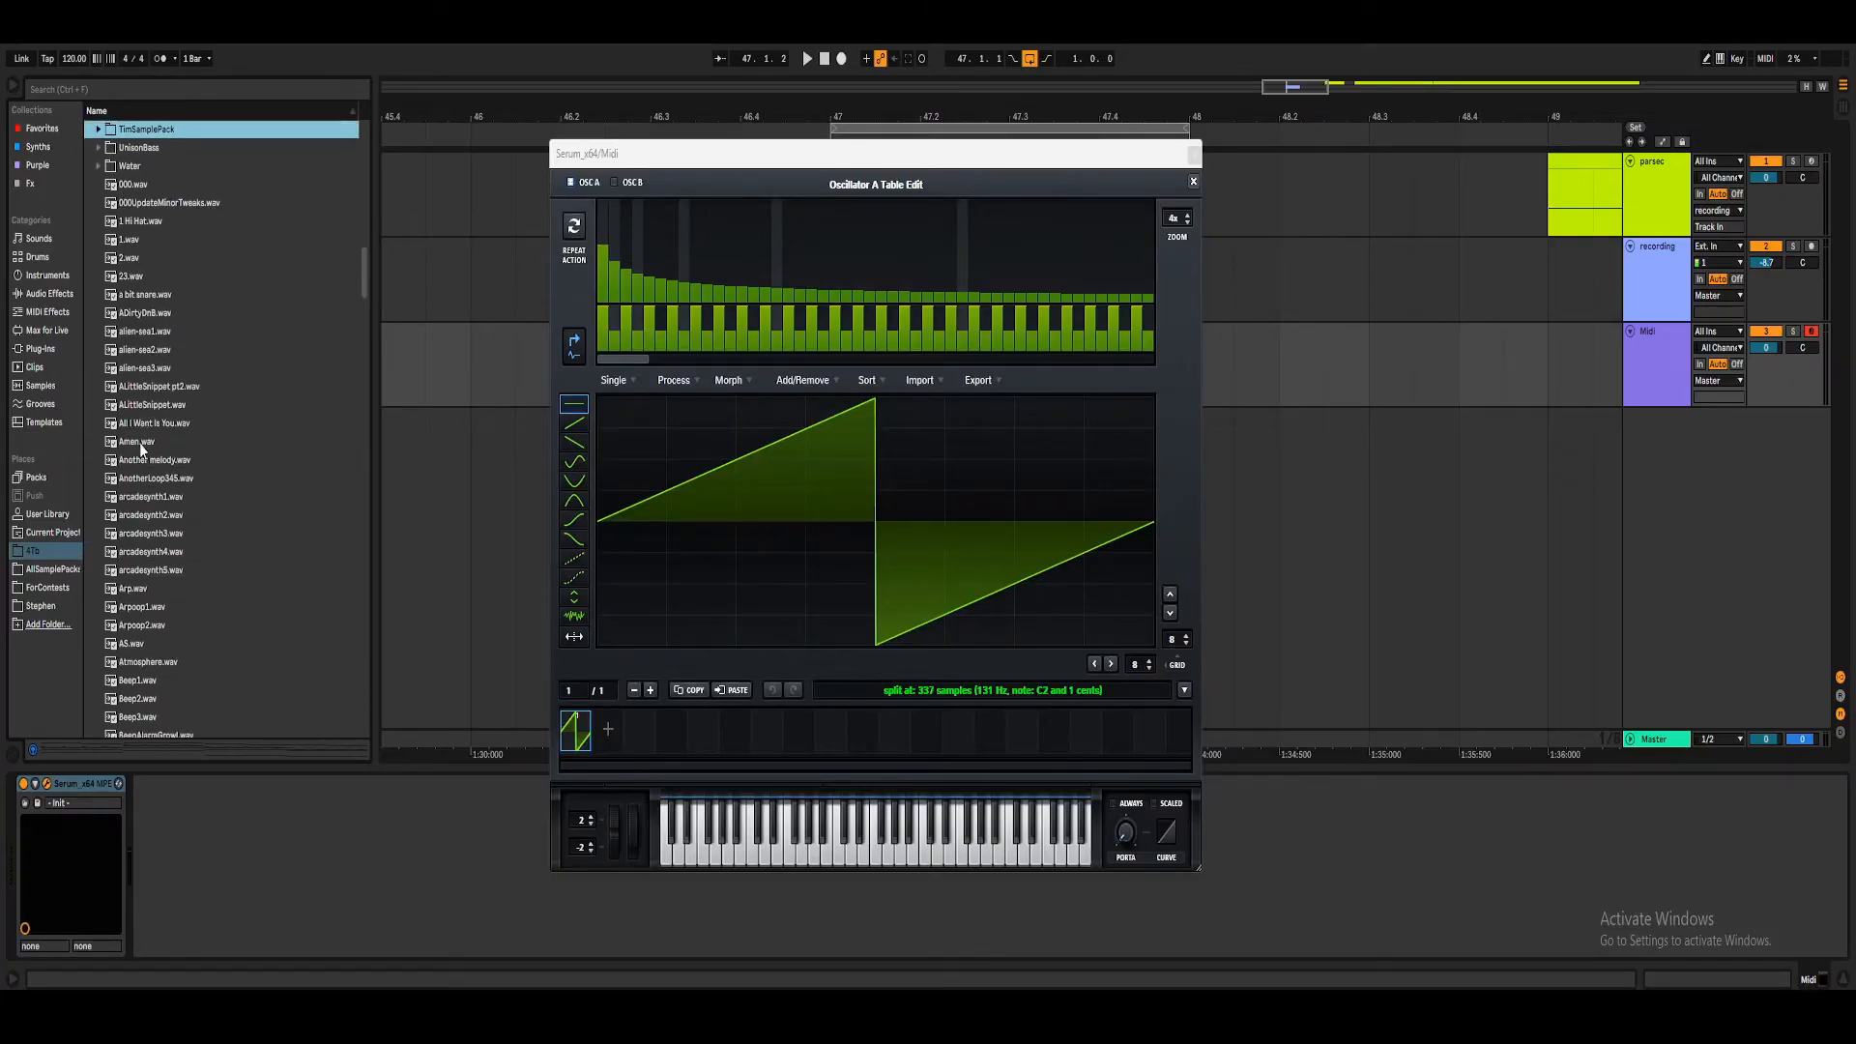
pyautogui.scroll(-4, 143, 526)
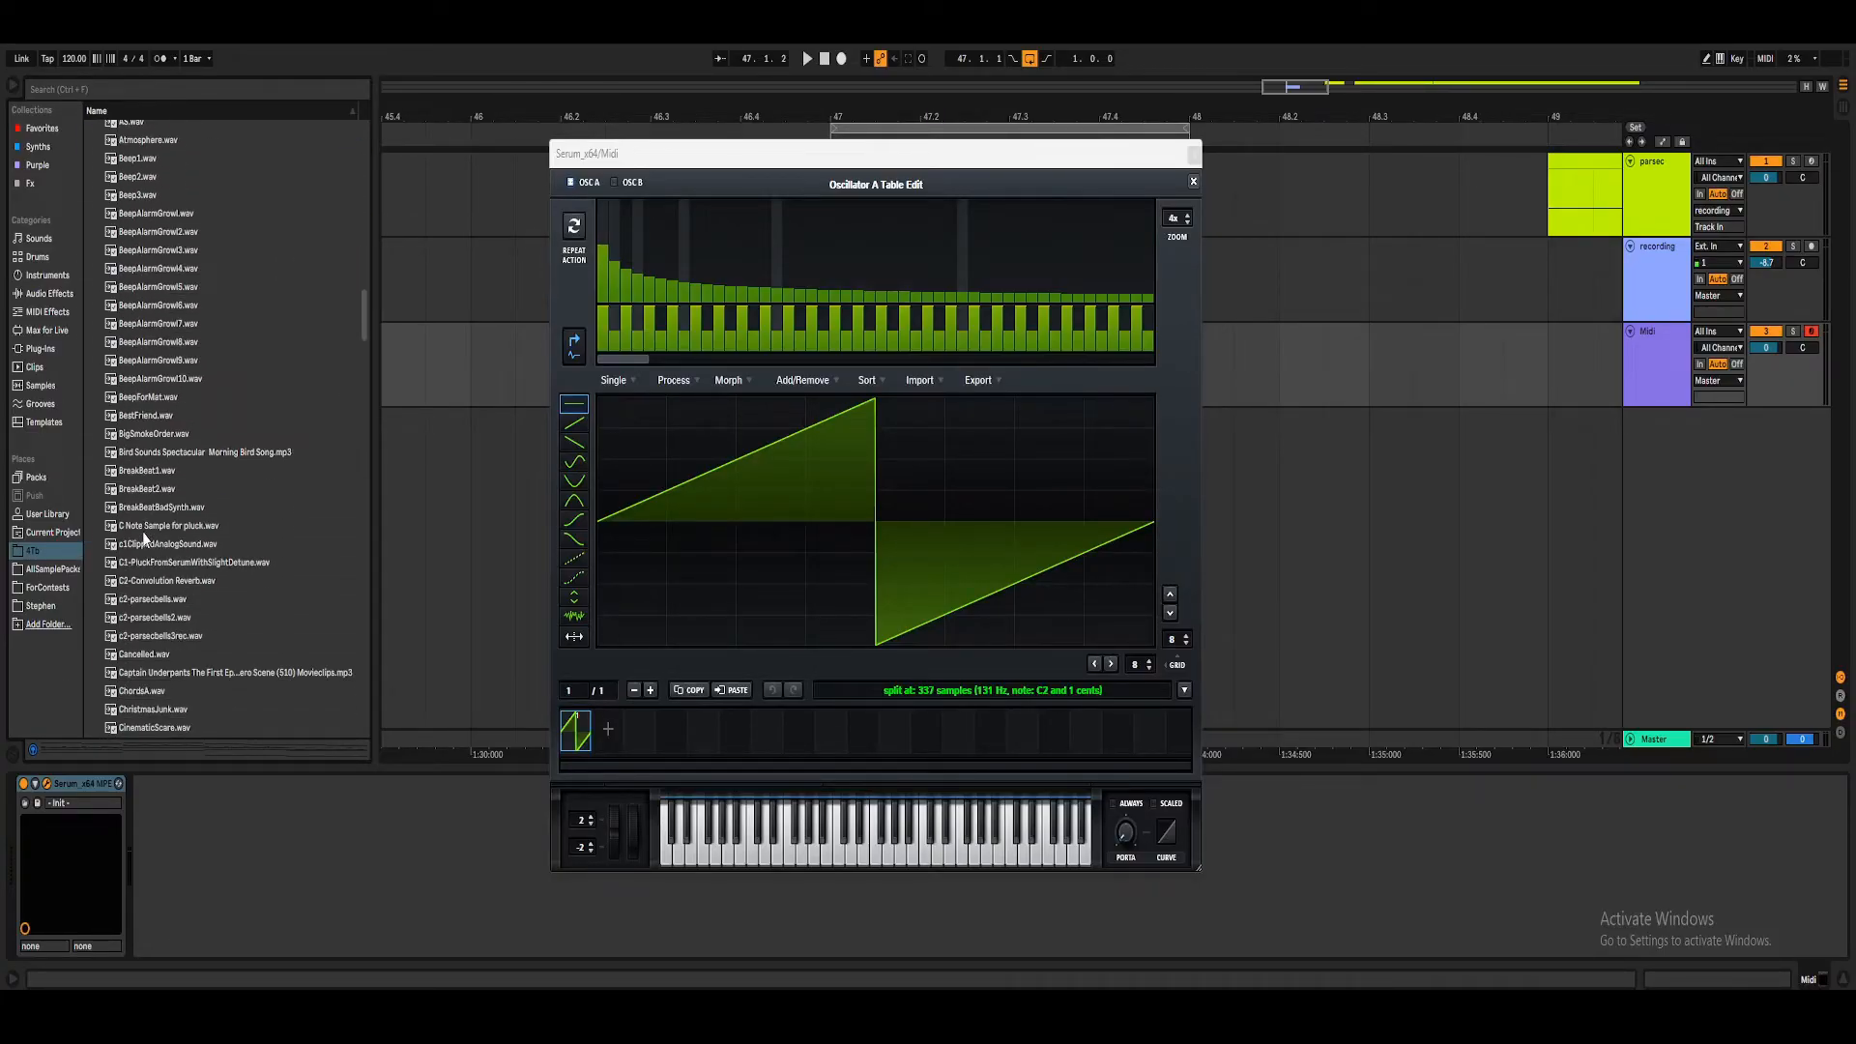
pyautogui.click(174, 638)
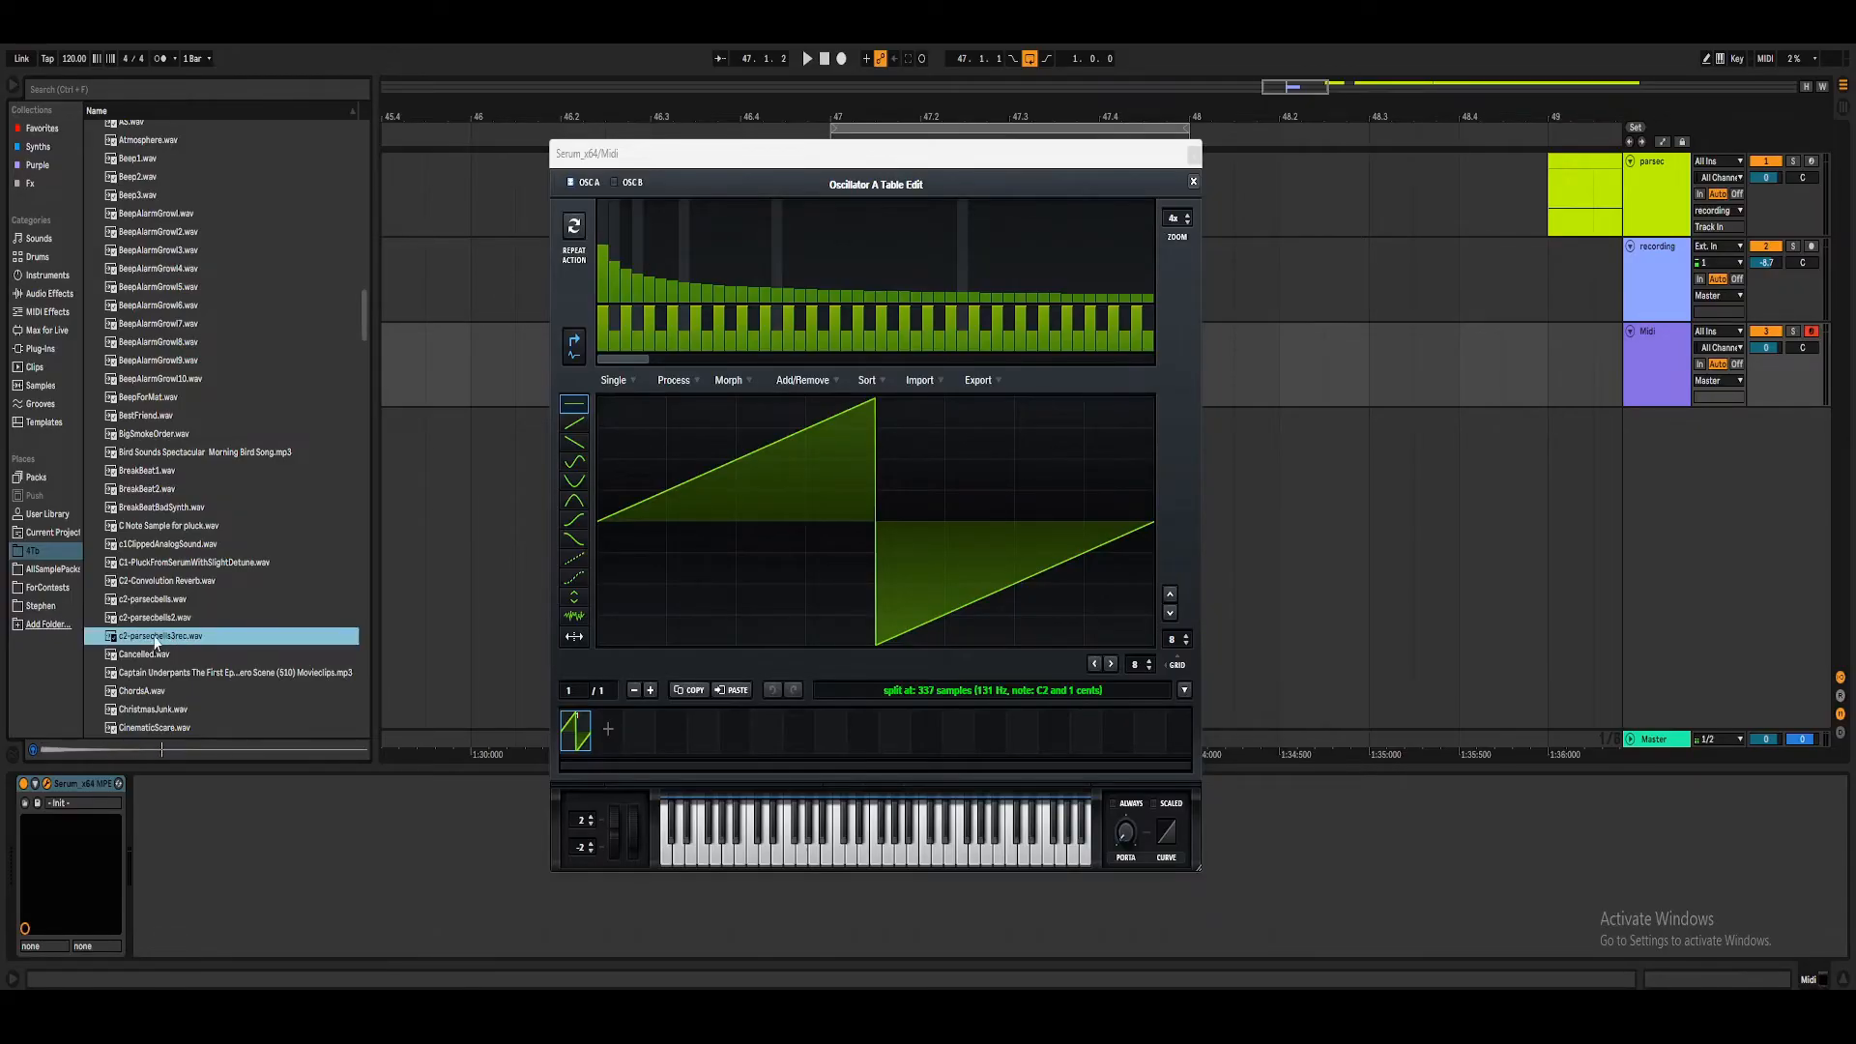
pyautogui.moveTo(153, 642); pyautogui.dragTo(940, 435)
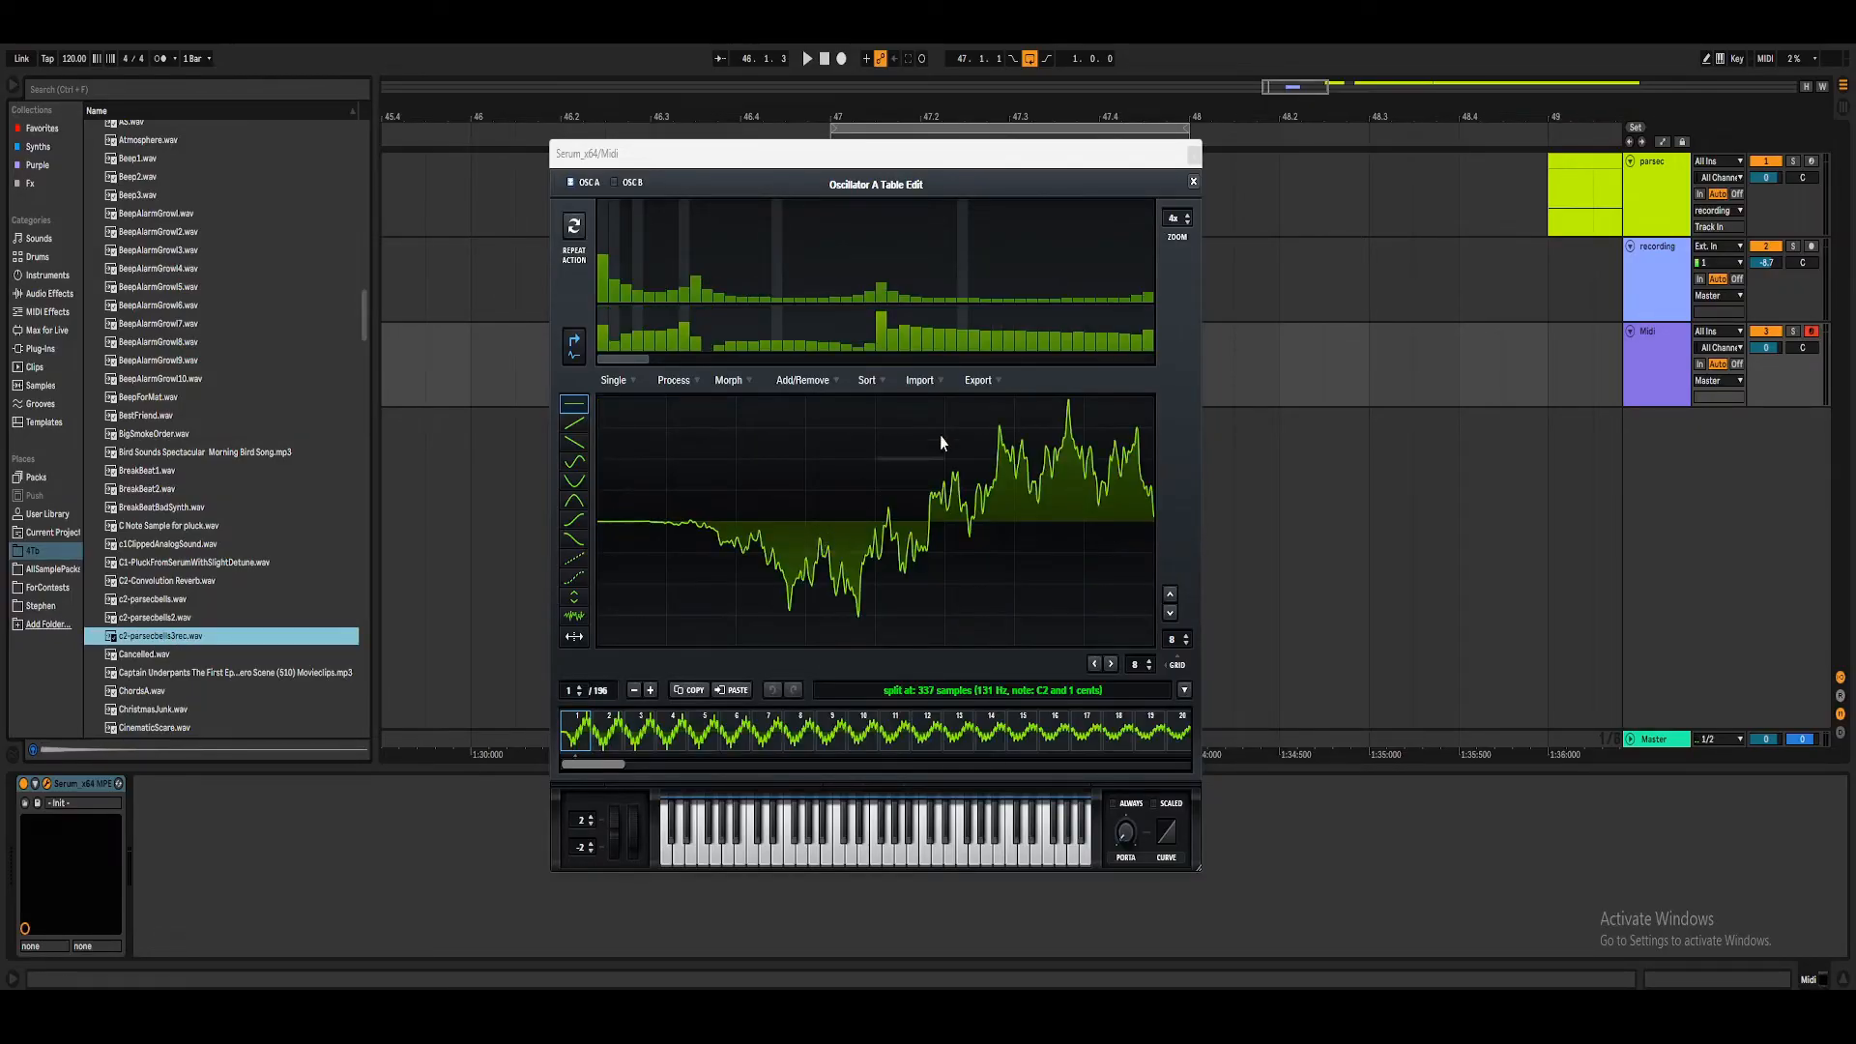
pyautogui.click(1193, 182)
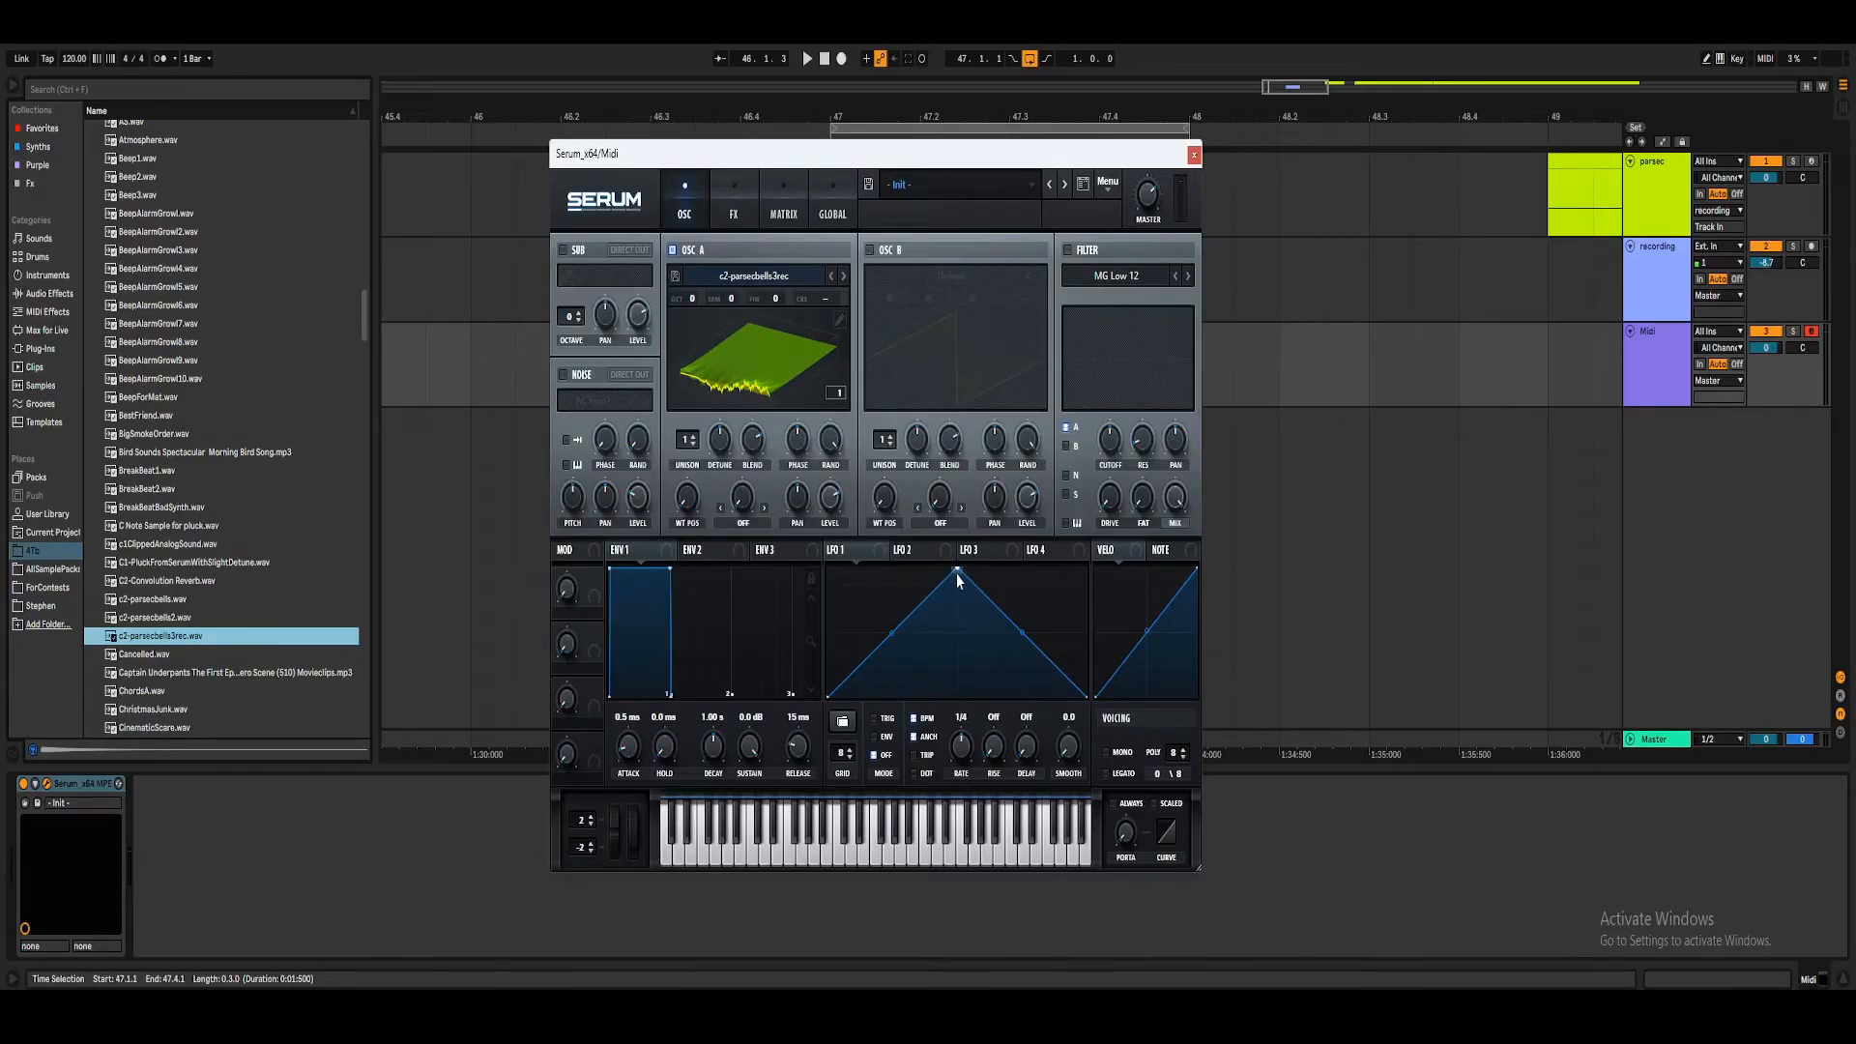
# Reshape LFO 1 into a rising ramp in Env mode and assign it to Oscillator A's wavetable position.
pyautogui.moveTo(957, 572); pyautogui.dragTo(1087, 570)
pyautogui.moveTo(844, 554); pyautogui.dragTo(687, 496)
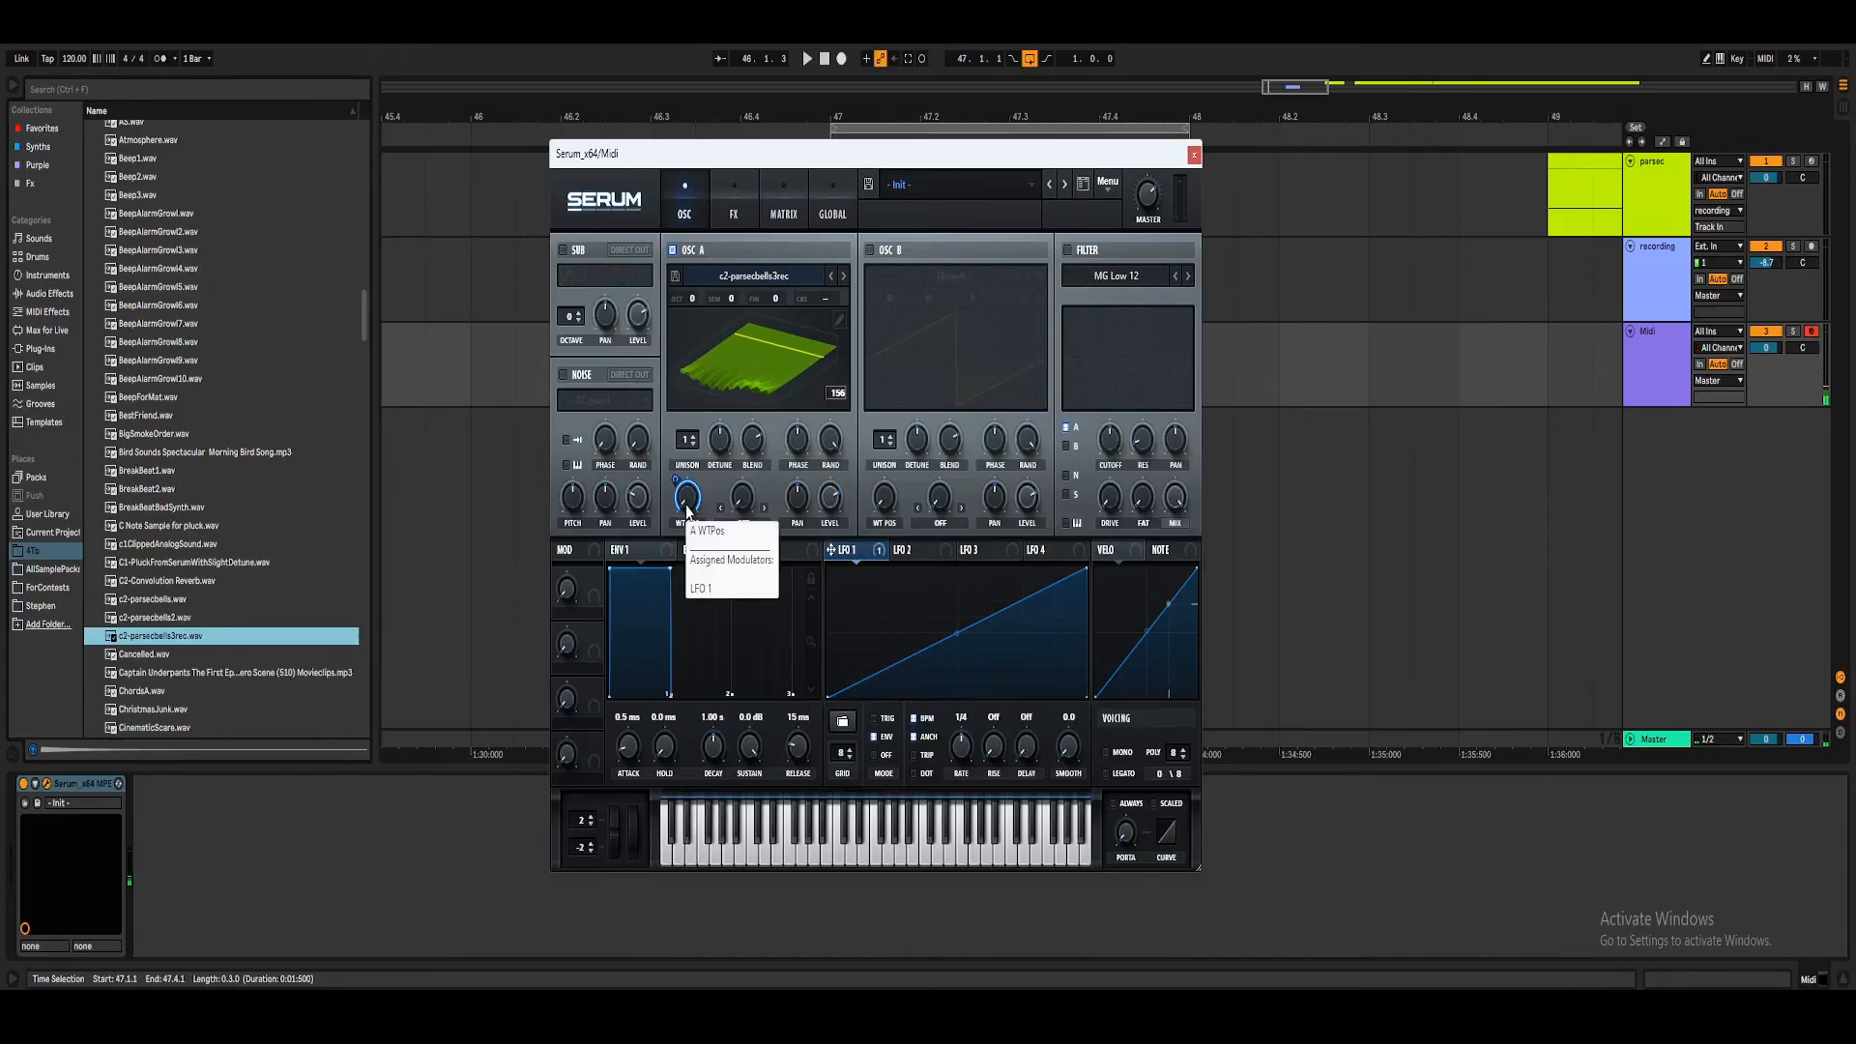
# Enable the EQ effect in Serum and change its low band to a low-cut filter.
pyautogui.click(739, 218)
pyautogui.click(570, 486)
pyautogui.click(887, 288)
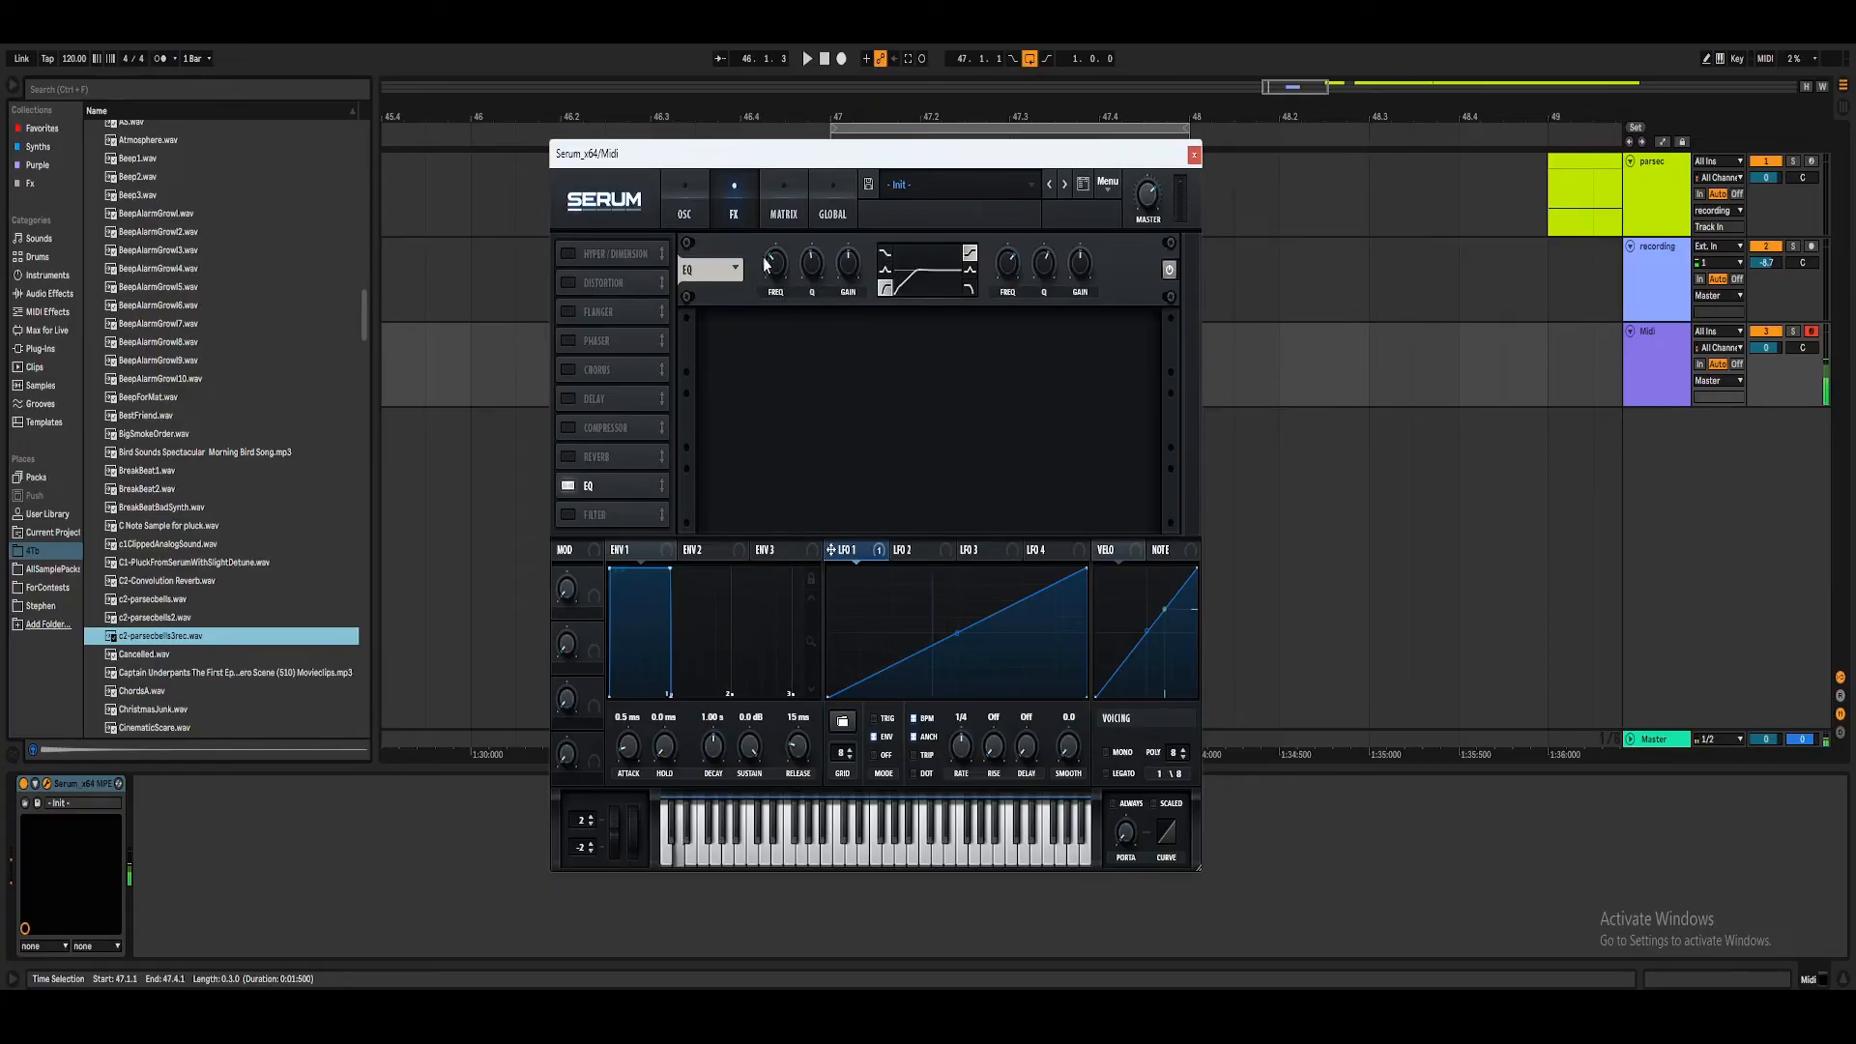
# Set LFO 1's rate to 1/2 and inspect Oscillator A's wavetable frames in the table editor.
pyautogui.click(684, 203)
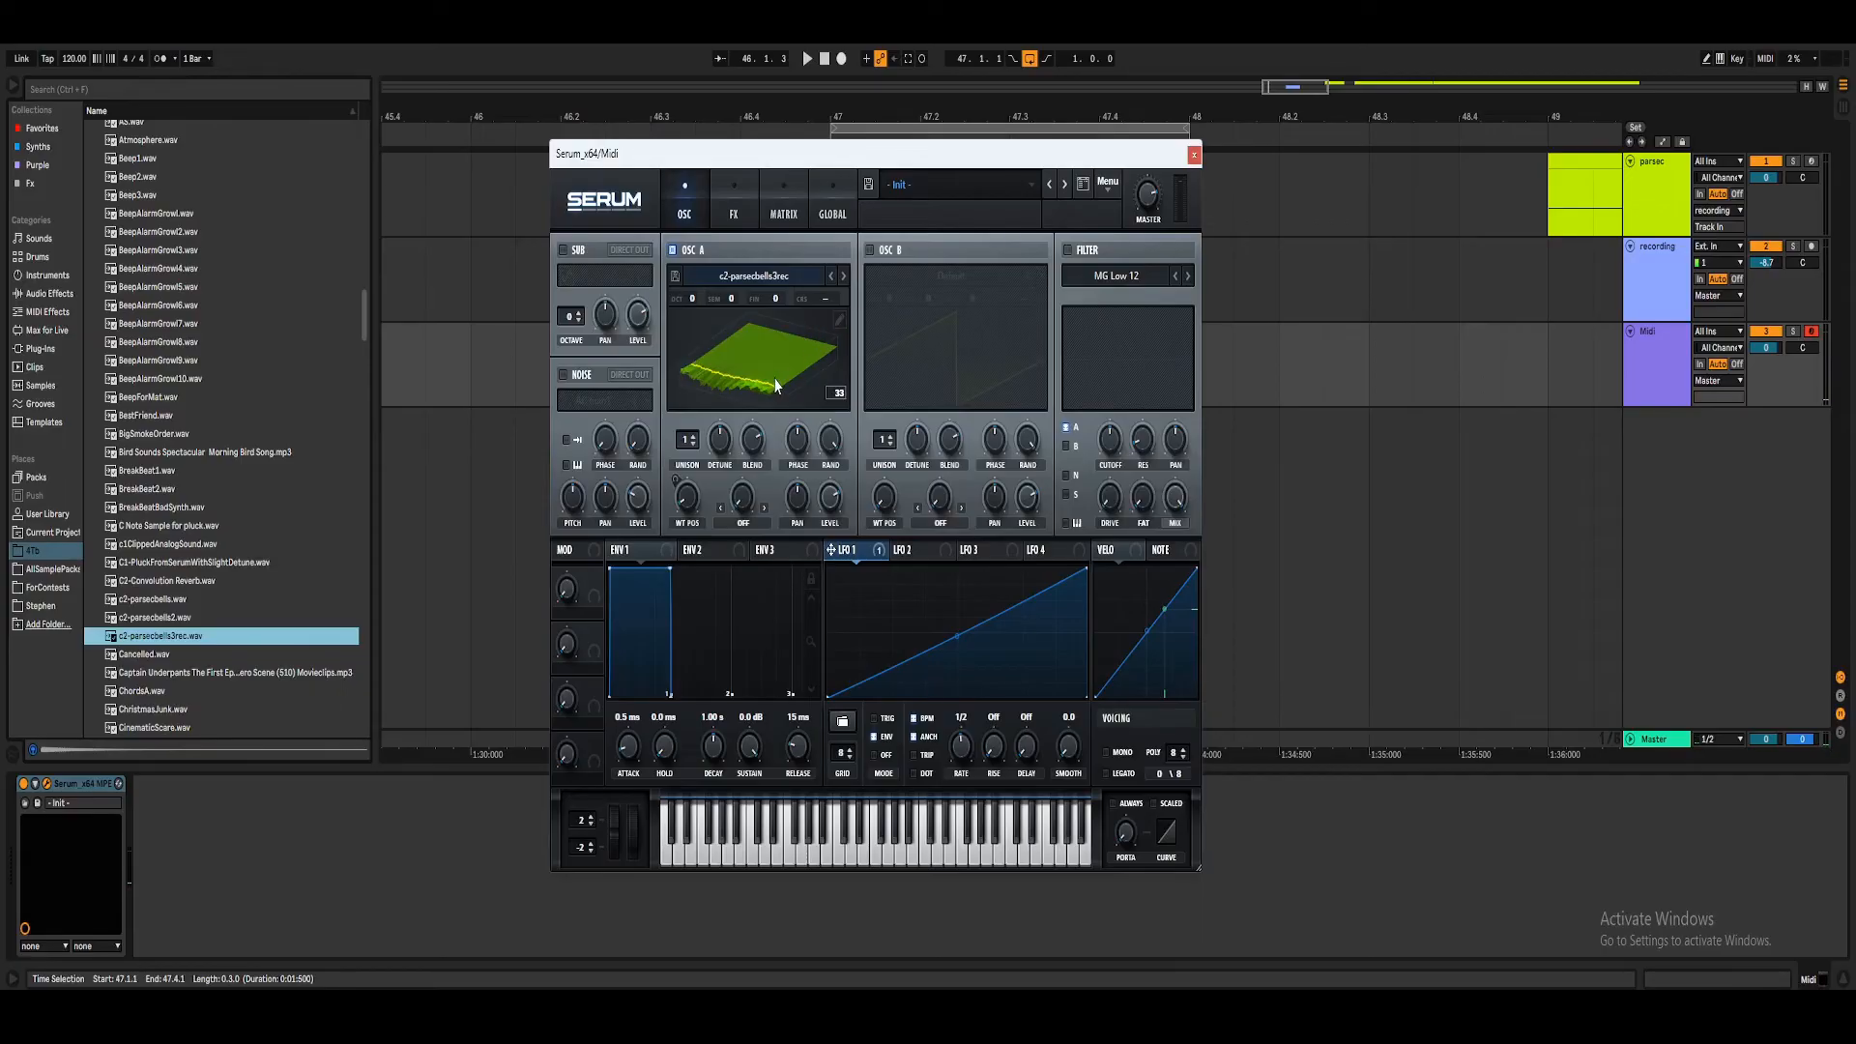
pyautogui.click(840, 321)
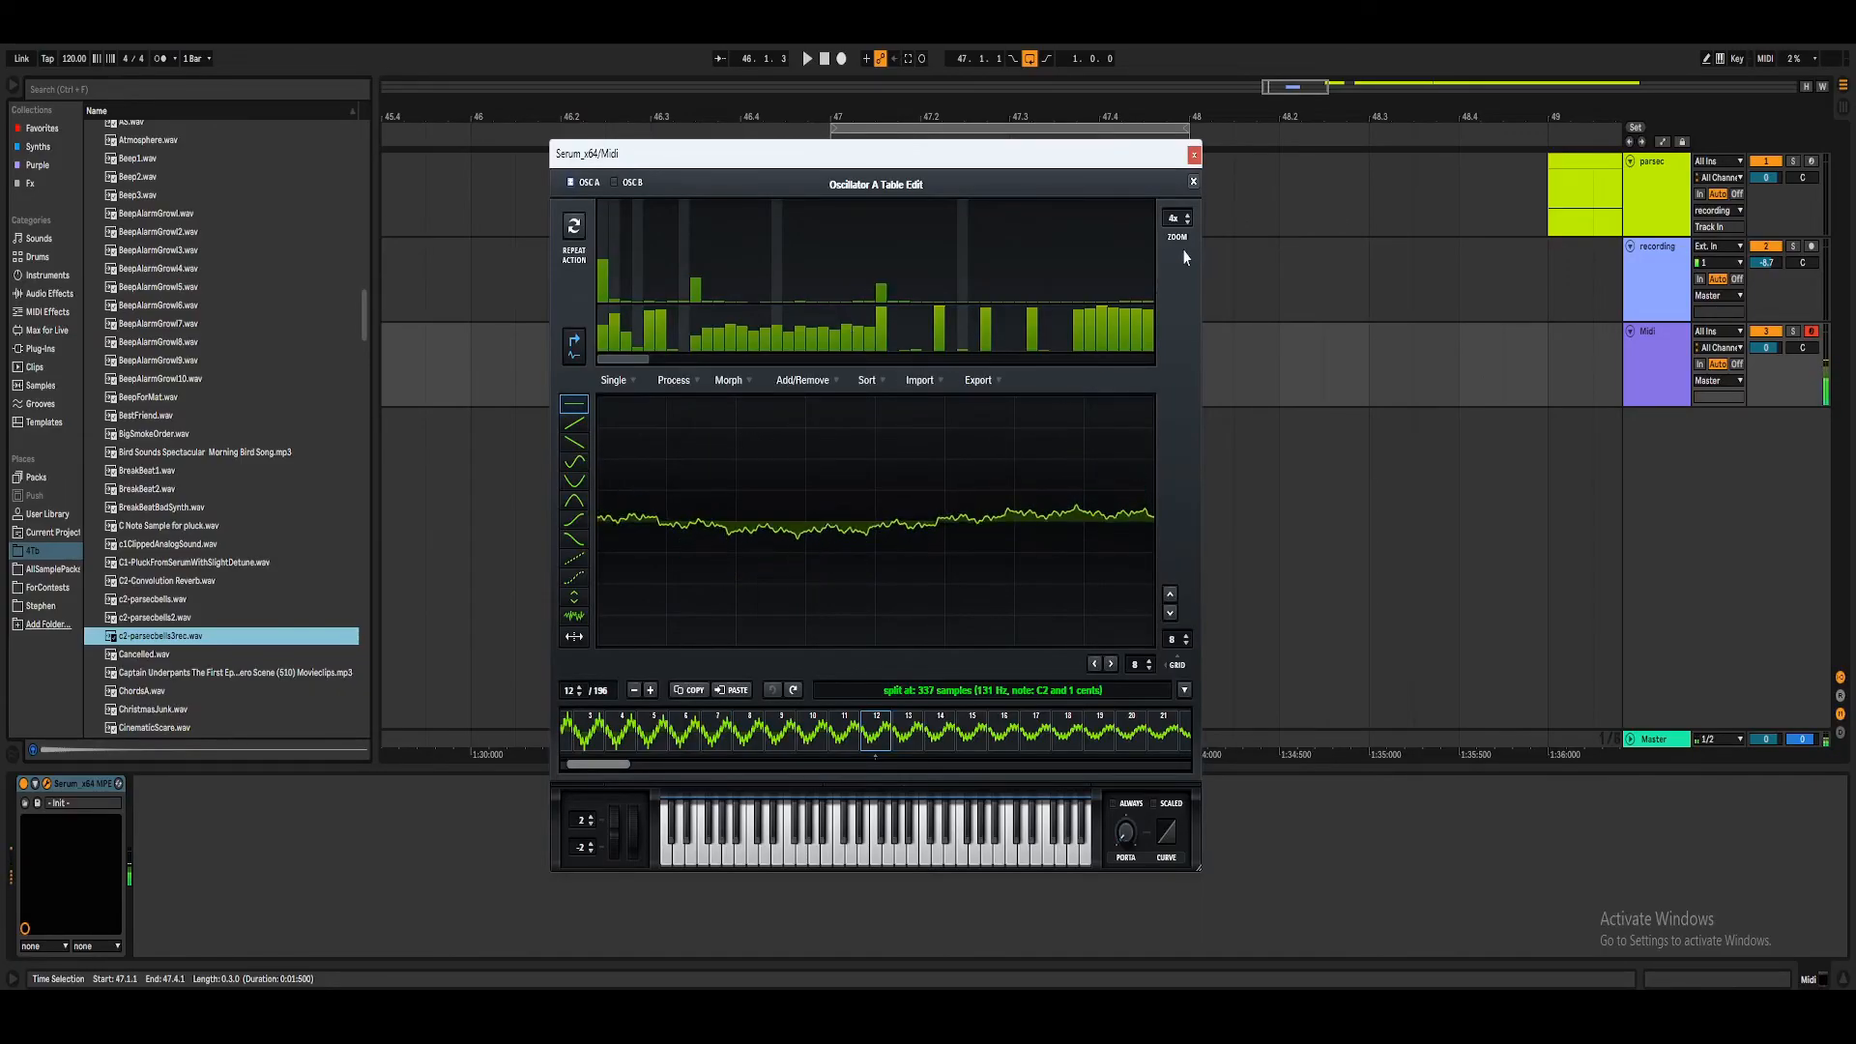
pyautogui.click(1195, 181)
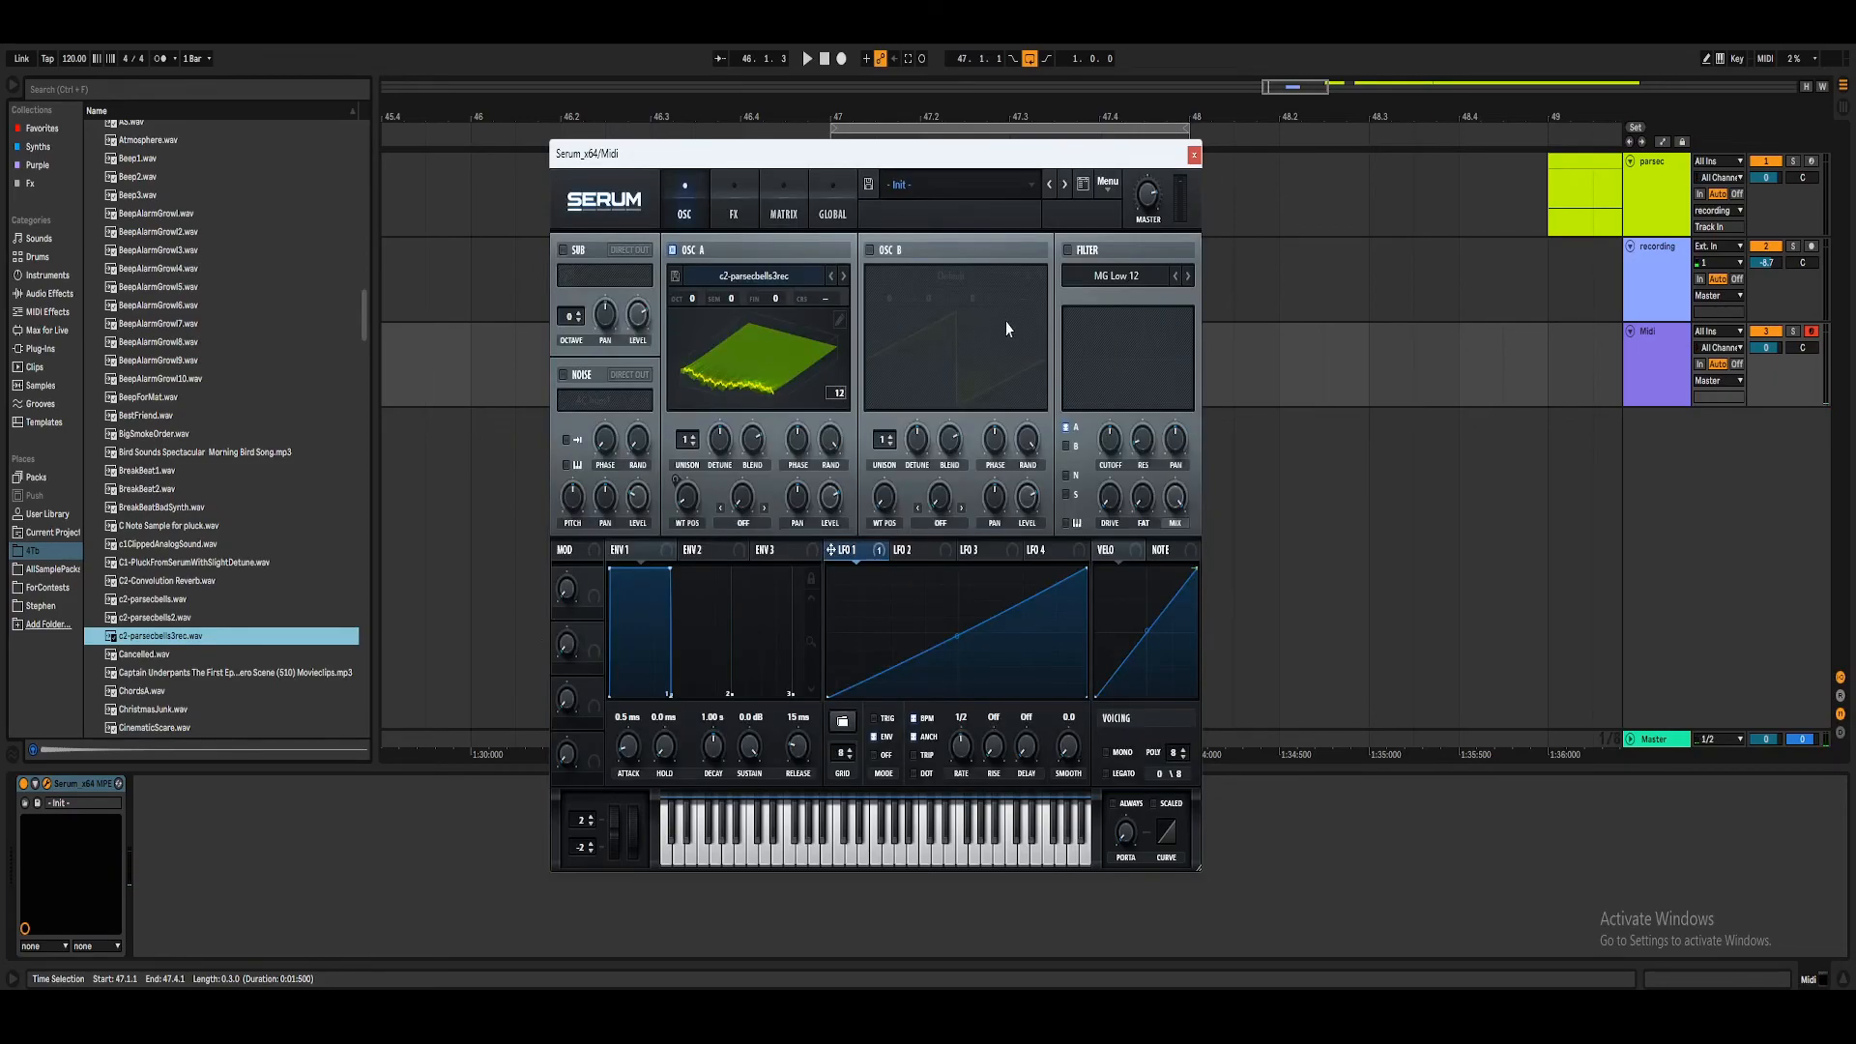
# Add Reverb and a multiband Compressor to Serum's effects, lower the compressor's release and close the synth window.
pyautogui.moveTo(1152, 198)
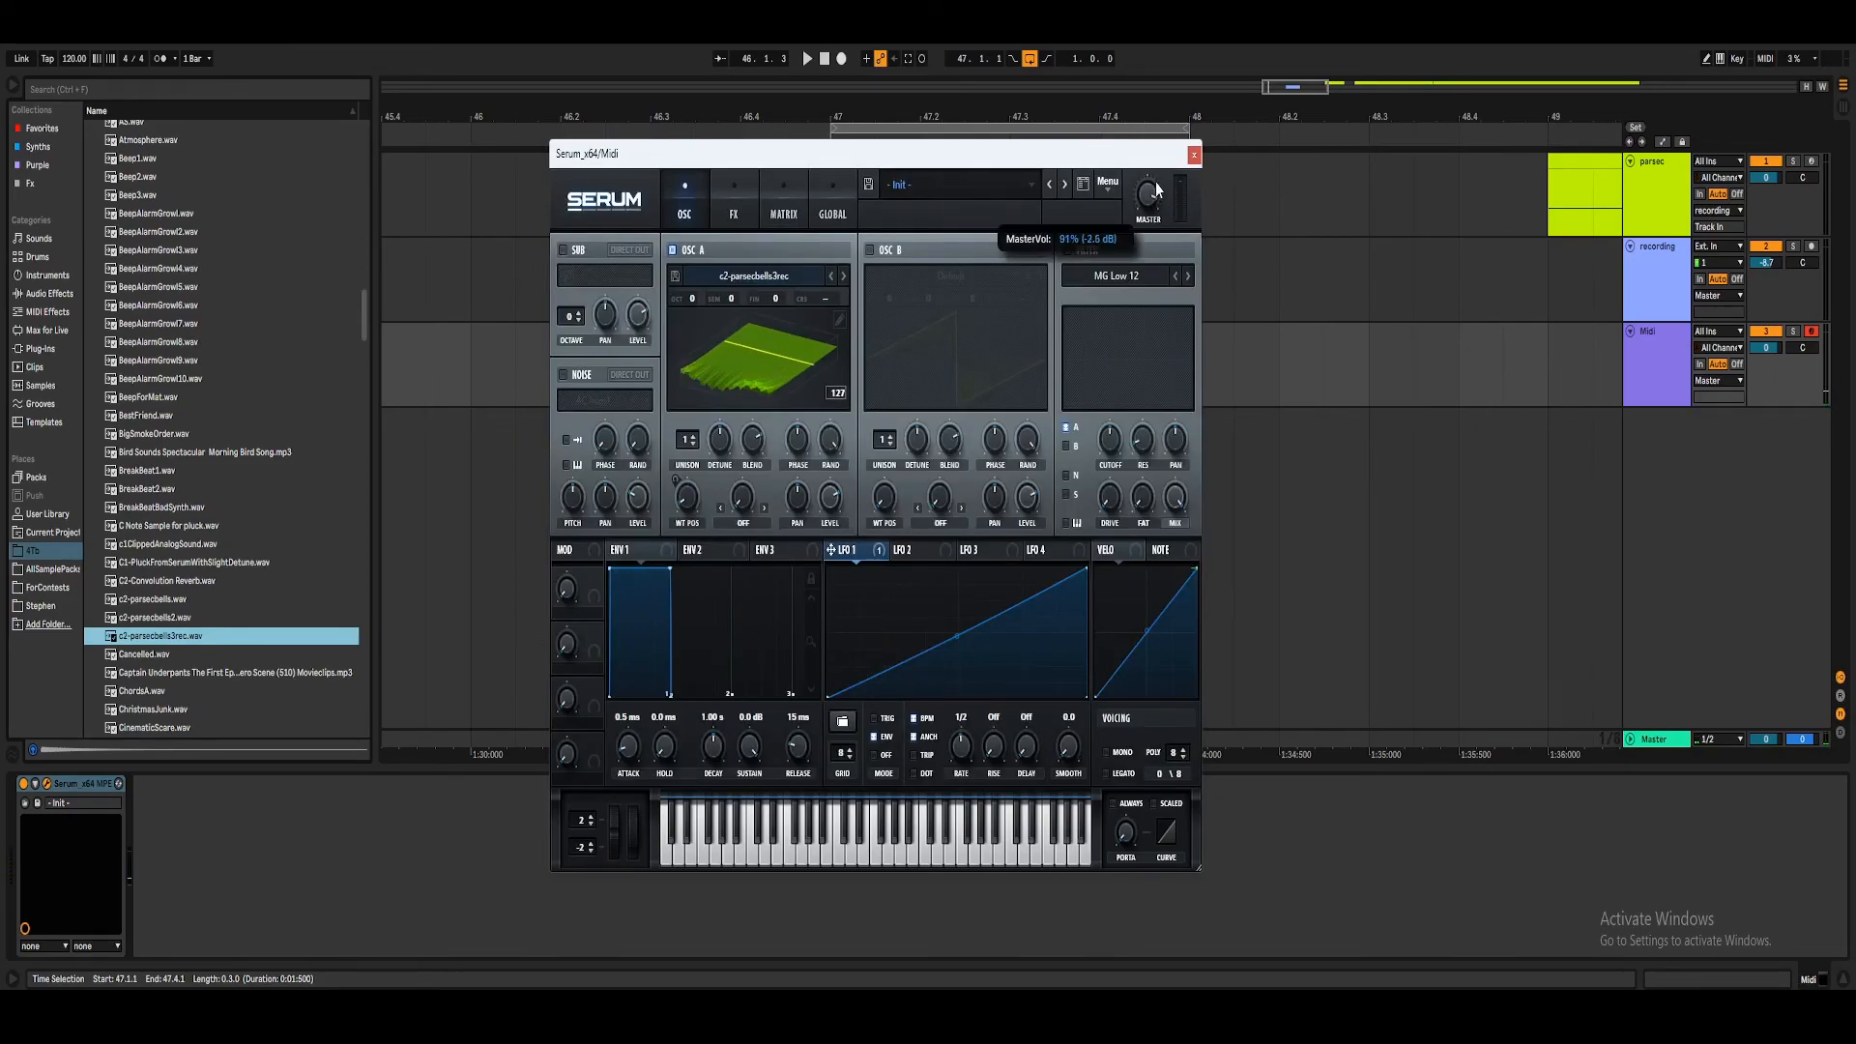
pyautogui.click(734, 208)
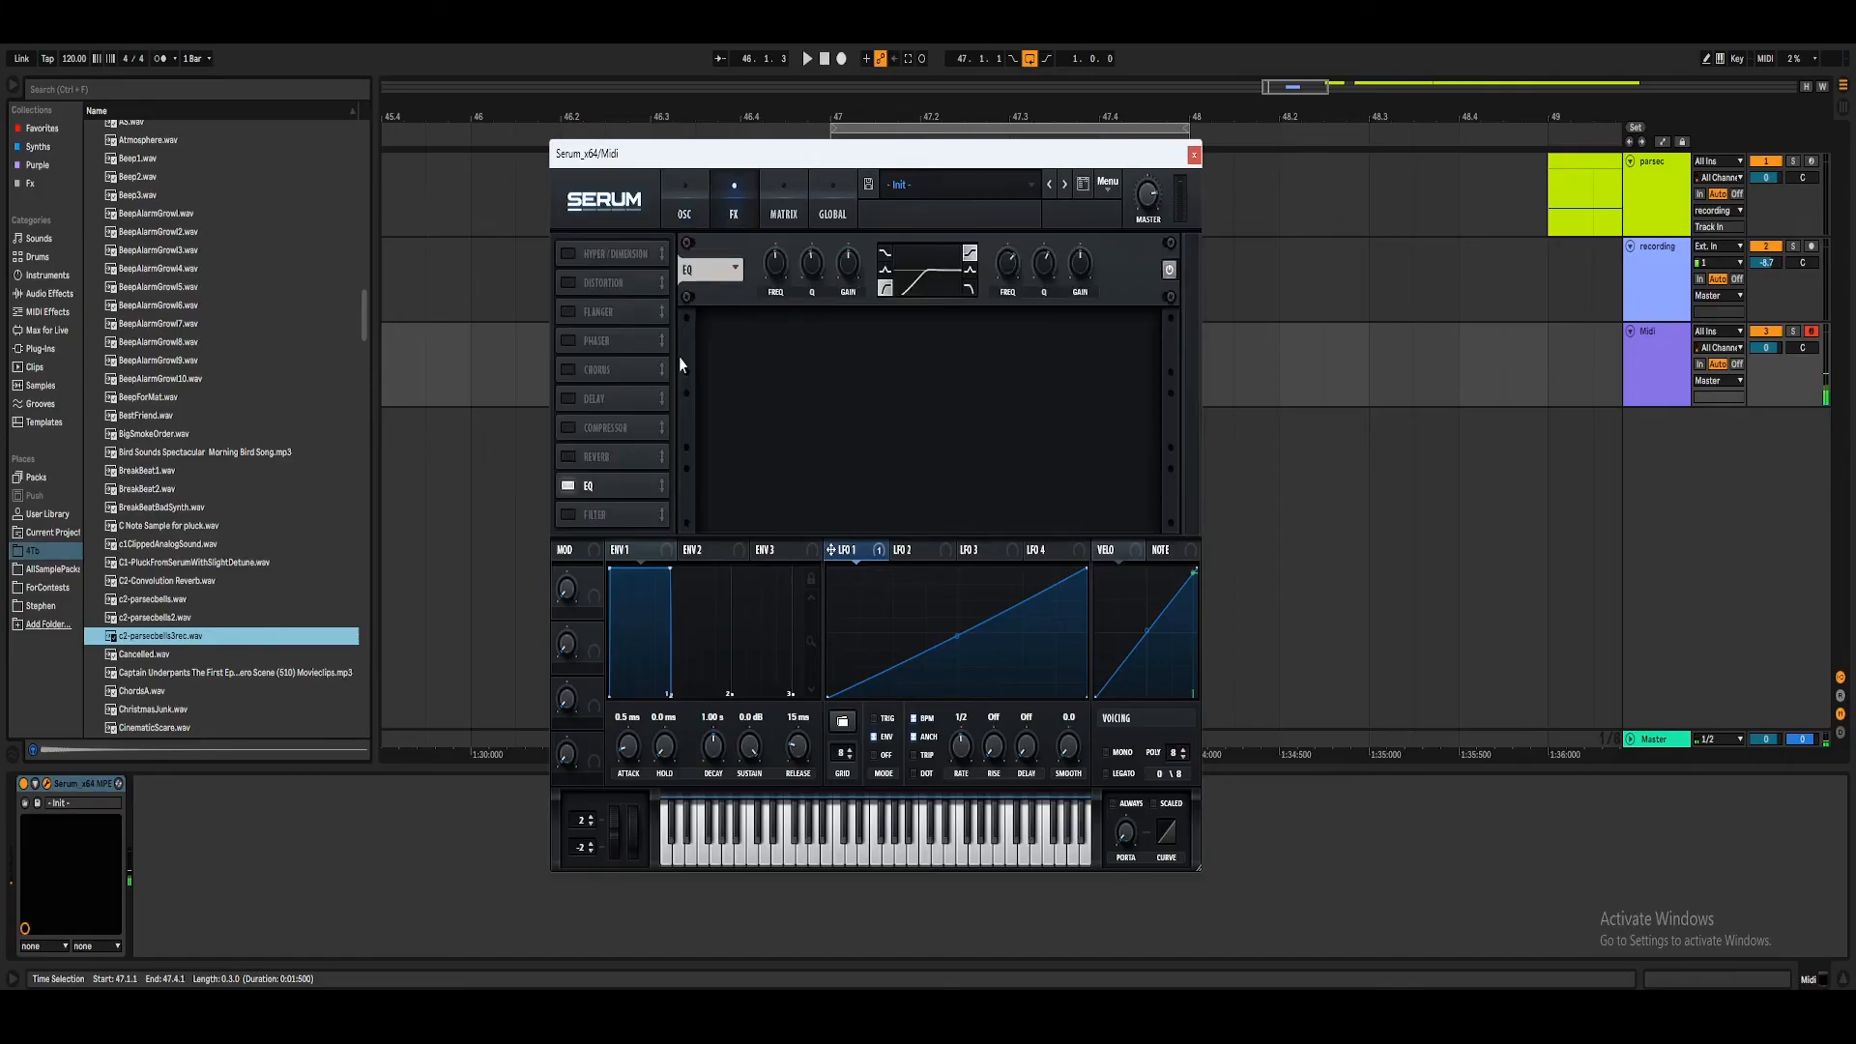
pyautogui.click(567, 457)
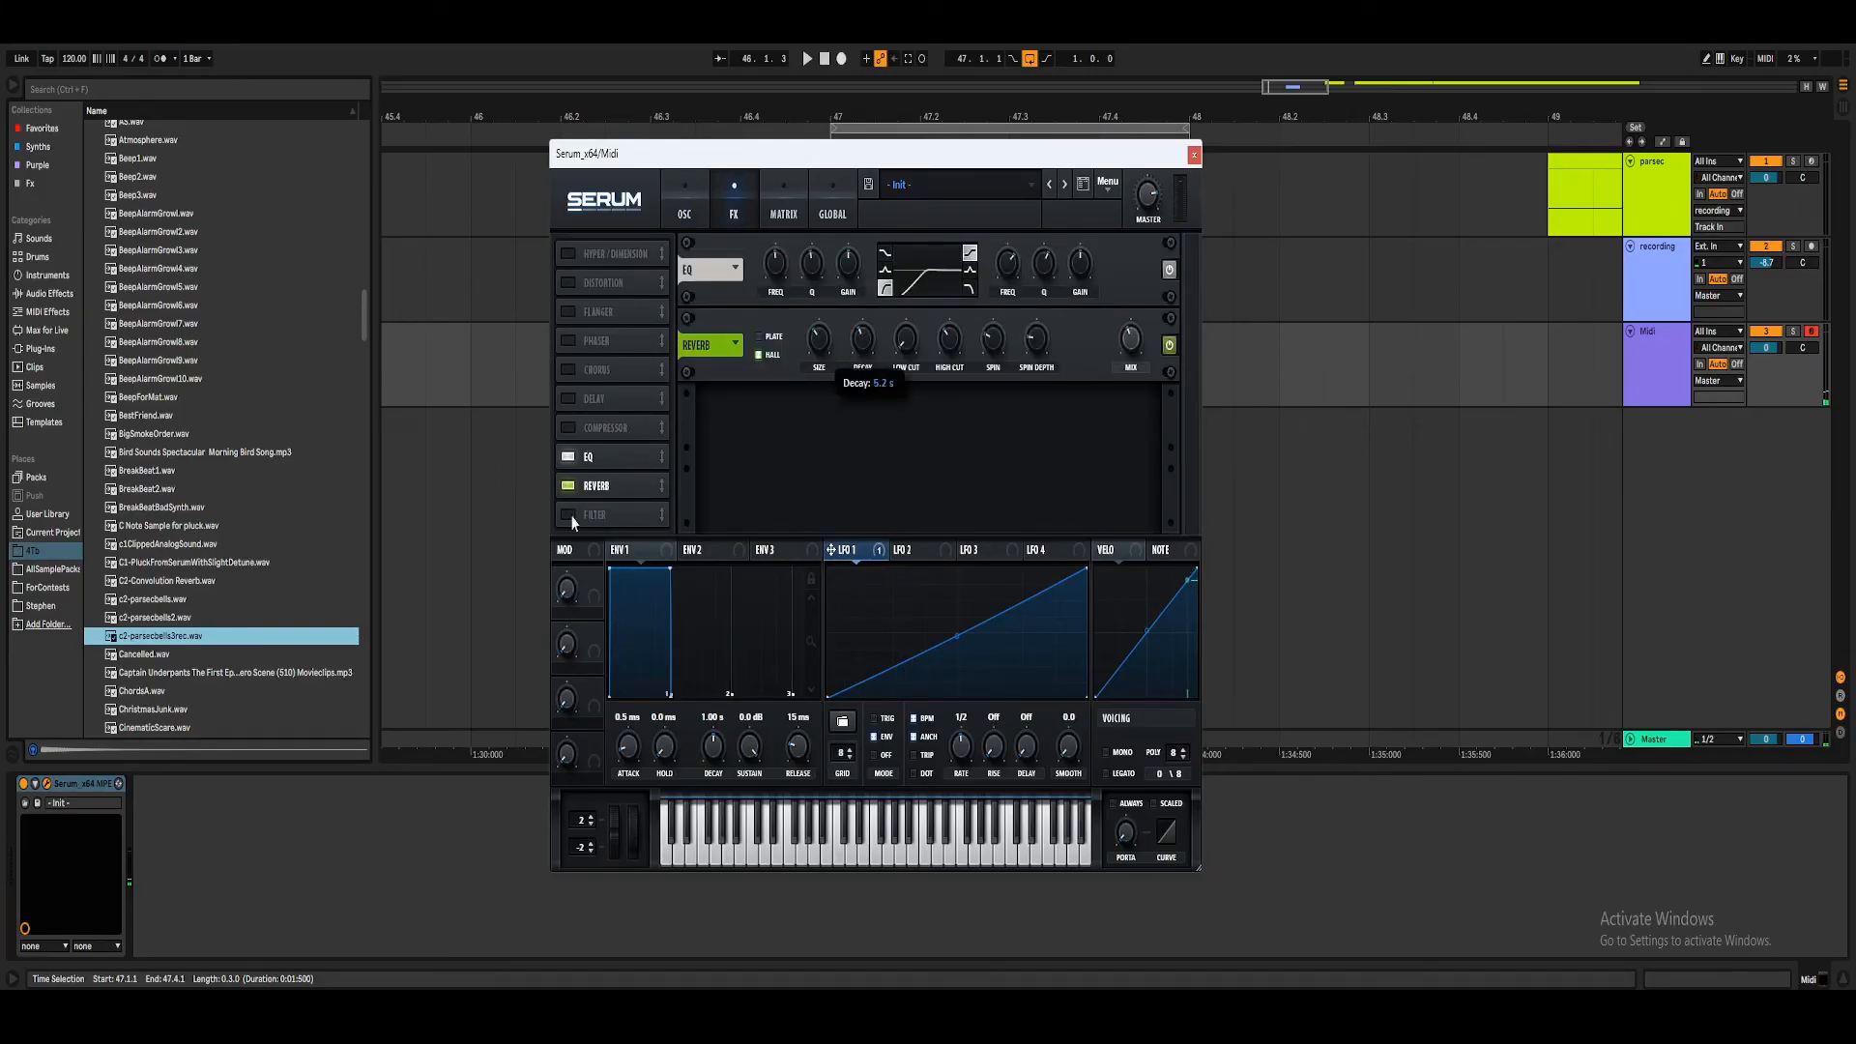
pyautogui.click(568, 427)
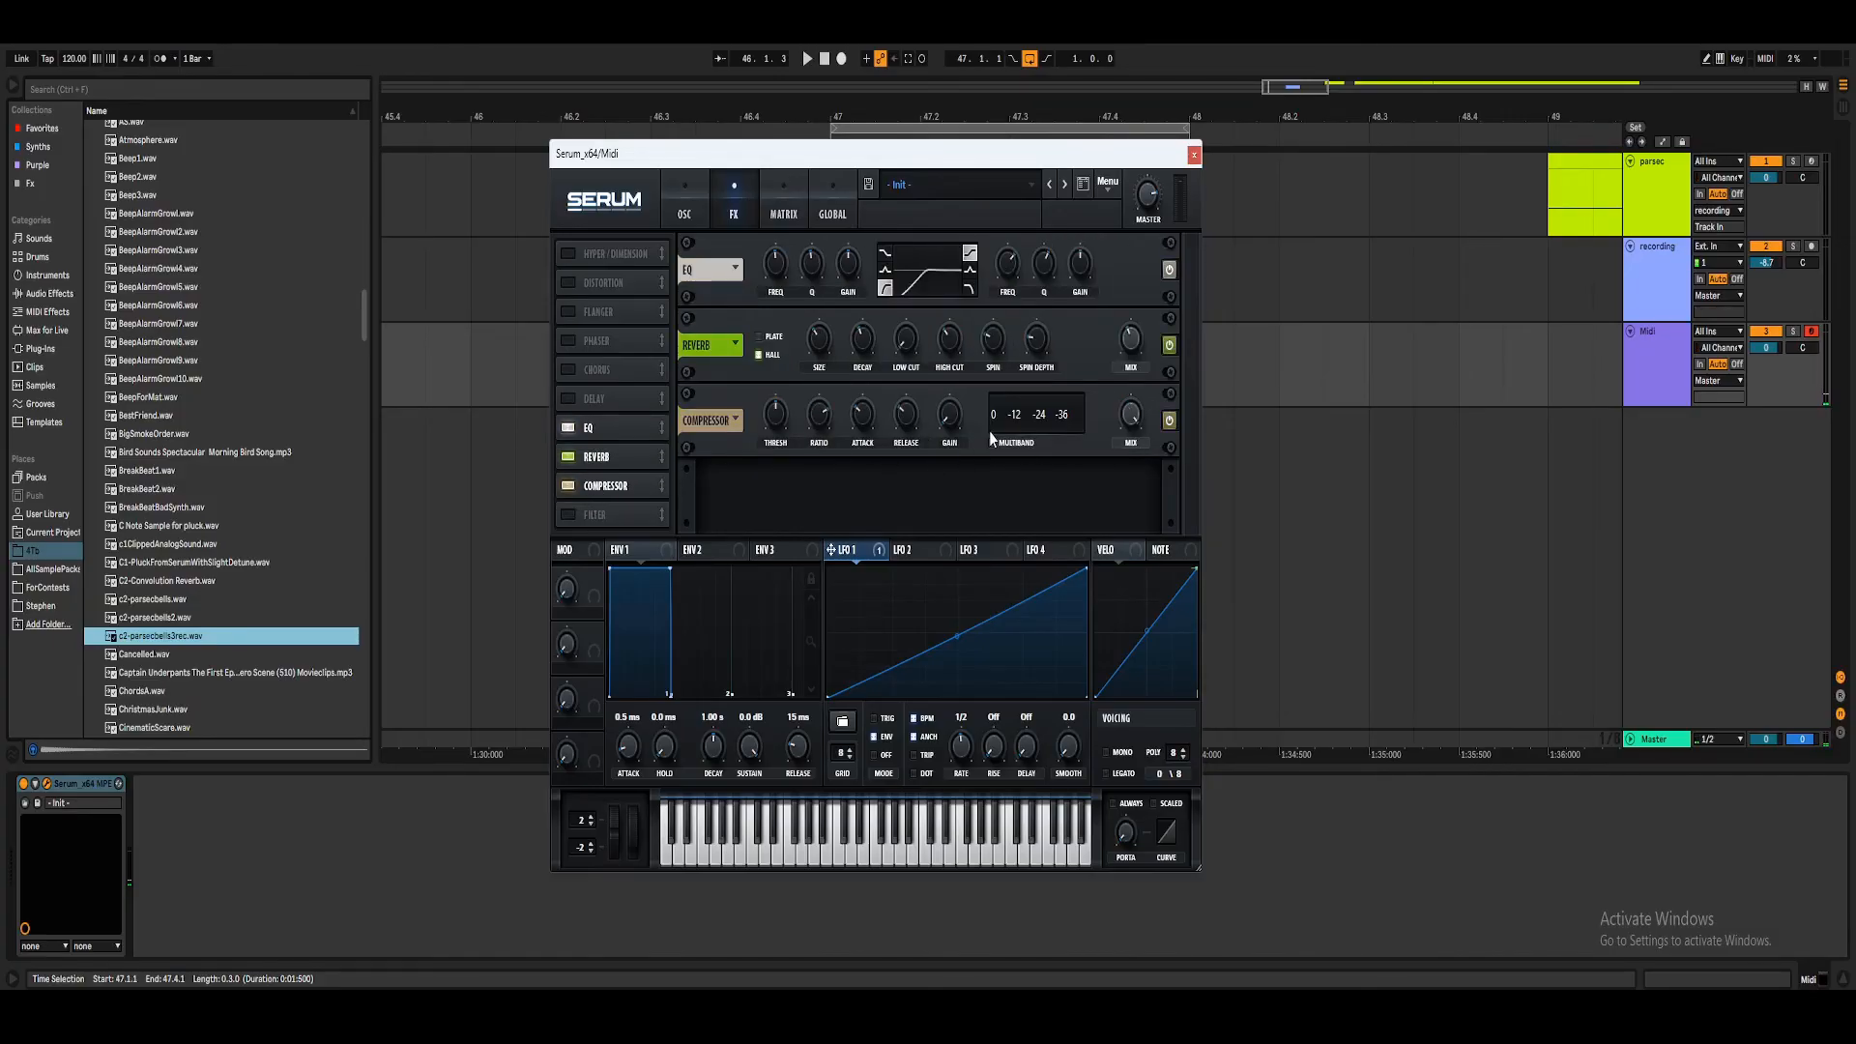
pyautogui.moveTo(952, 412)
pyautogui.moveTo(909, 426); pyautogui.dragTo(912, 454)
pyautogui.moveTo(954, 407)
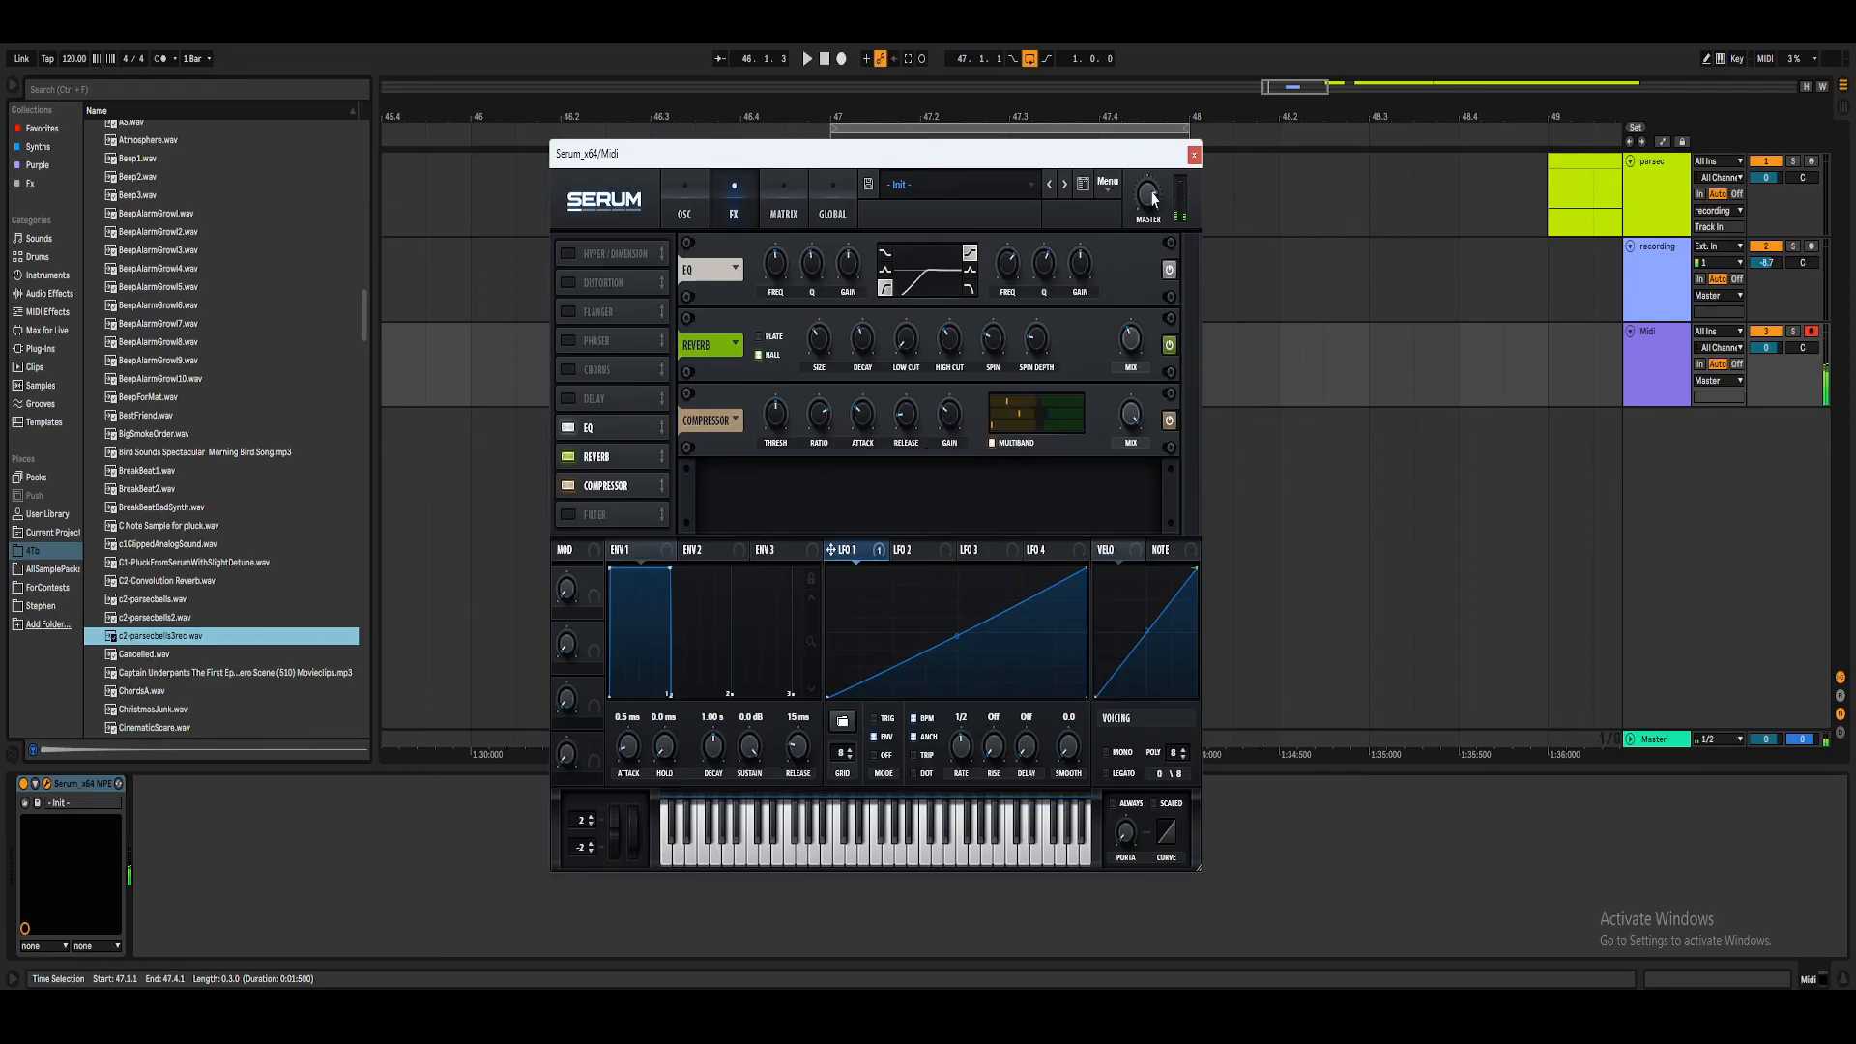
pyautogui.moveTo(1150, 218)
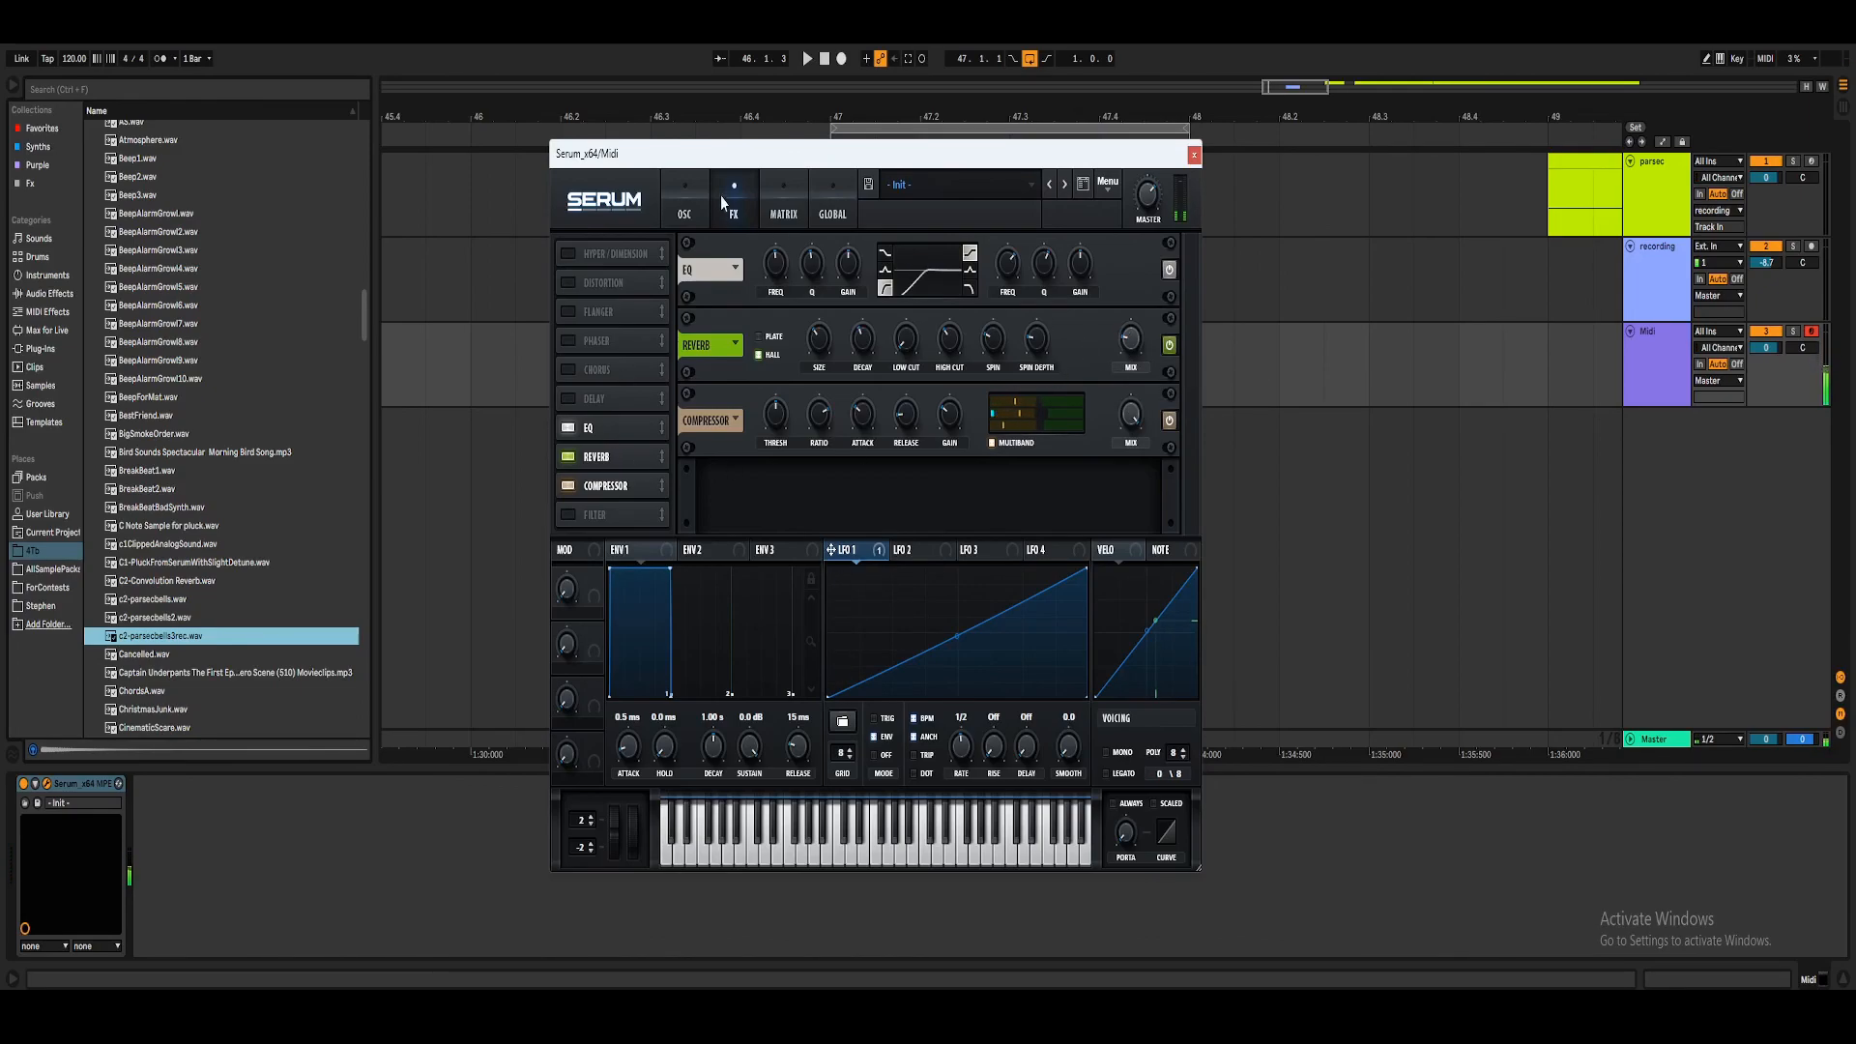
pyautogui.click(684, 205)
pyautogui.click(1195, 155)
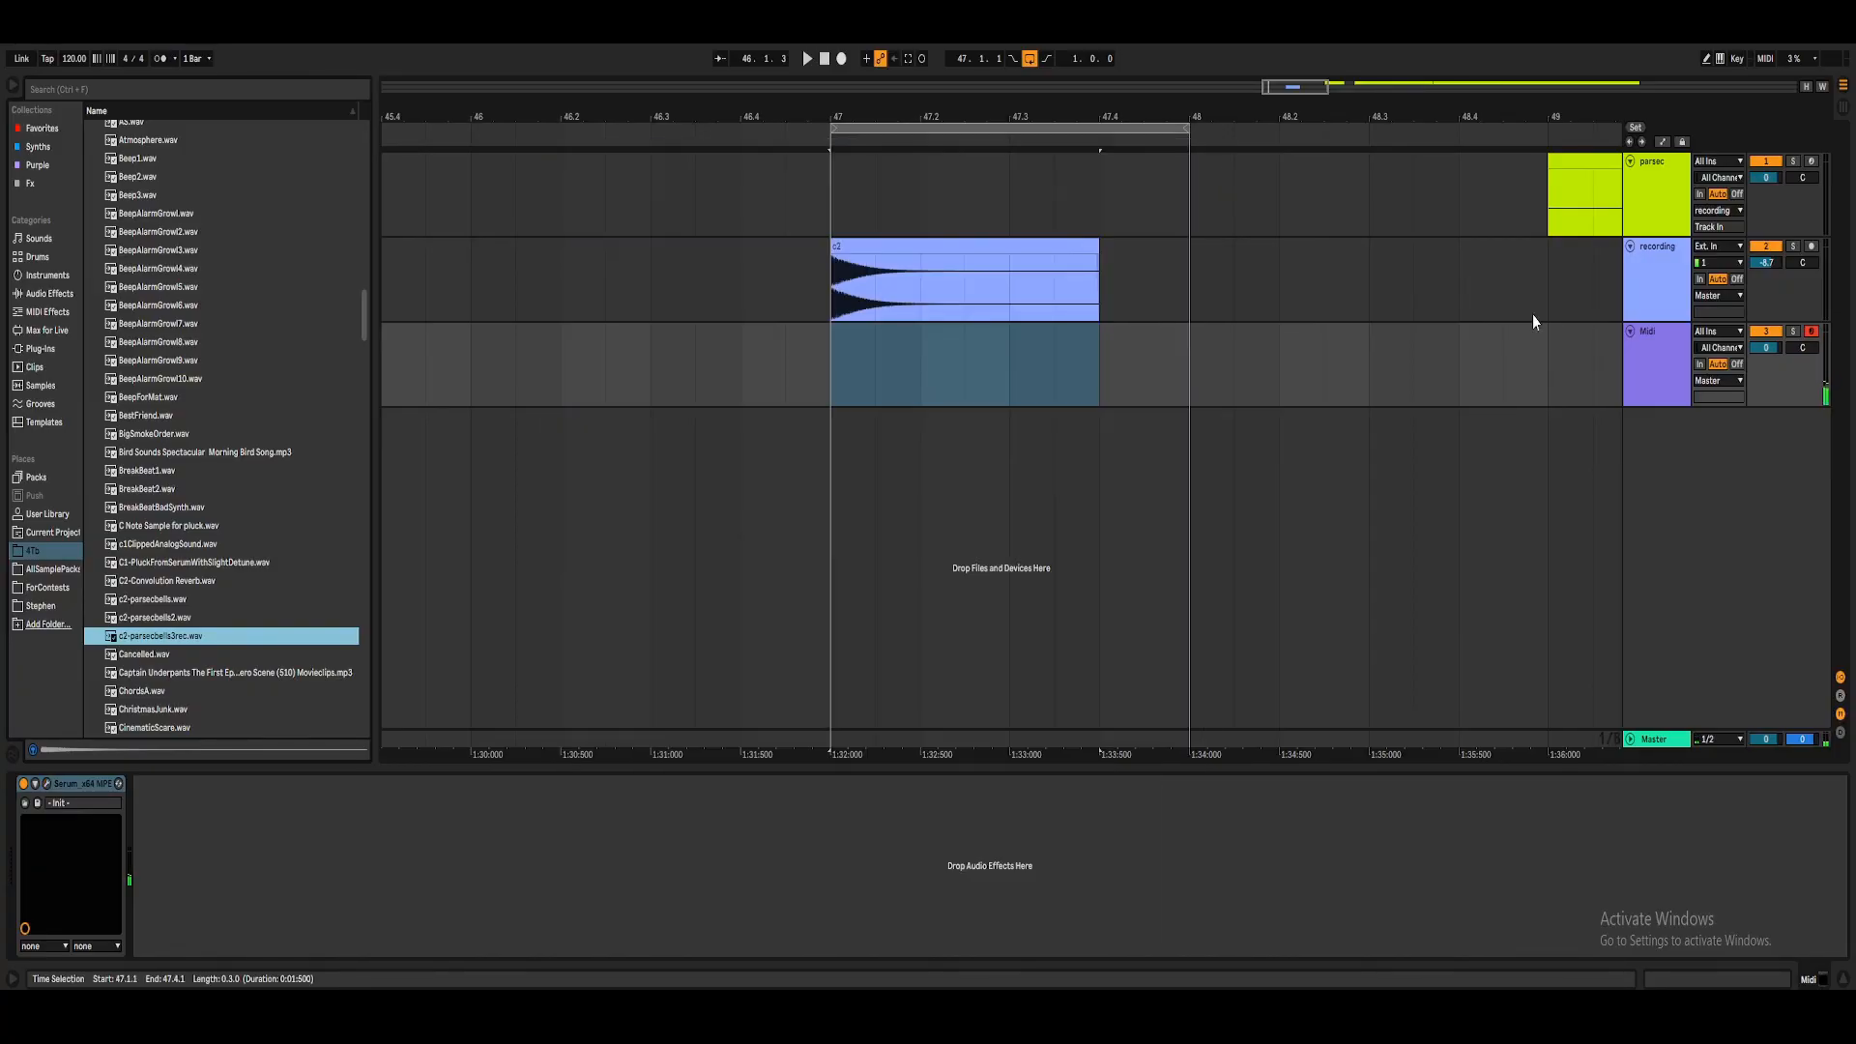
# Reopen the Parsec synth on the parsec track and look through the available Modifier B1 types.
pyautogui.click(1657, 194)
pyautogui.click(53, 783)
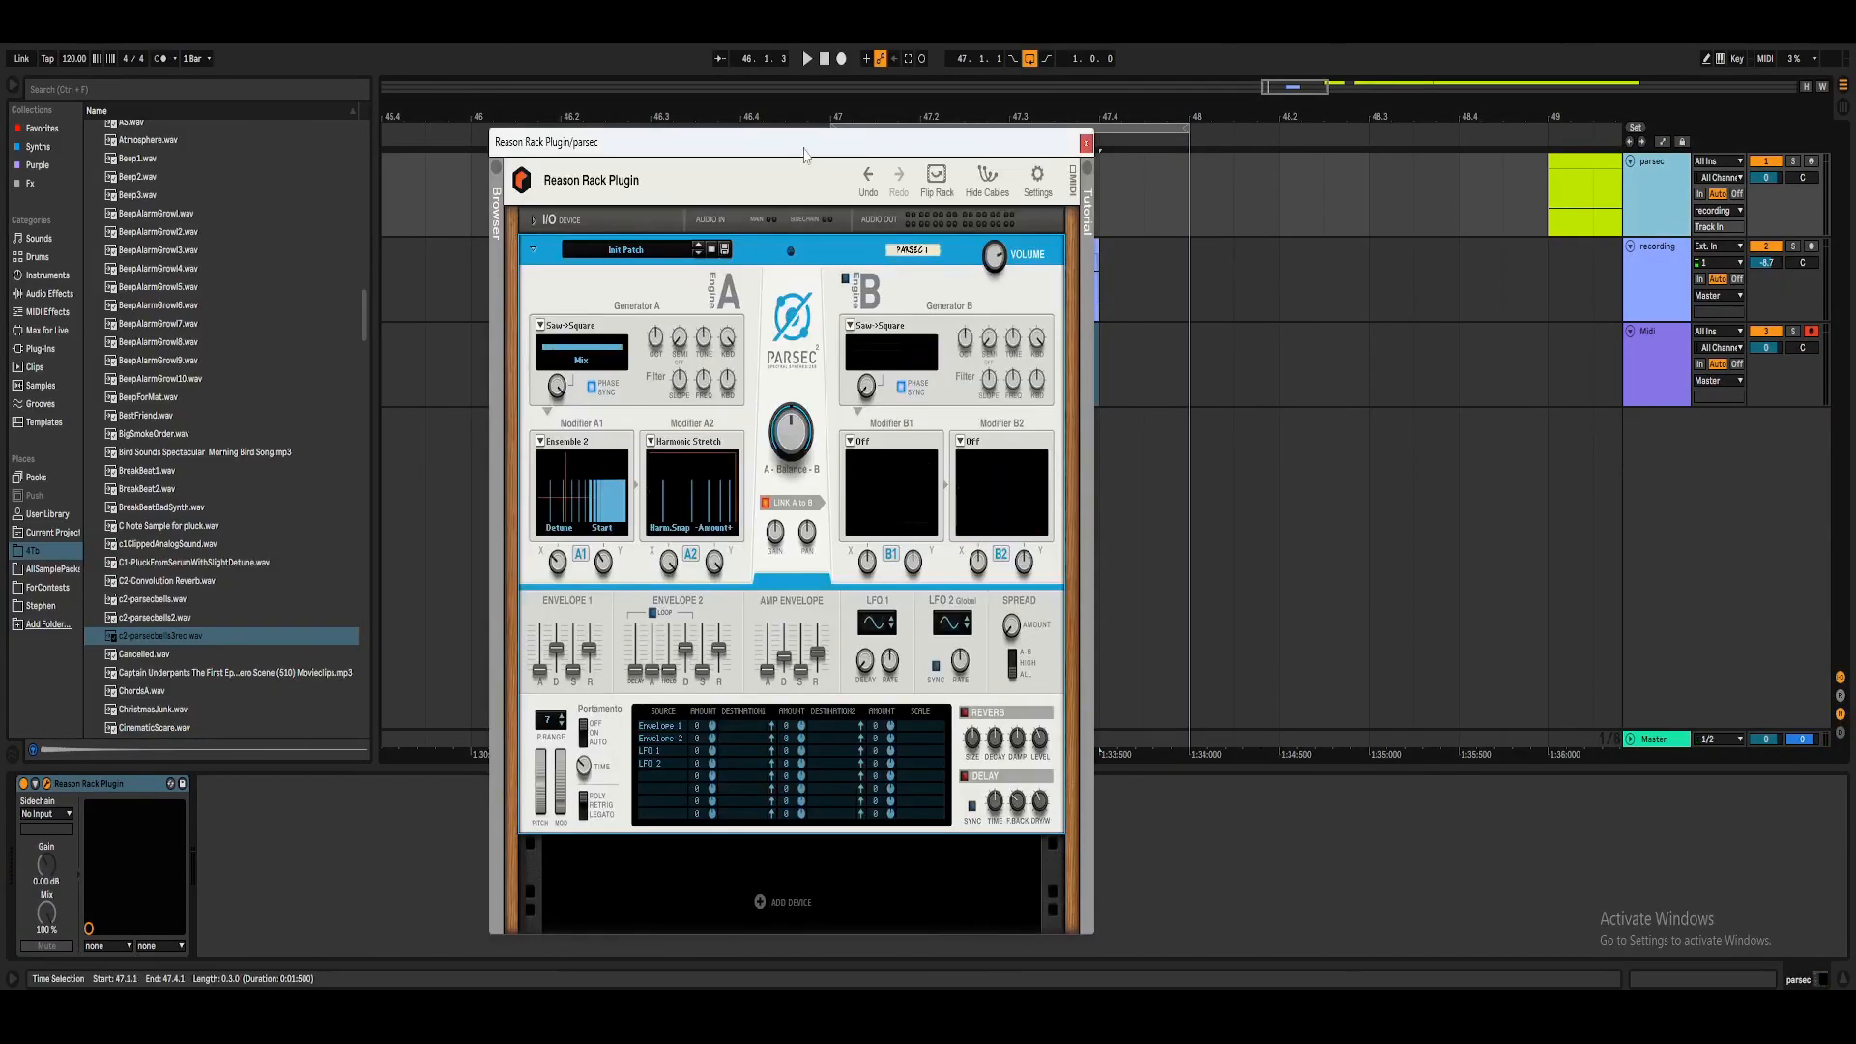
pyautogui.moveTo(838, 143); pyautogui.dragTo(937, 146)
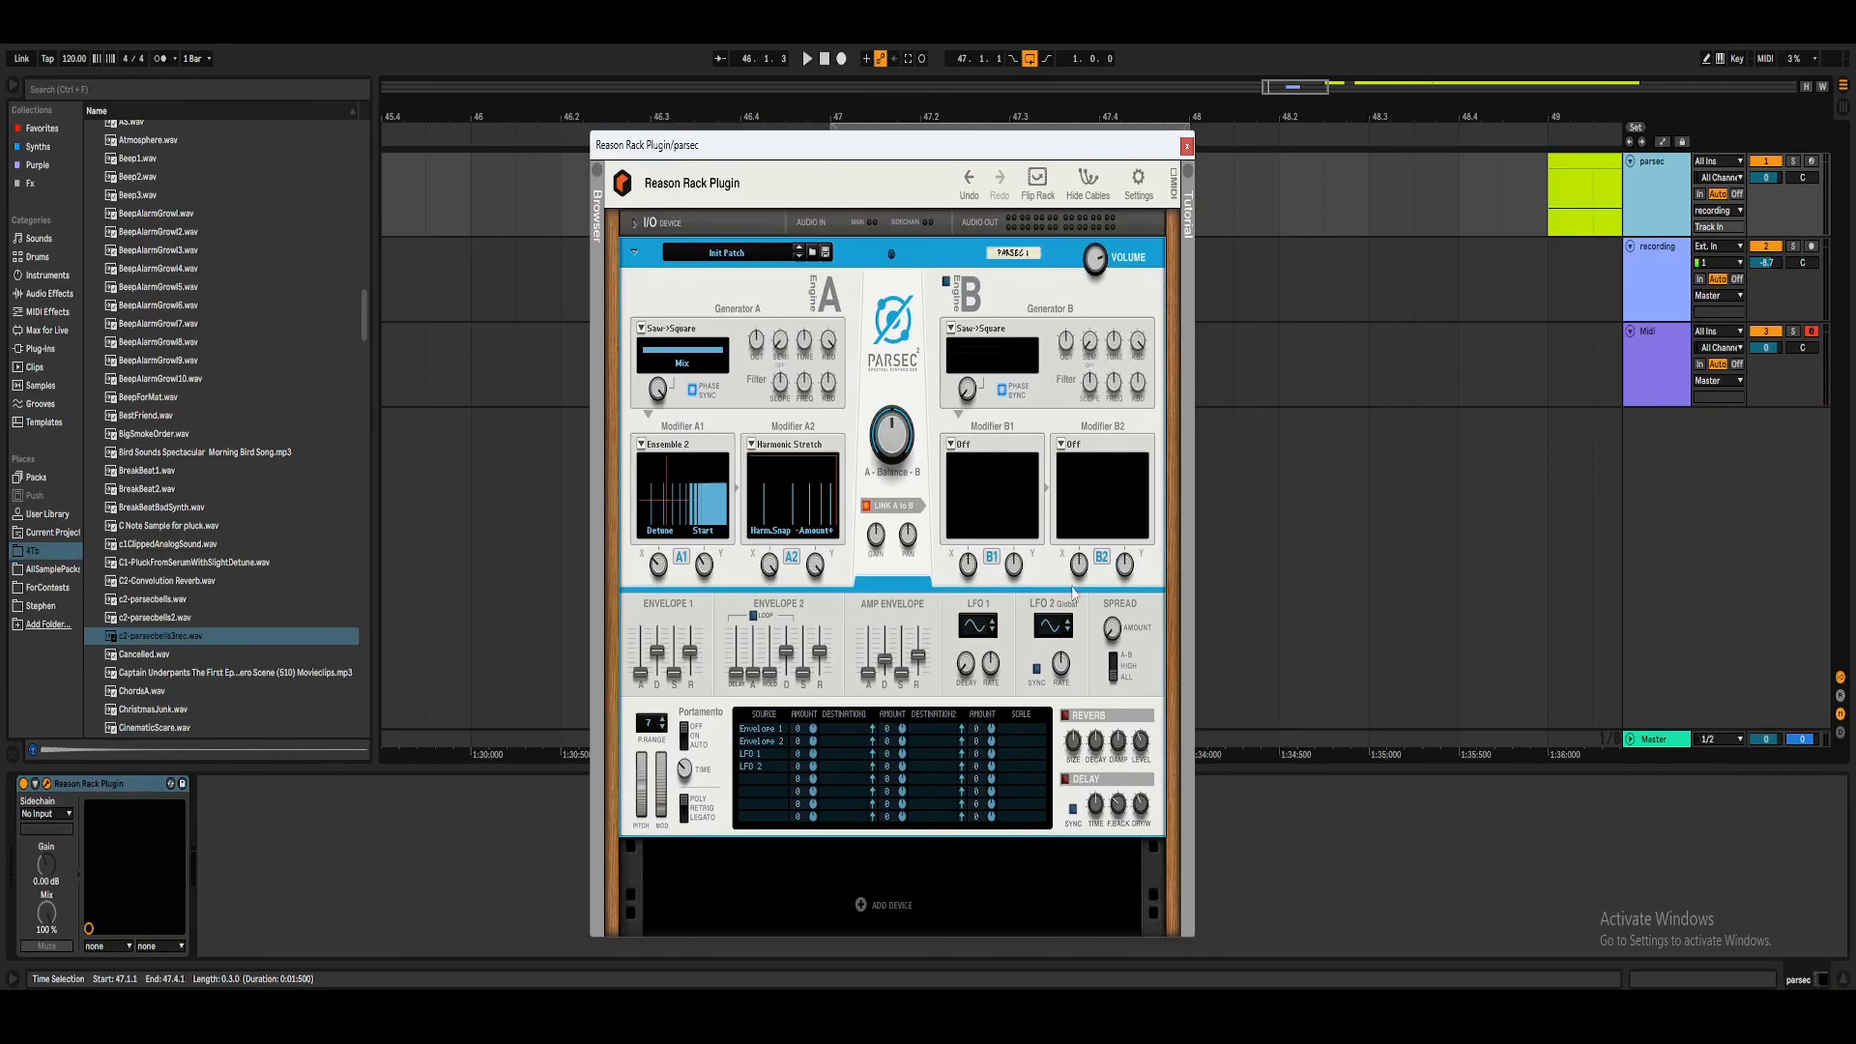
pyautogui.click(950, 444)
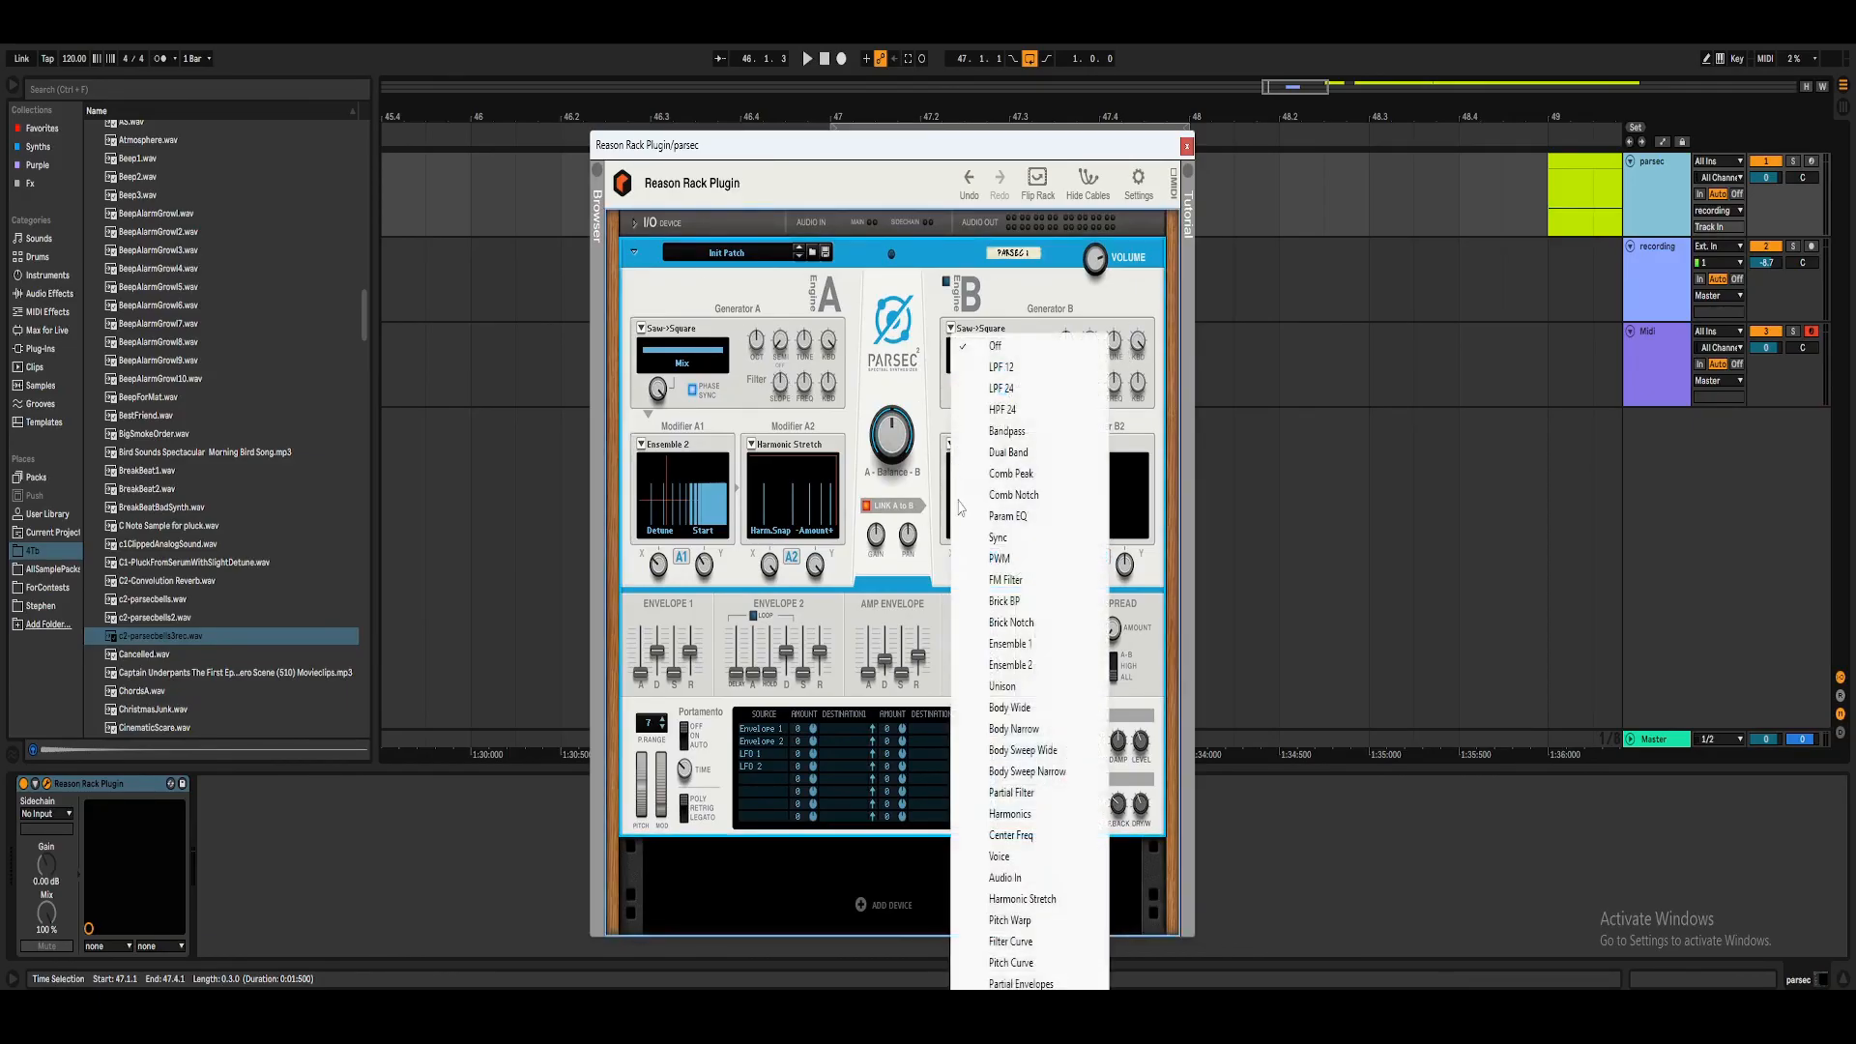
pyautogui.click(947, 263)
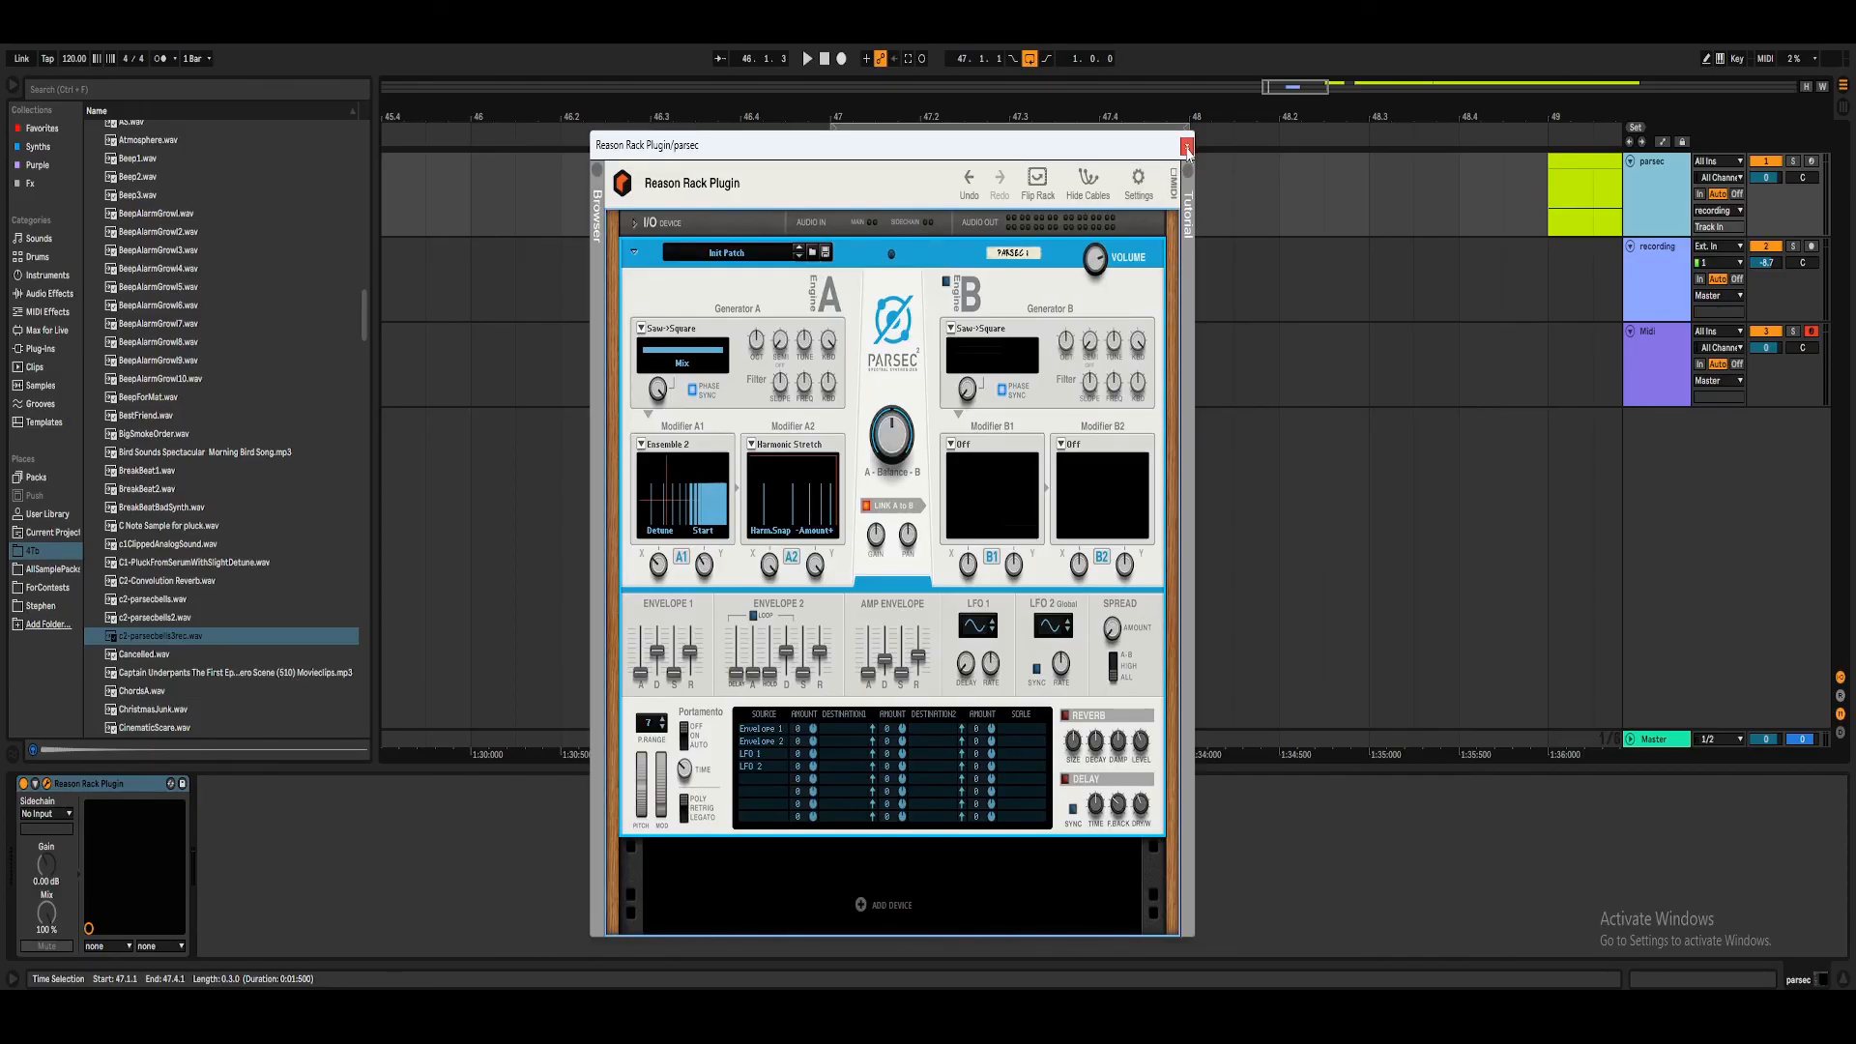